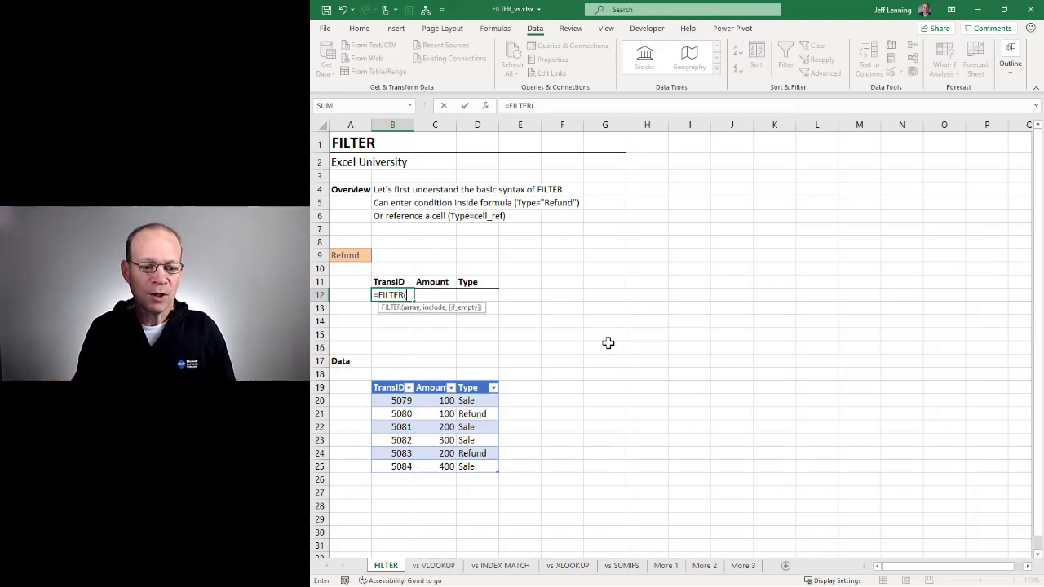
Complete the FILTER formula in B12 with Table1 as the array and Table1[Type]="Refund" as the include condition.
drag(390, 401, 483, 465)
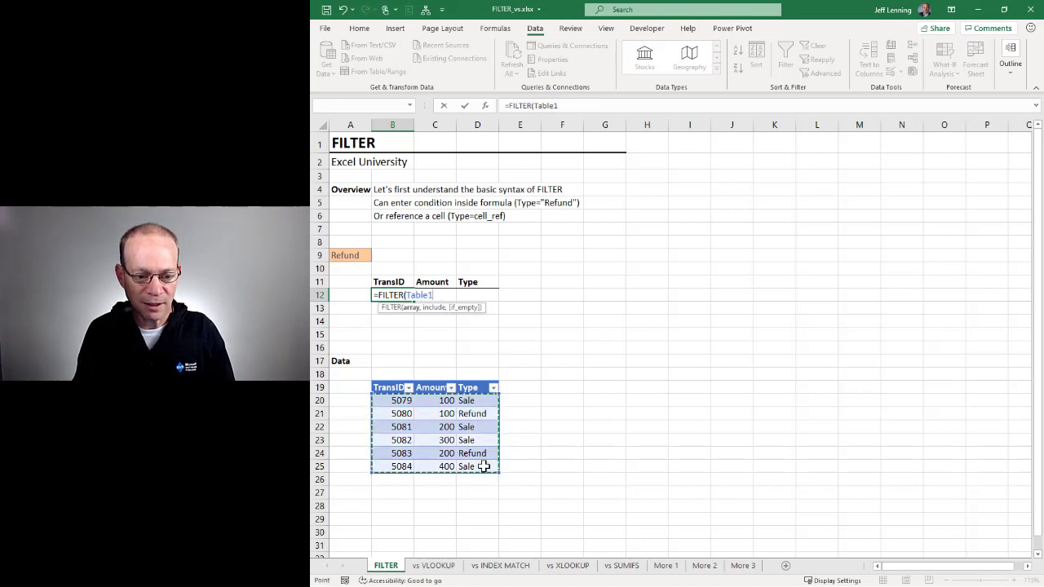
text(,)
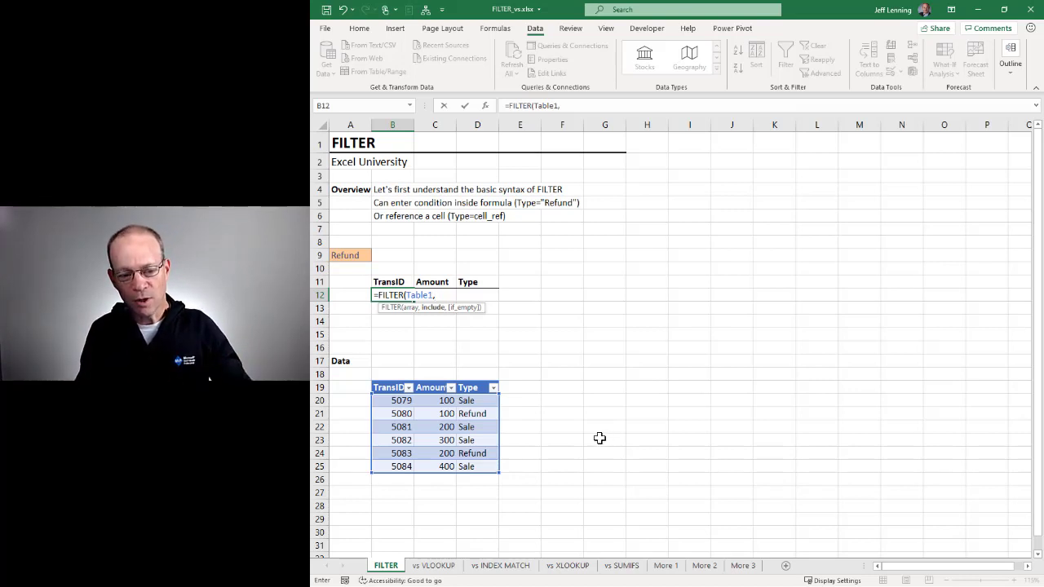
drag(473, 400, 477, 467)
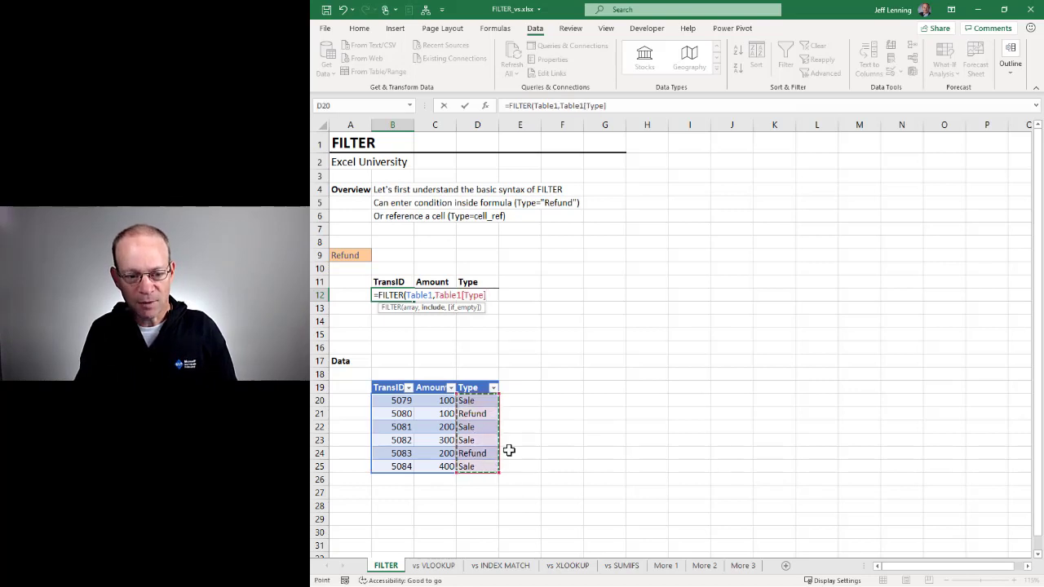
text(=")
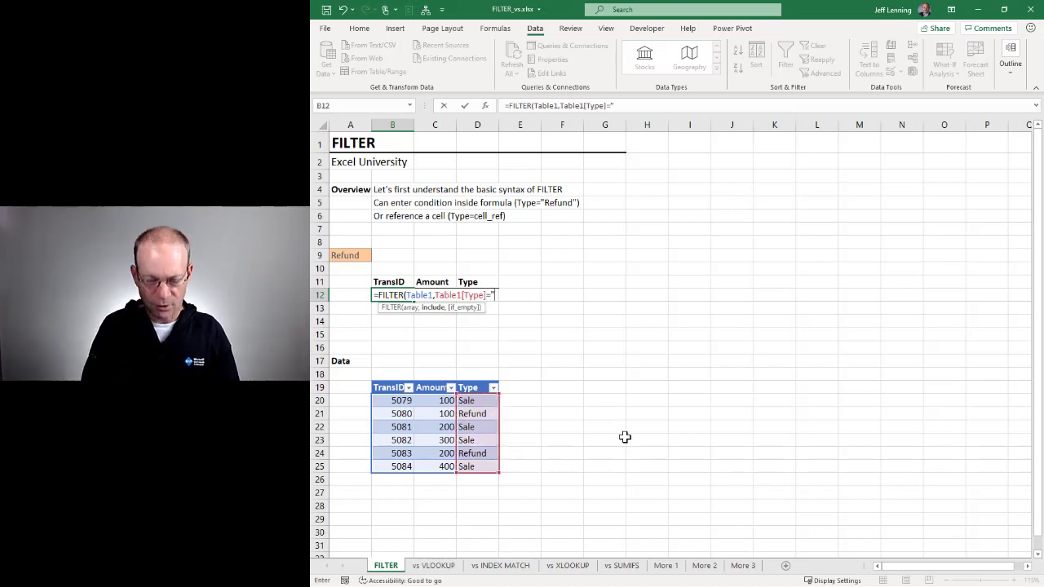
text(Refund)
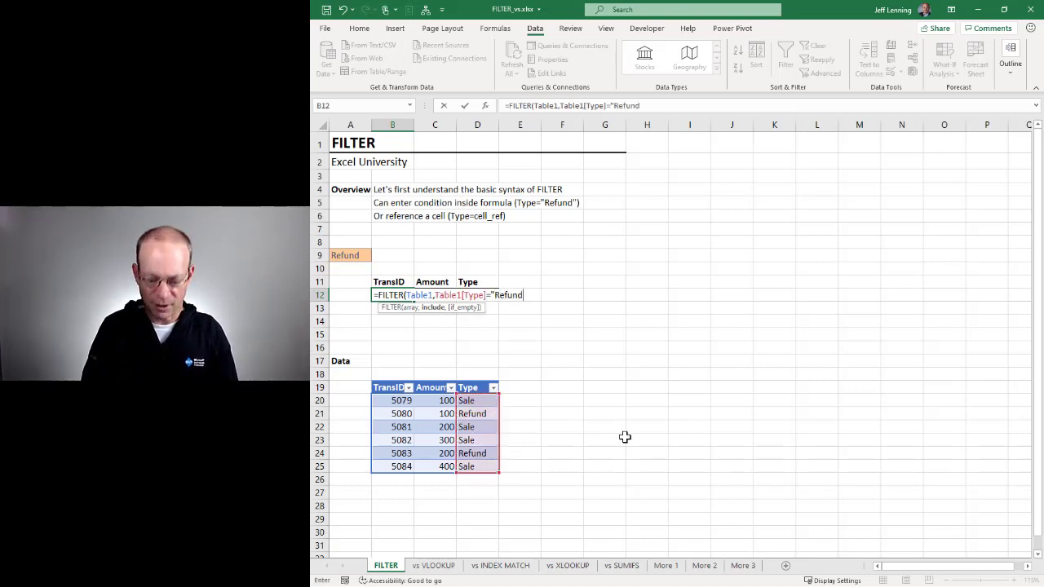
text("))
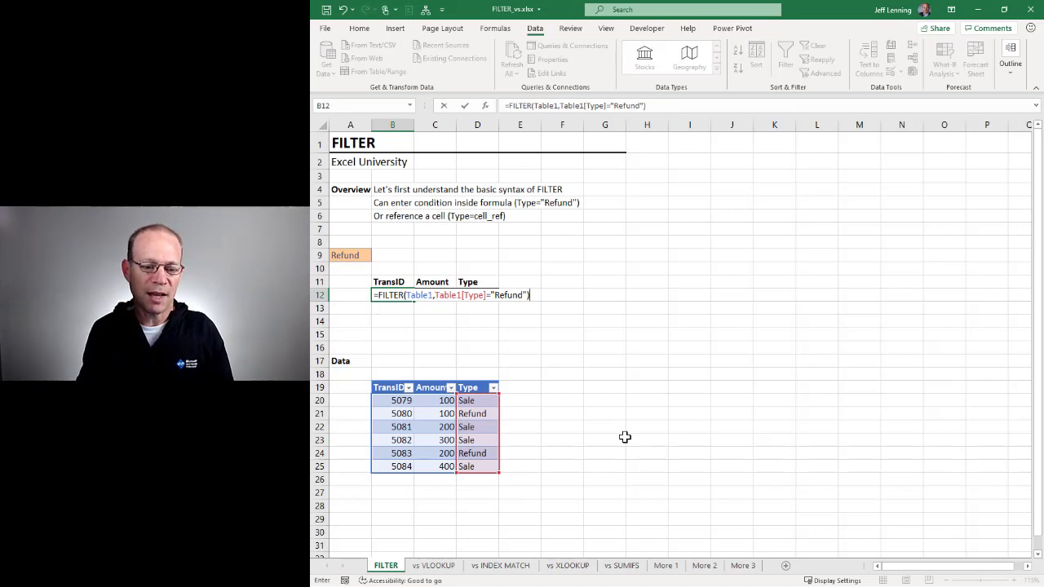
key(Return)
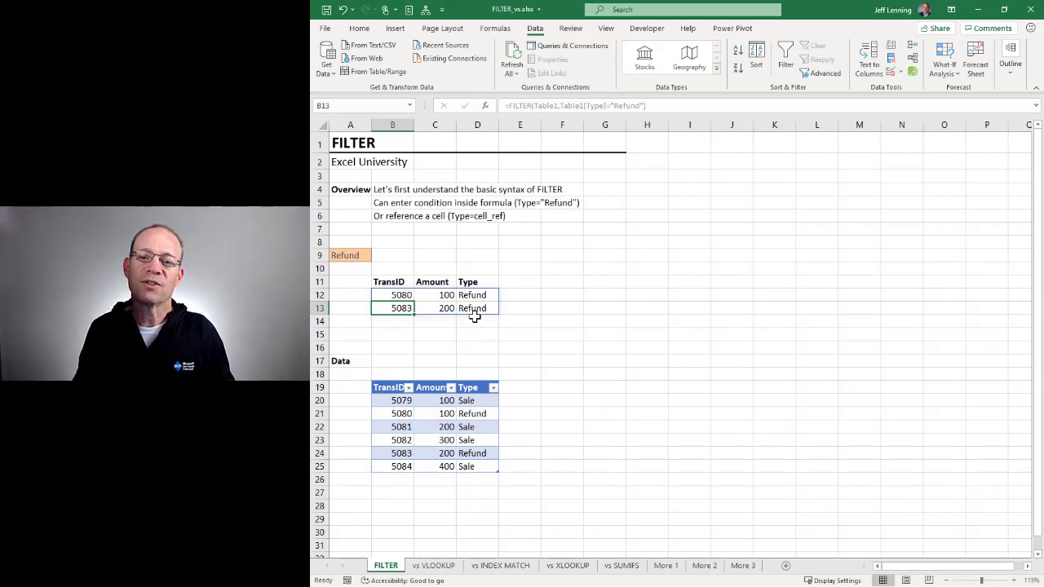
Replace the hard-coded "Refund" in the B12 FILTER formula with a reference to cell A9.
click(401, 299)
key(F2)
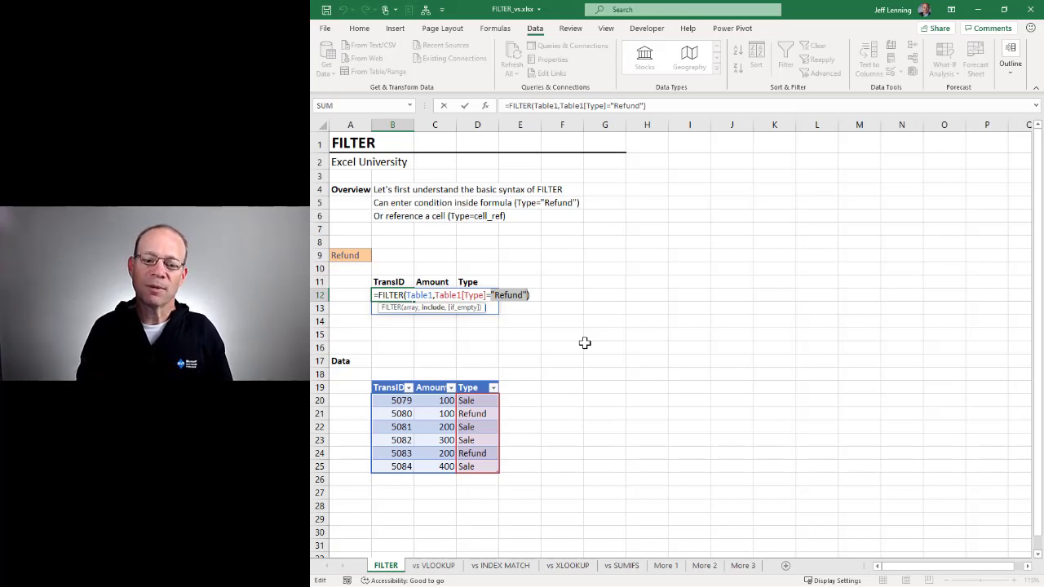
key(Delete)
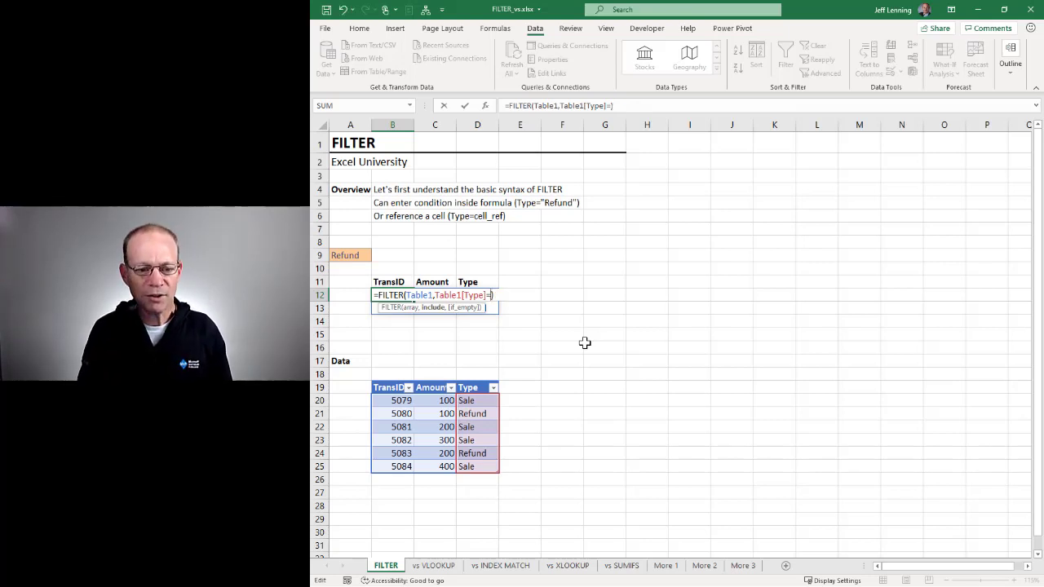
click(351, 256)
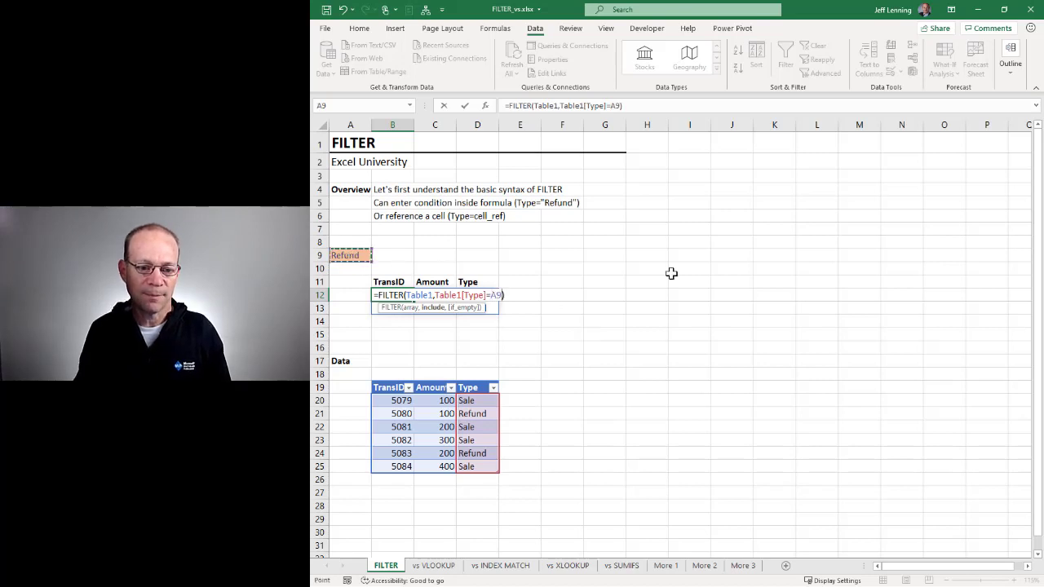
key(Return)
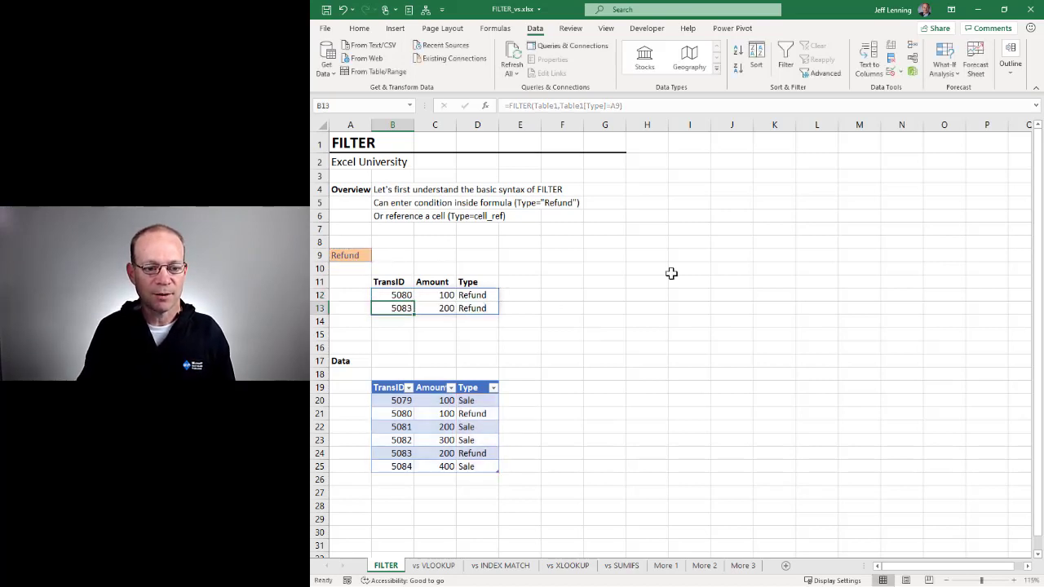
Test the FILTER formula by changing the type in cell A9 to Sale and back to Refund.
click(352, 258)
text(Sale)
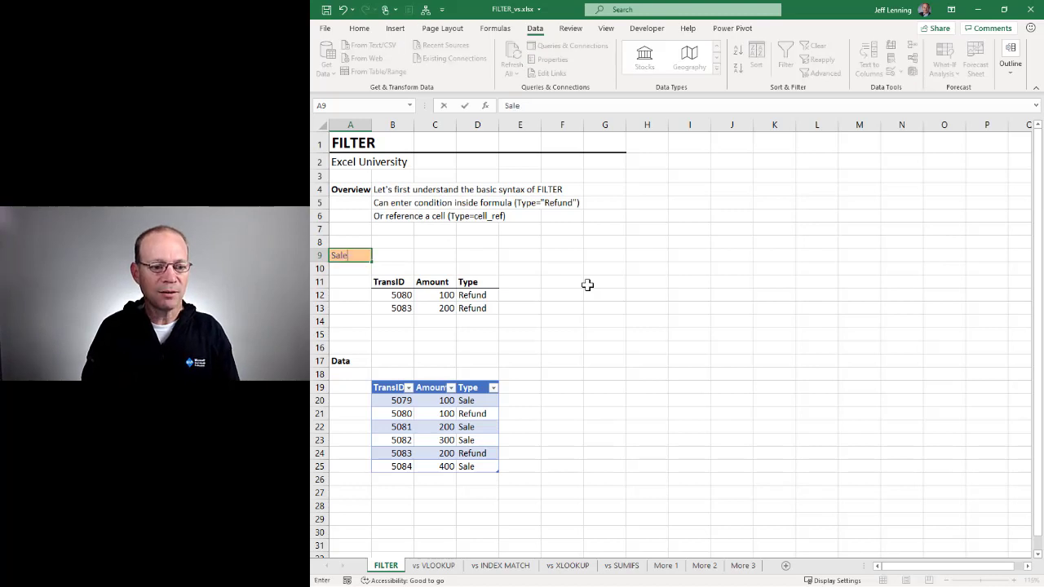
key(Return)
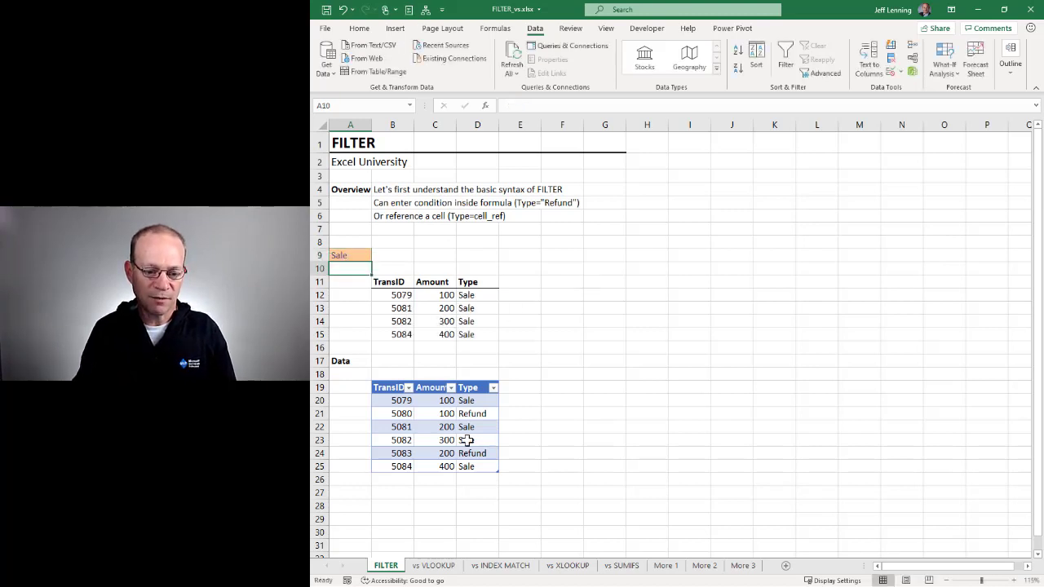
click(358, 256)
text(Refund)
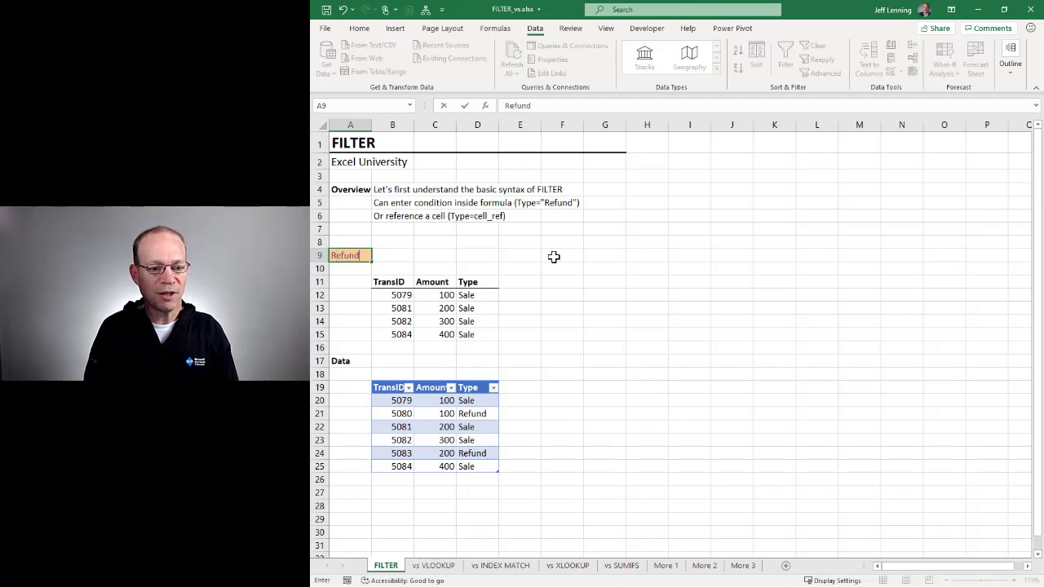
key(Return)
Review the include argument of the FILTER formula in B12 without changing the formula.
double_click(401, 295)
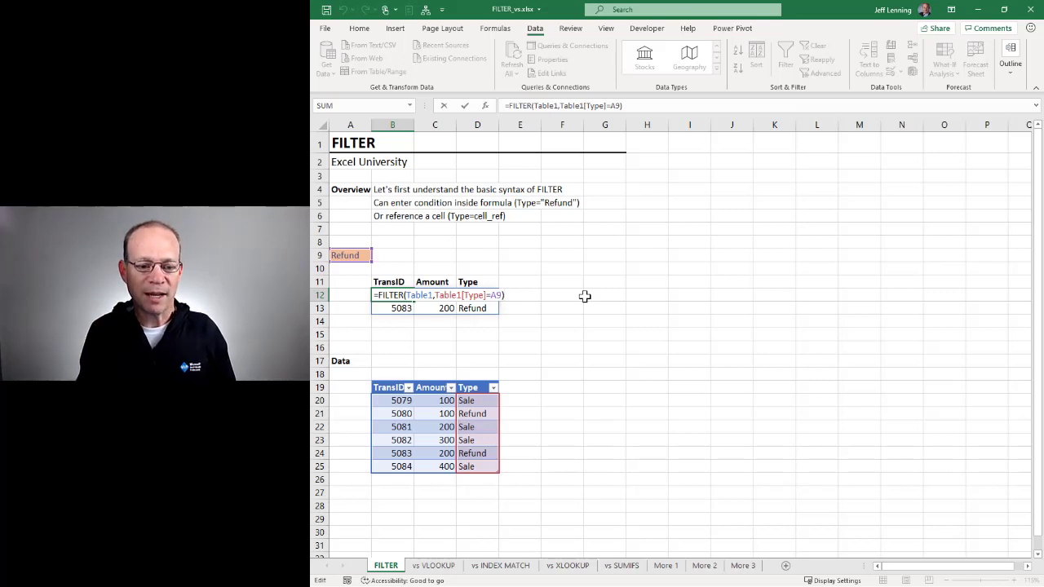
drag(435, 295, 522, 293)
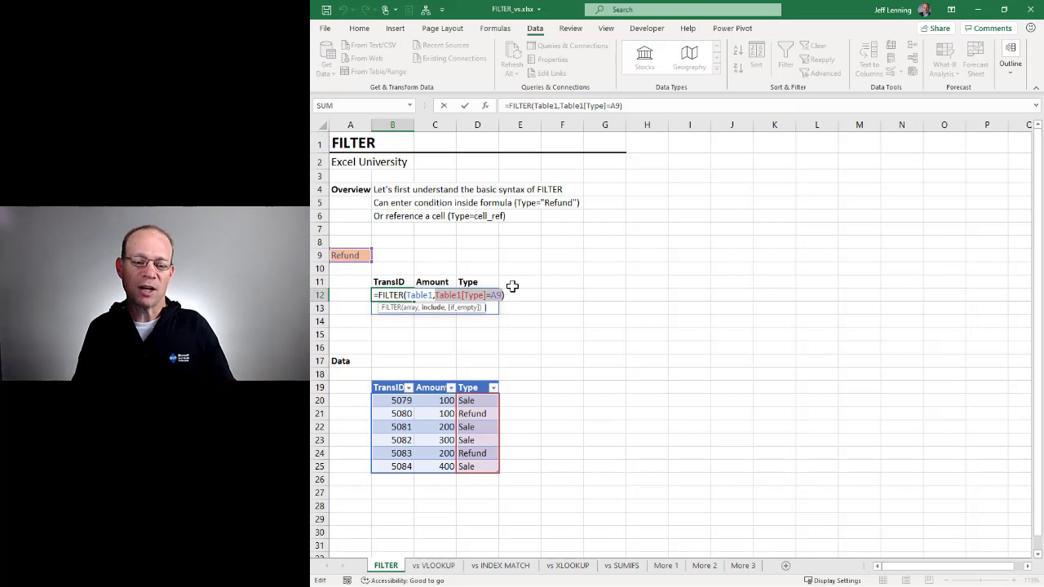
key(ctrl+Return)
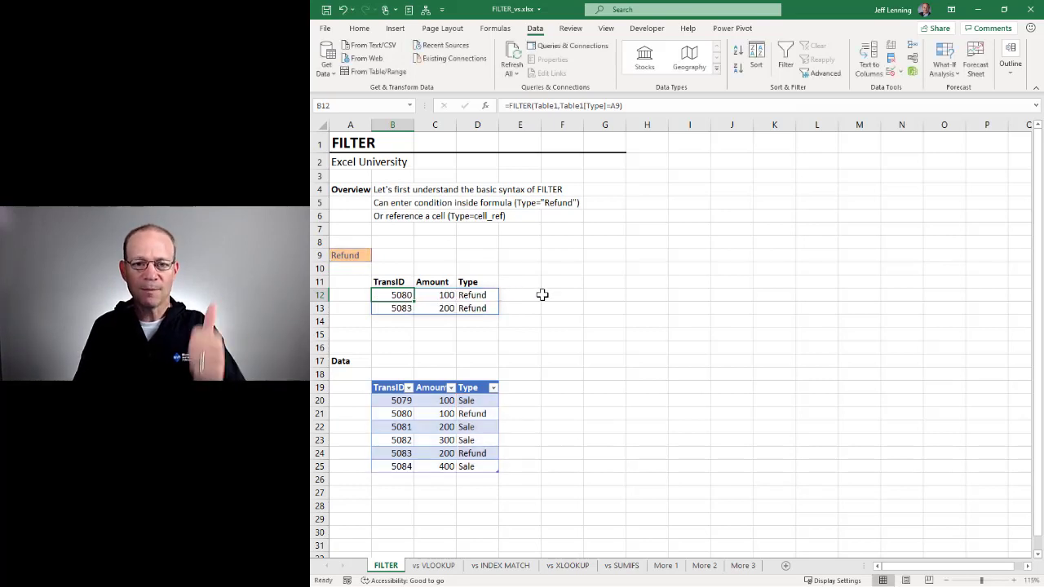
Open the vs VLOOKUP sheet and examine how the transactions' AcctID values relate to the AcctID and AcctName columns of the lookup table.
click(433, 565)
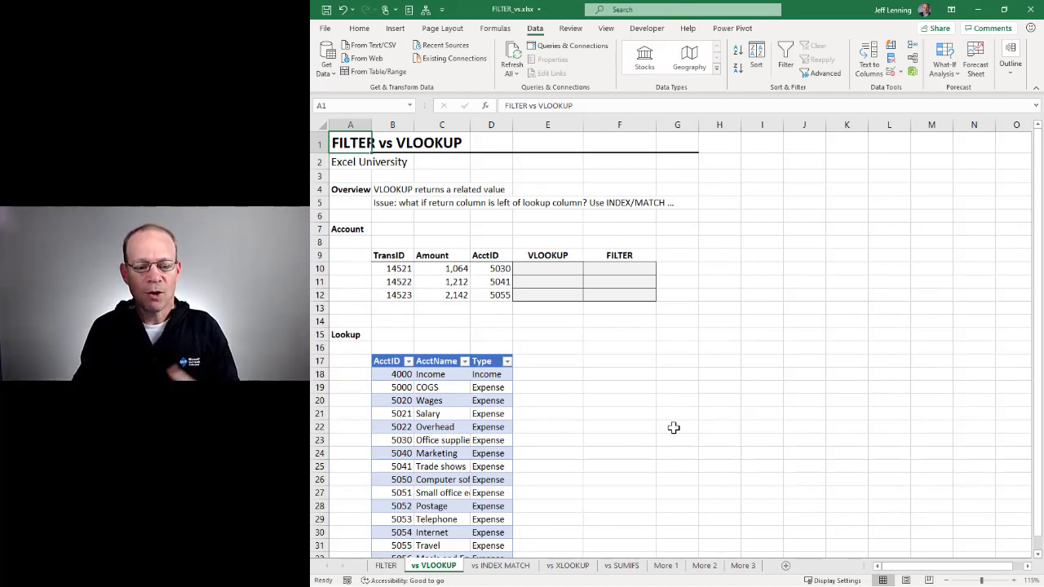
drag(433, 375, 435, 505)
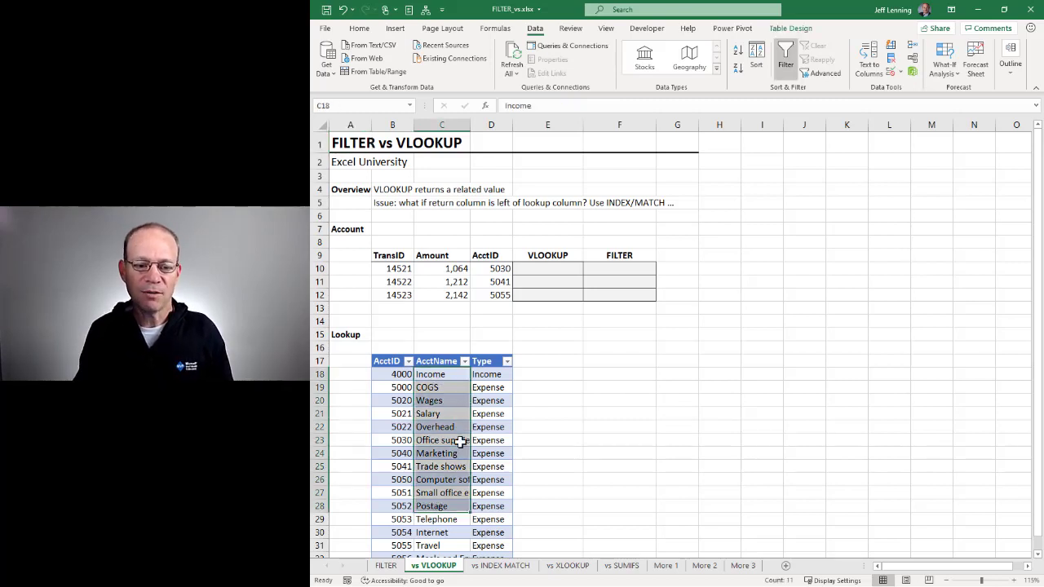
drag(496, 268, 495, 293)
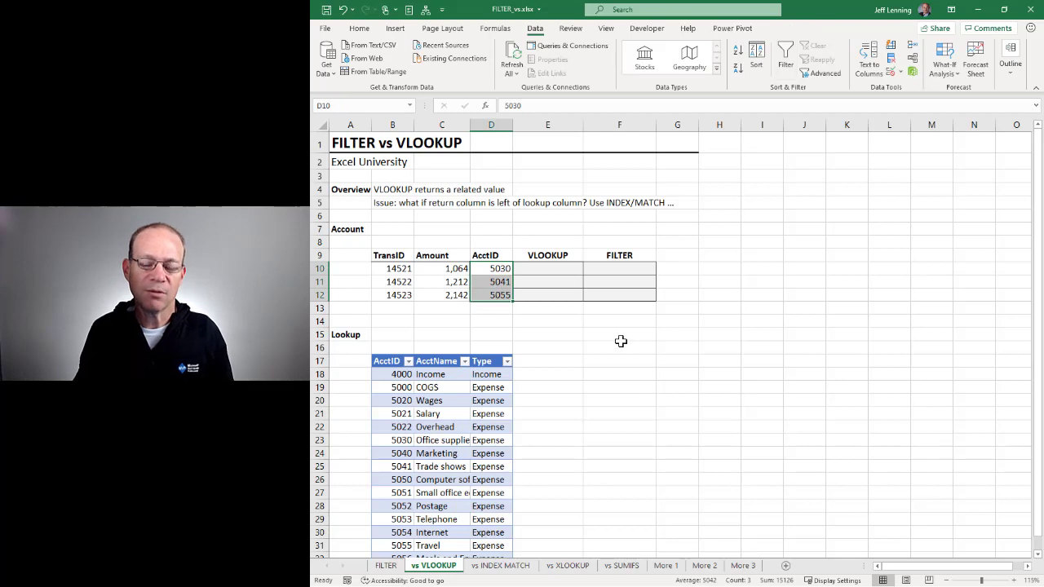
click(558, 267)
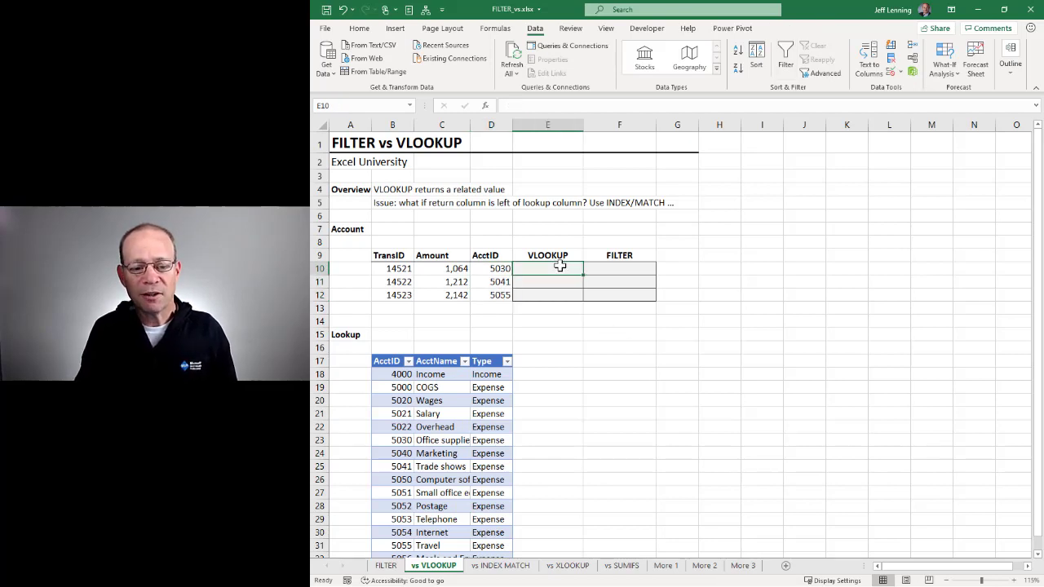
click(497, 268)
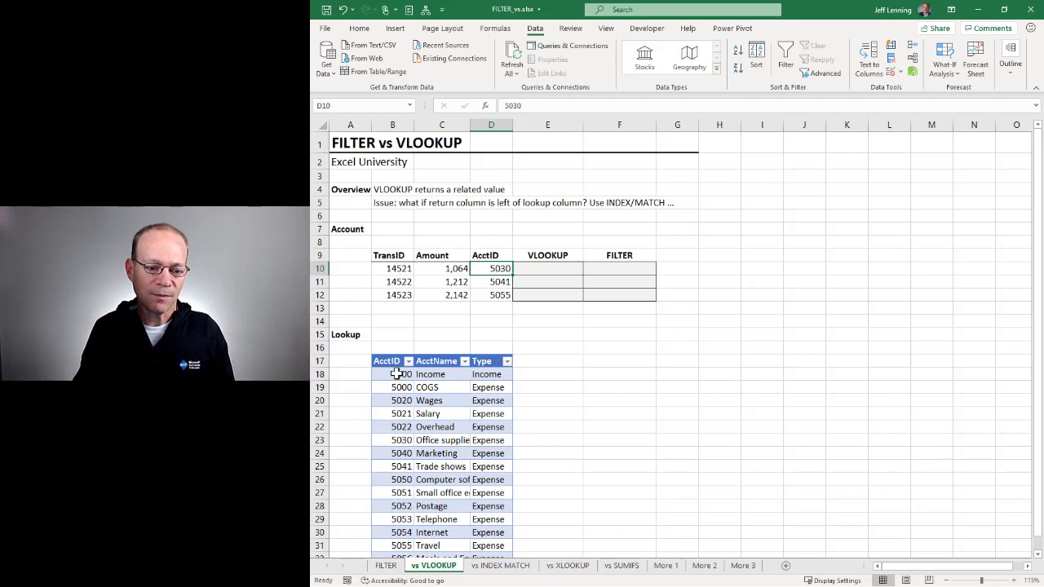
drag(395, 375, 403, 514)
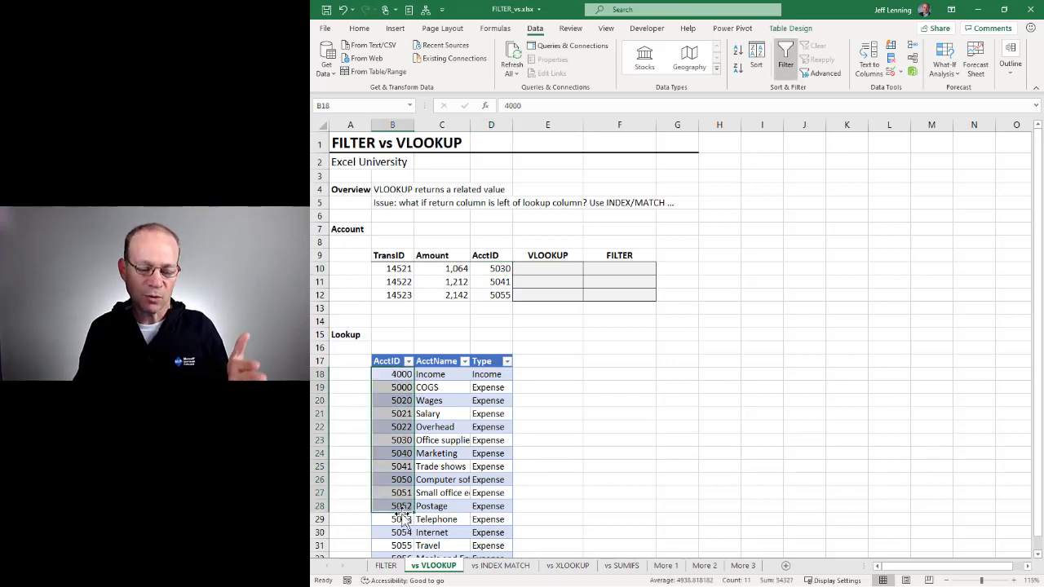
click(405, 441)
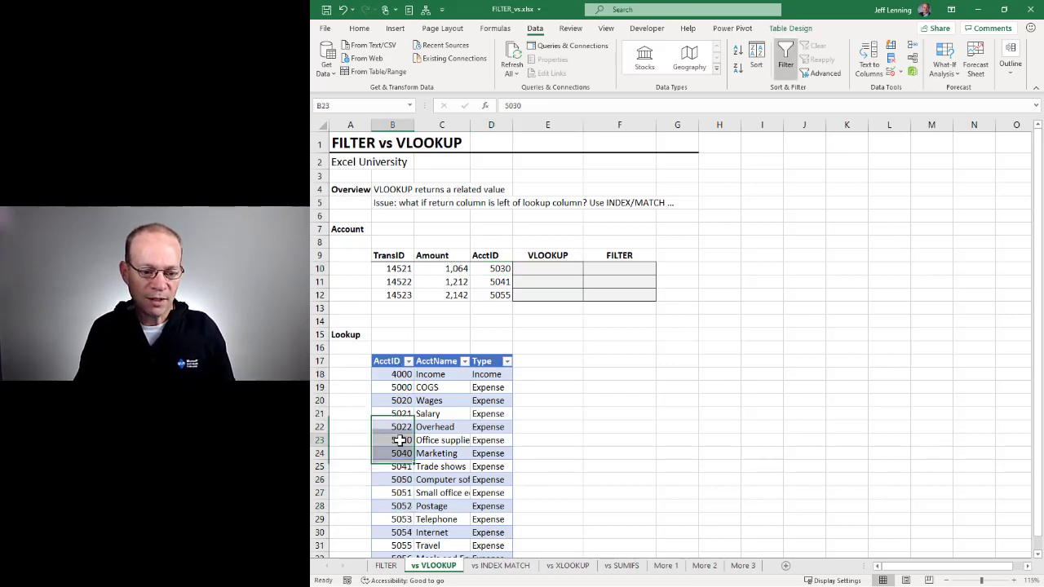
drag(405, 440, 477, 440)
click(444, 440)
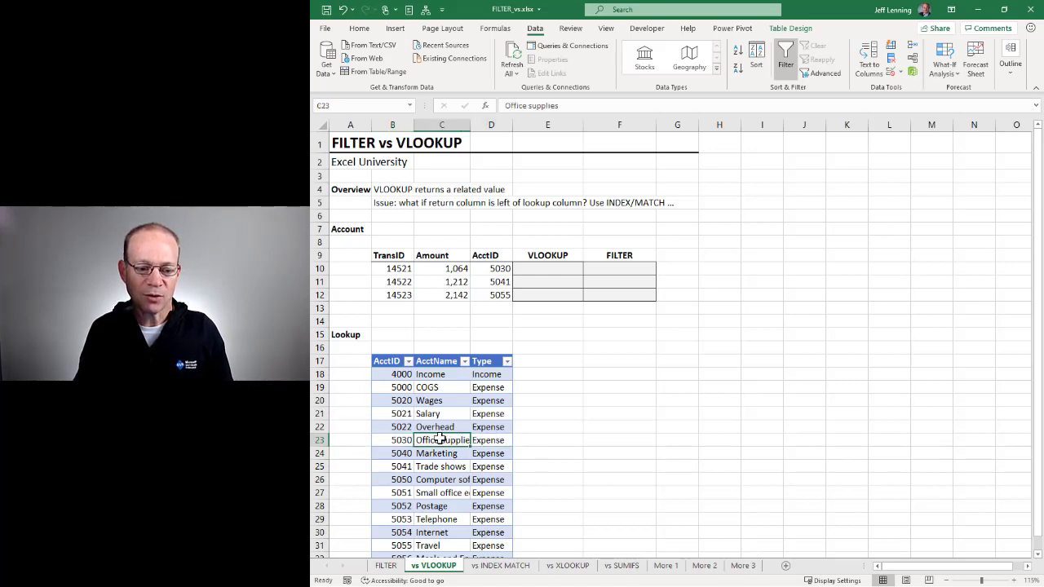
Enter =VLOOKUP(D10,Table2,2,0) in E10, fill it down to E12, and check the results against the account IDs.
click(544, 269)
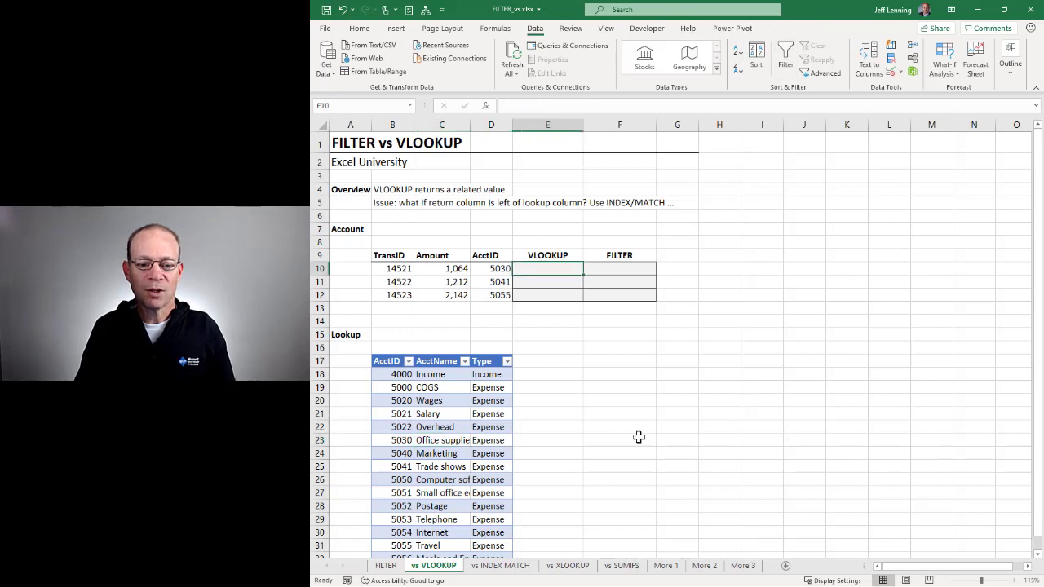
text(=VLOOKUP()
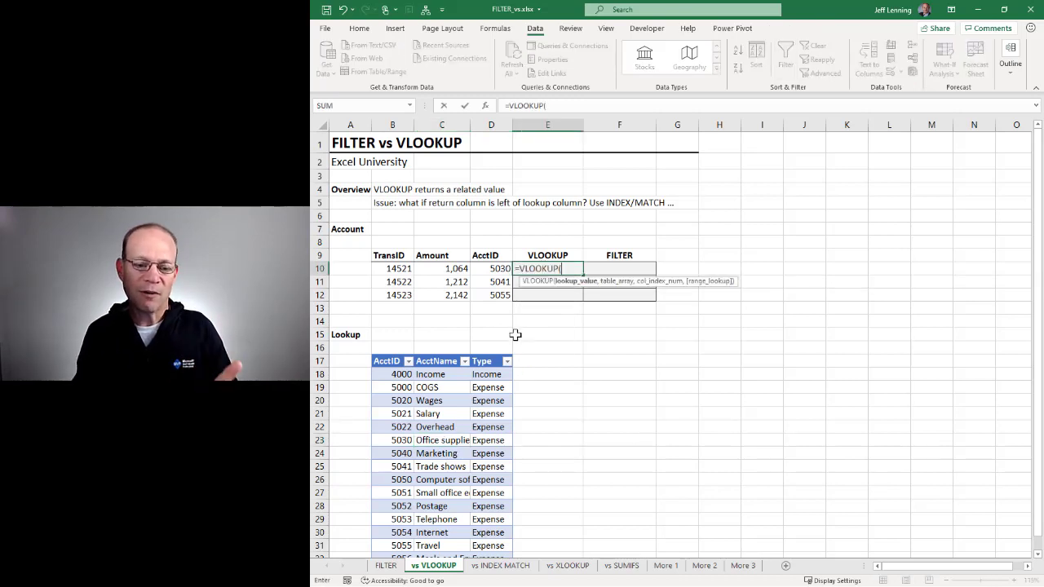
click(494, 270)
text(,)
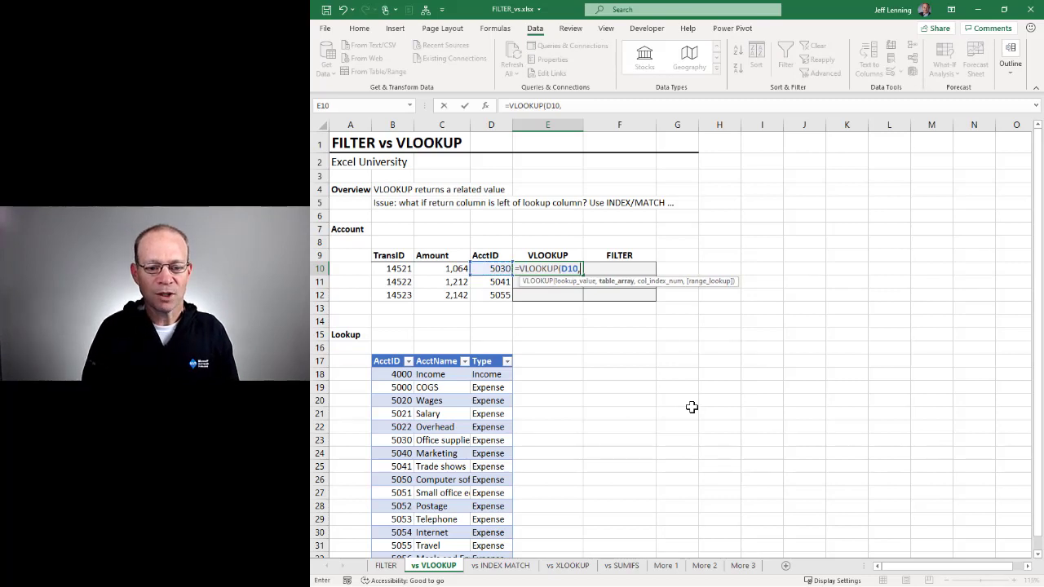
click(377, 356)
text(,)
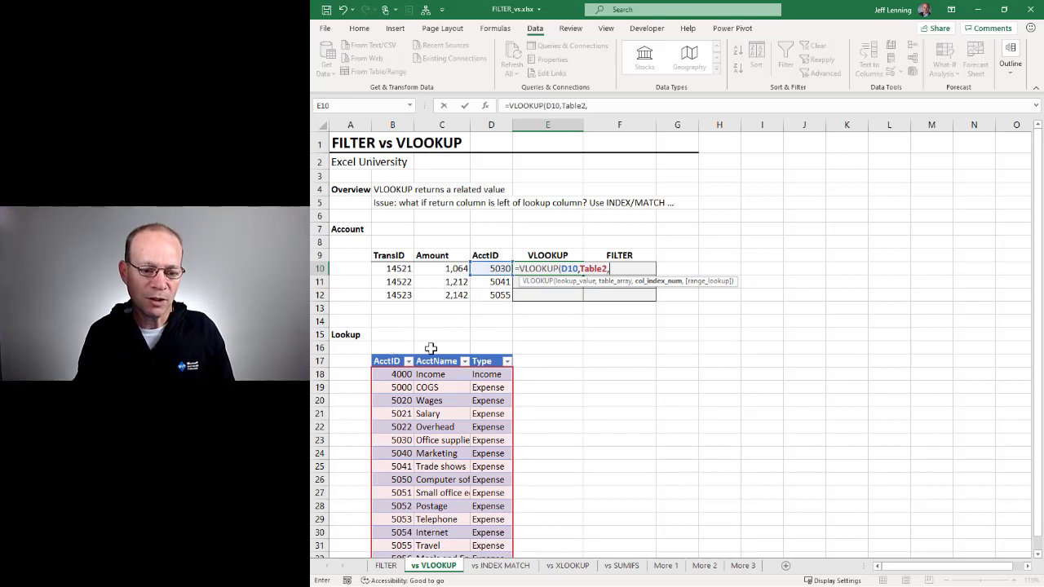
text(2,0))
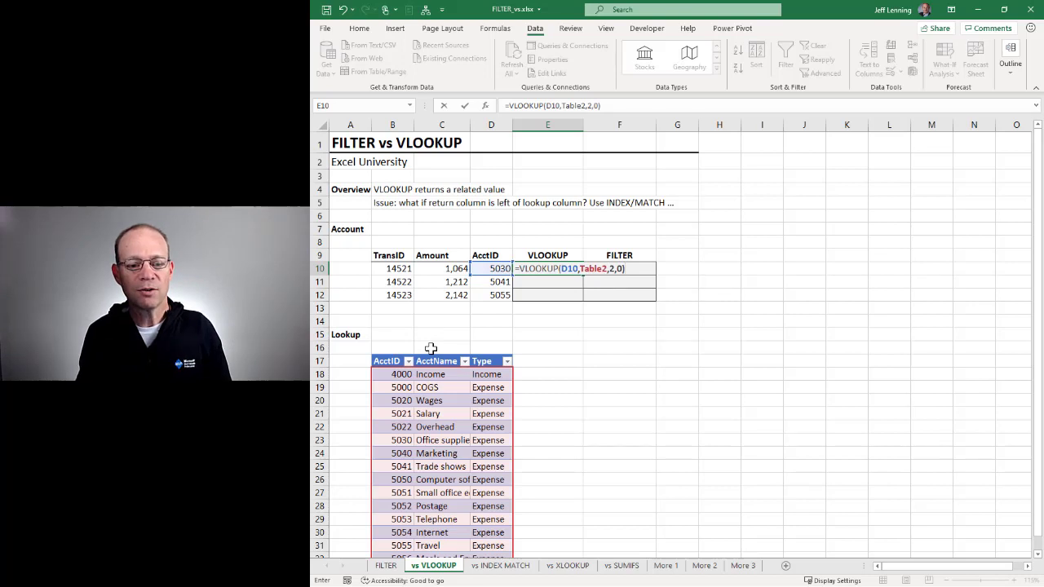
key(ctrl+Return)
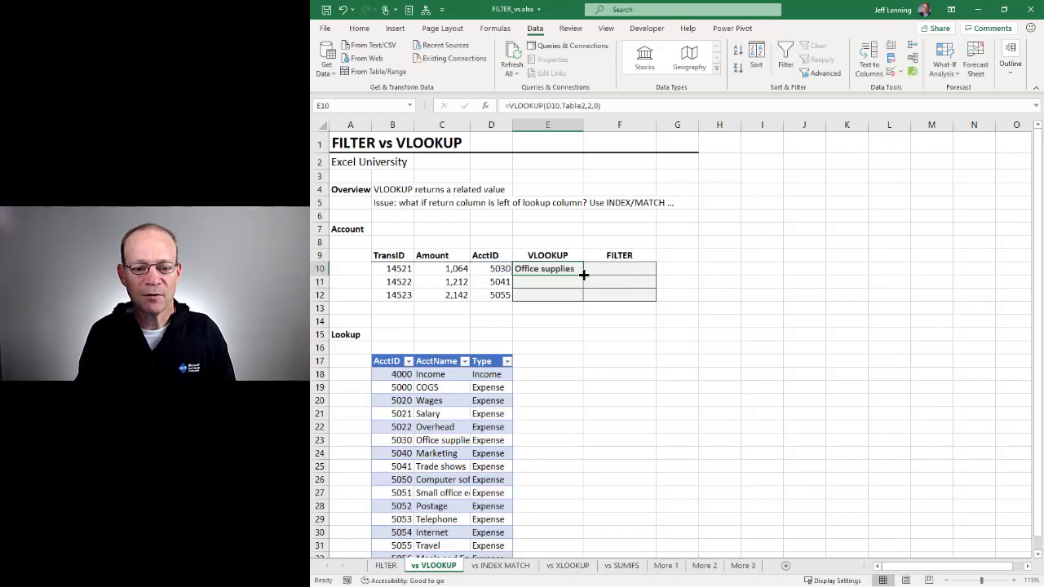
double_click(584, 275)
click(508, 269)
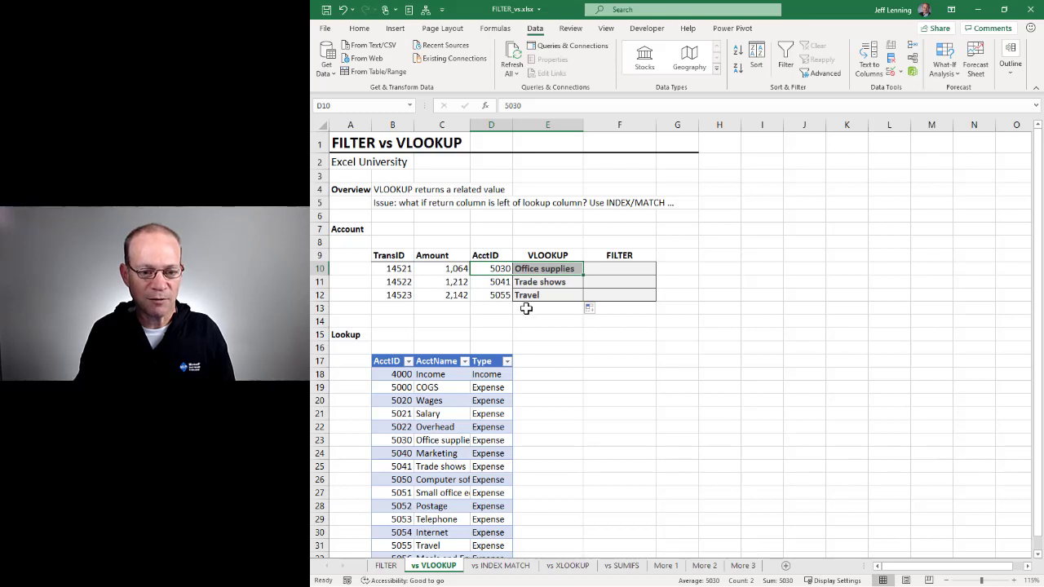
click(496, 282)
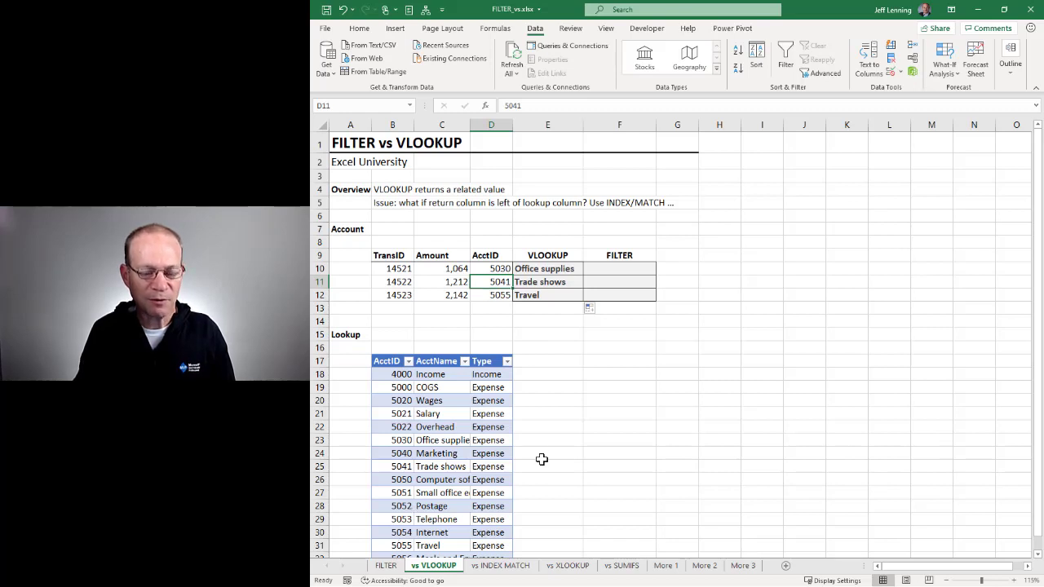
Enter =FILTER(Table2[AcctName],Table2[AcctID]=D10) in F10 to return the account name for the first transaction.
click(607, 272)
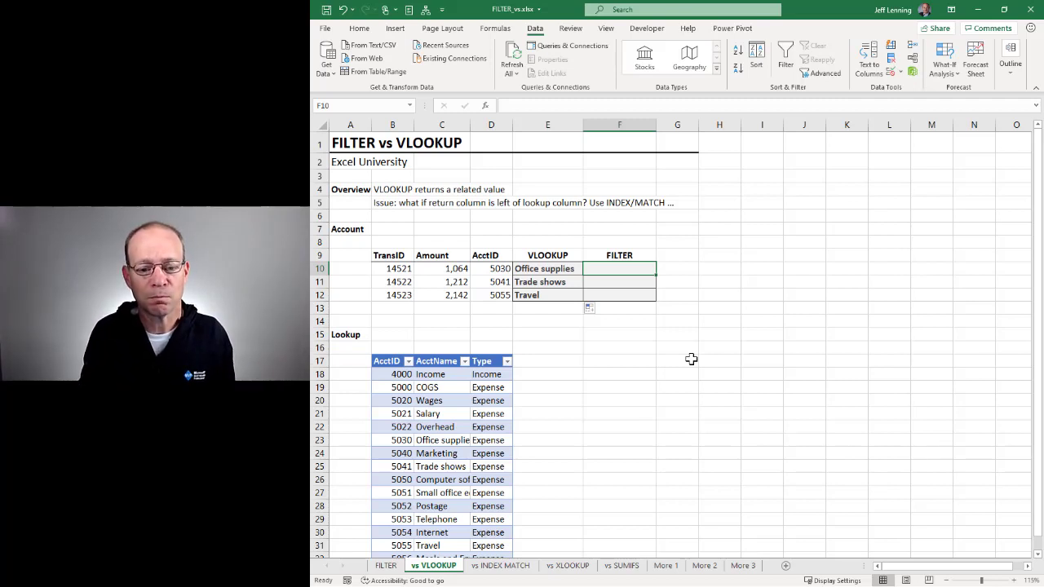
text(=FILTER()
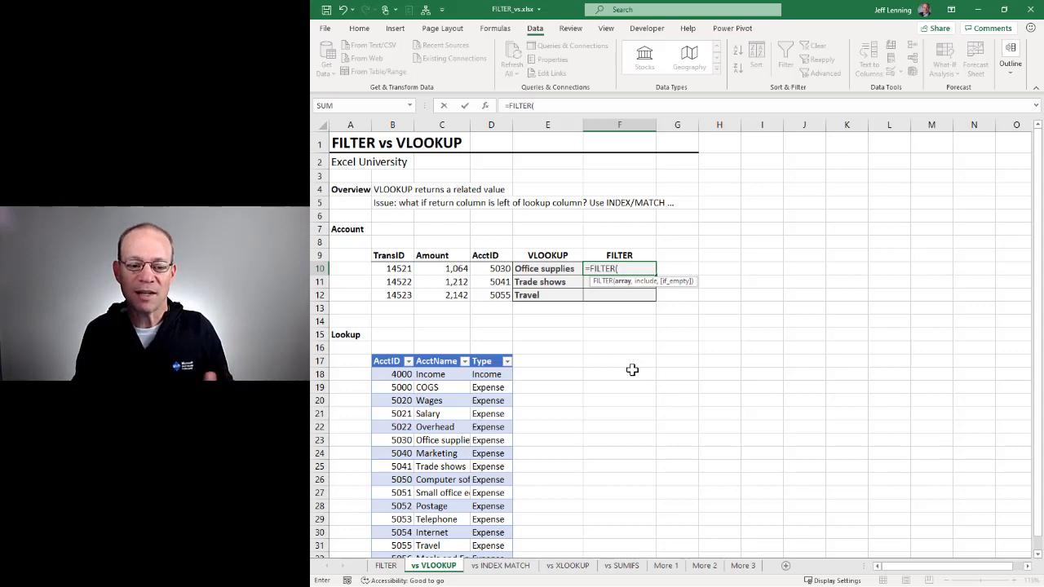
scroll(632, 370, down, 1)
drag(444, 323, 441, 509)
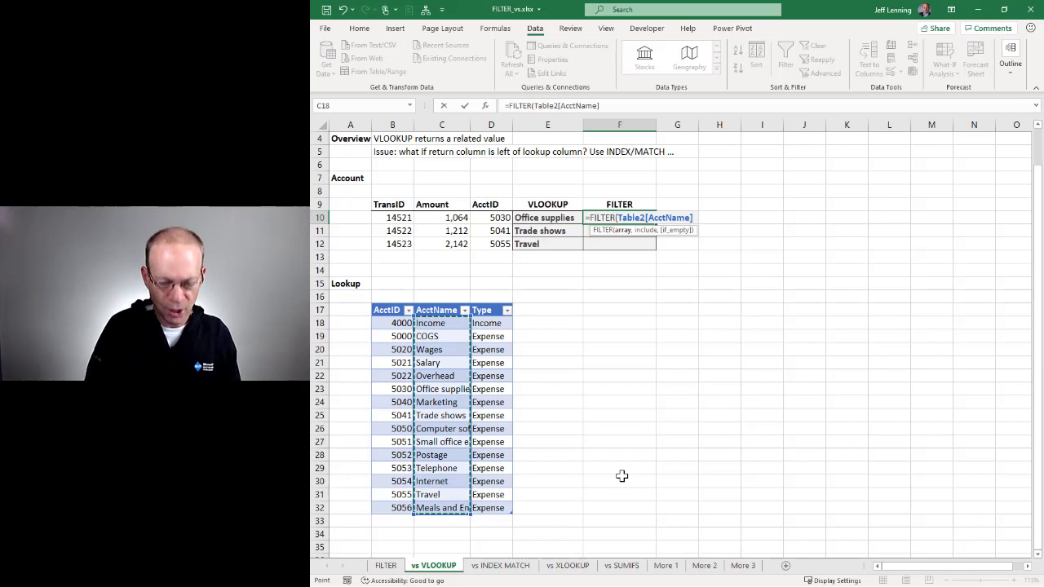
text(,)
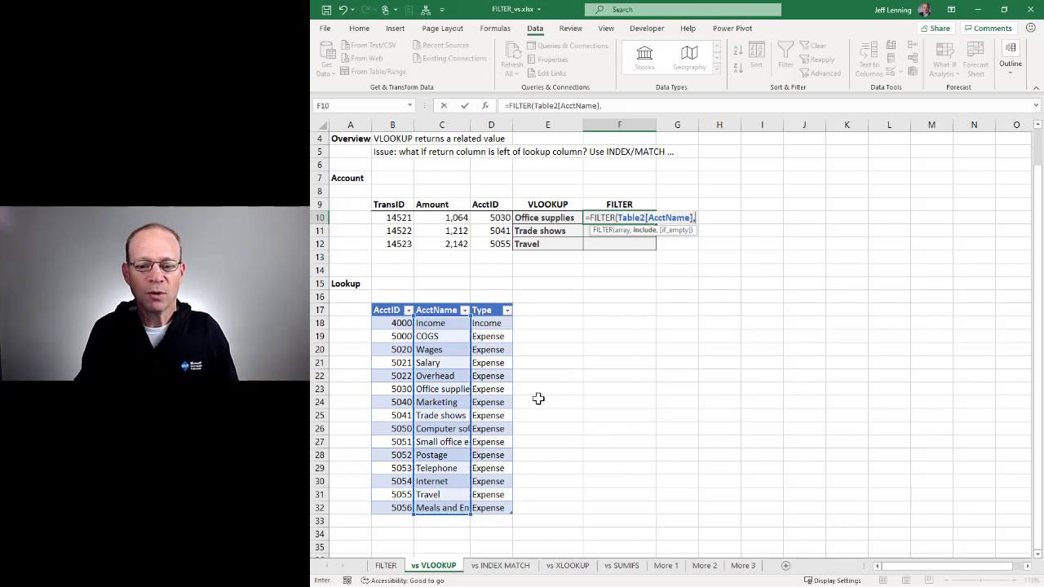
drag(393, 323, 392, 507)
text(=)
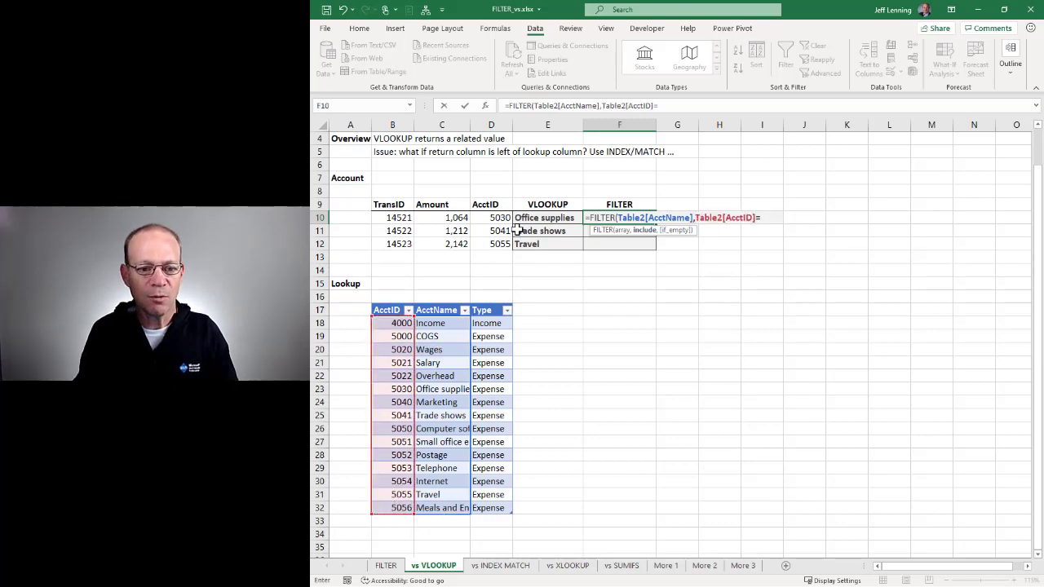
click(494, 217)
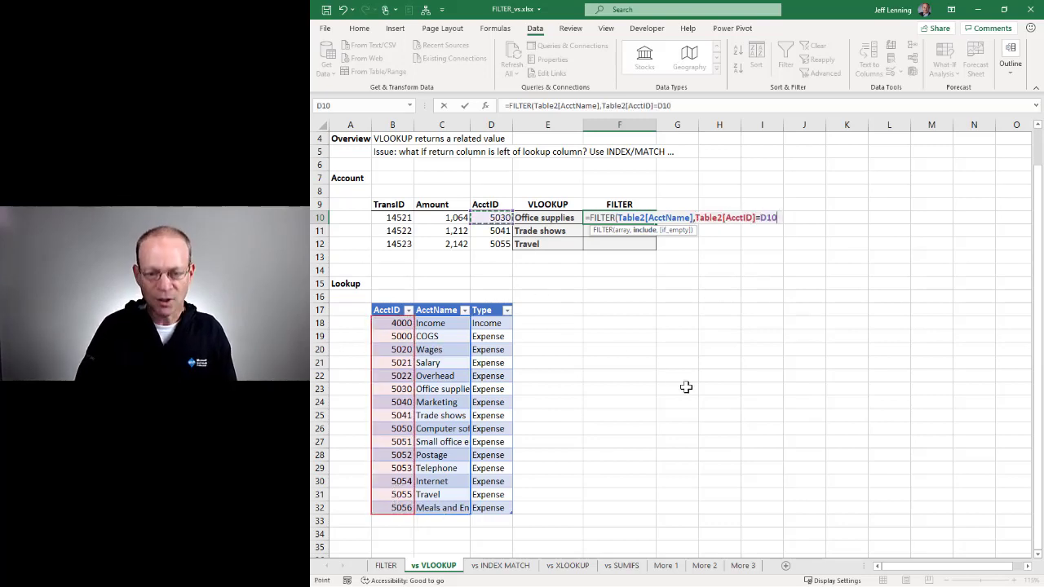
text())
key(Return)
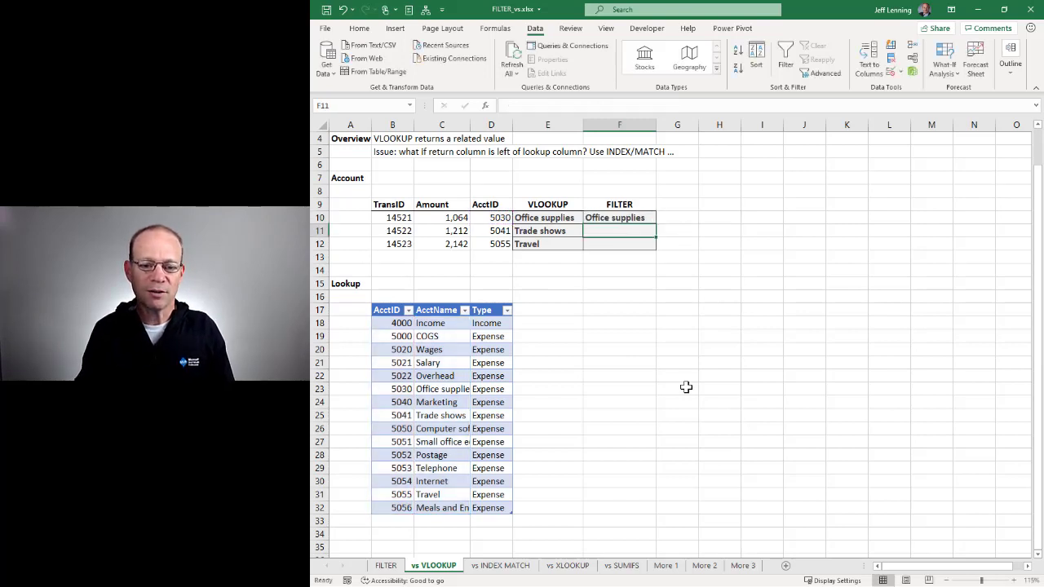
Fill the FILTER formula from F10 down to F12.
click(624, 217)
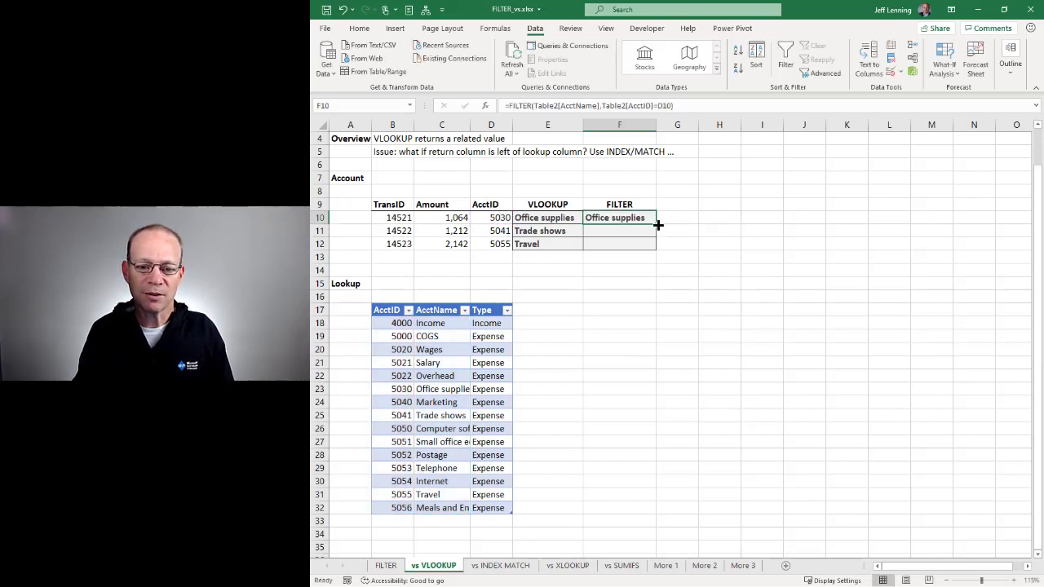
drag(658, 223, 615, 255)
click(616, 288)
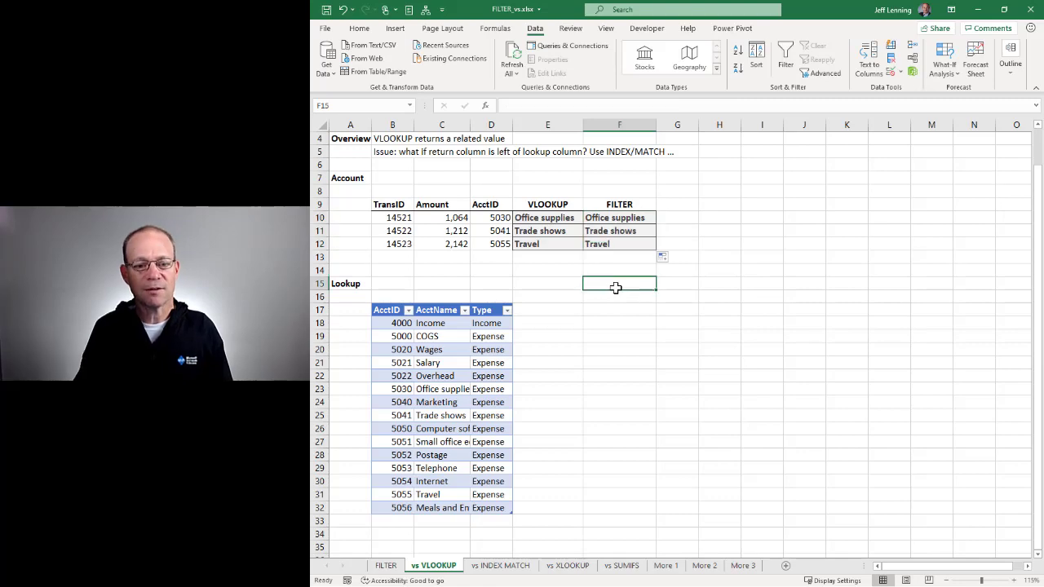
scroll(616, 287, up, 1)
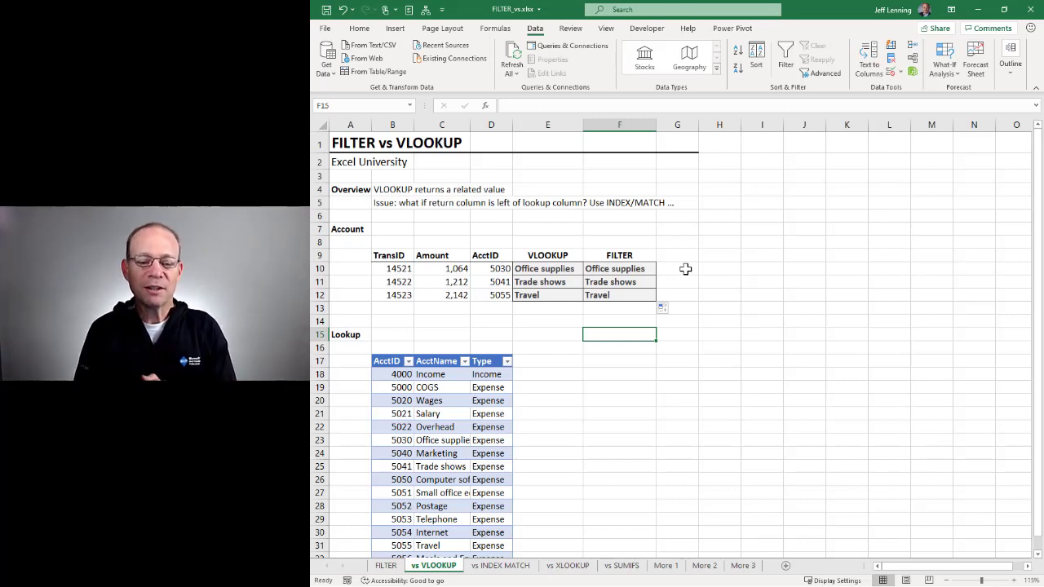
Compare the order of the AcctID and AcctName columns in the lookup tables on the vs VLOOKUP and vs INDEX MATCH sheets.
drag(398, 375, 396, 481)
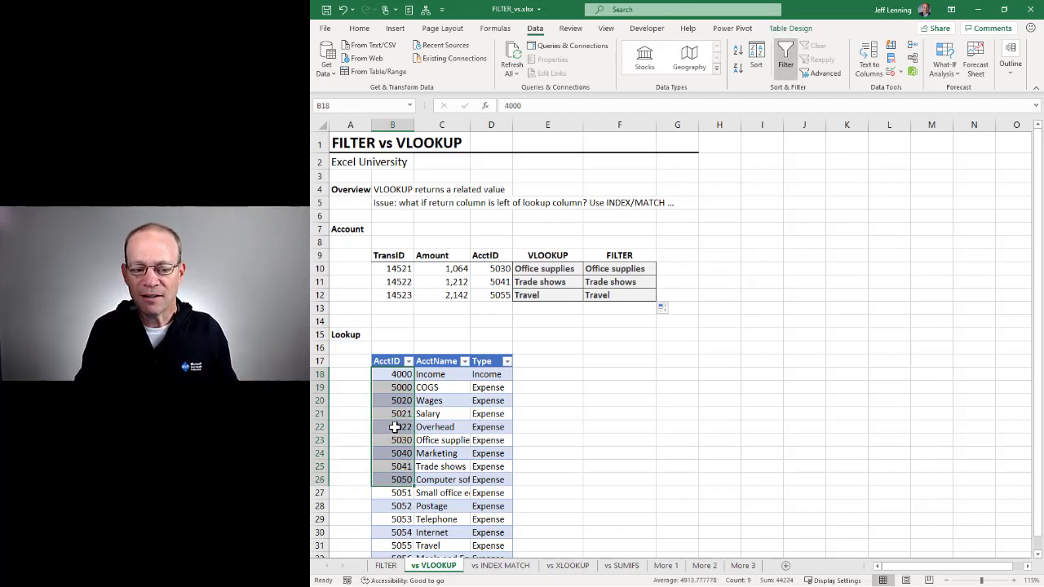
click(437, 440)
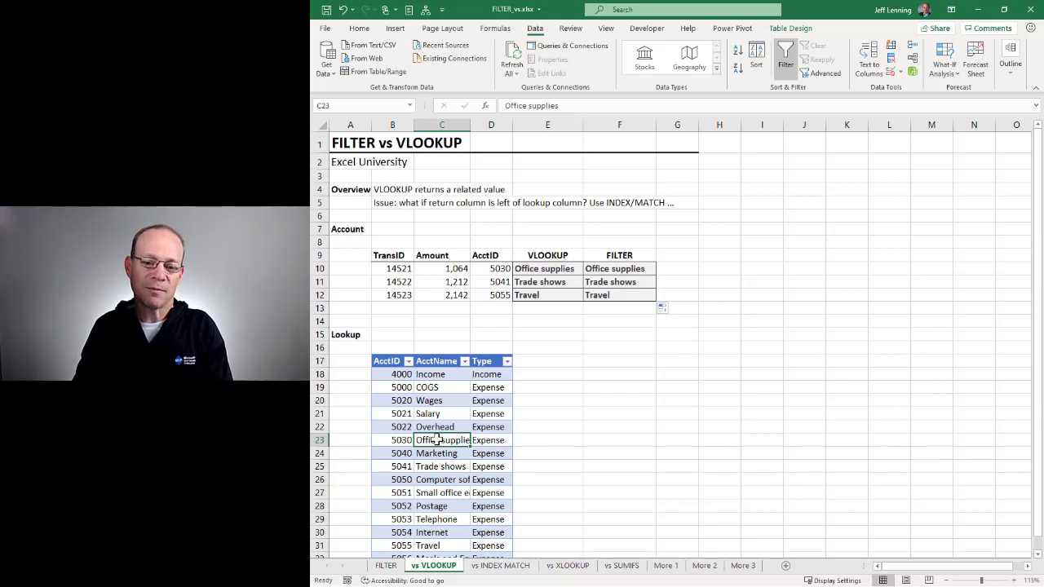
click(500, 565)
click(534, 270)
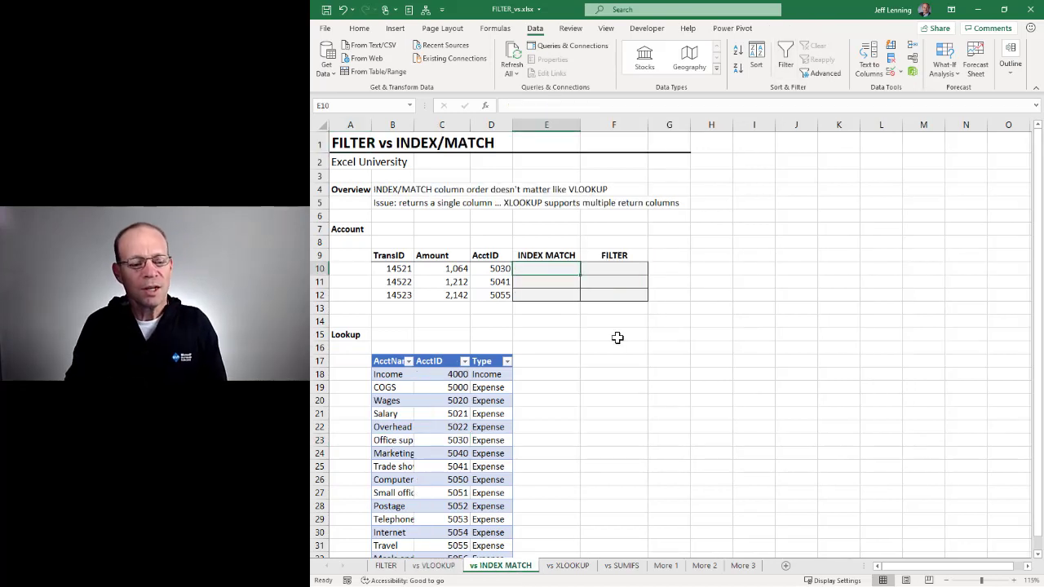
drag(443, 375, 441, 499)
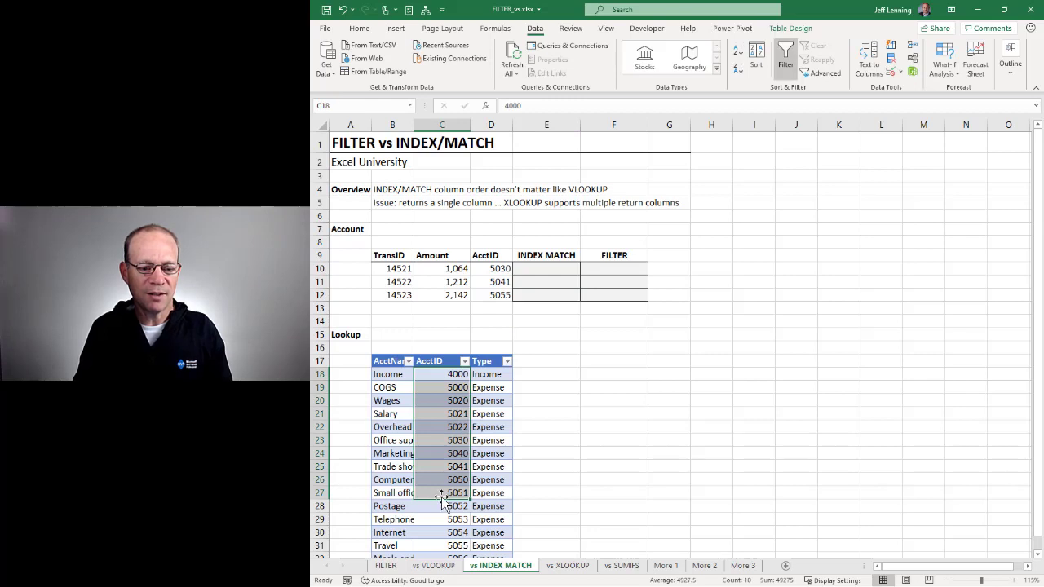
drag(446, 375, 447, 499)
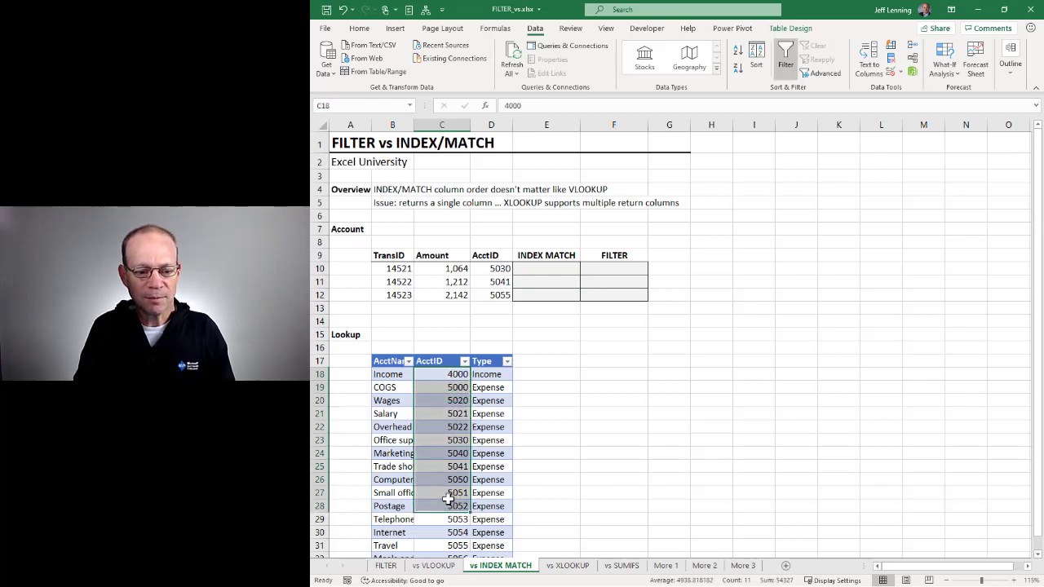
click(394, 374)
drag(394, 374, 391, 507)
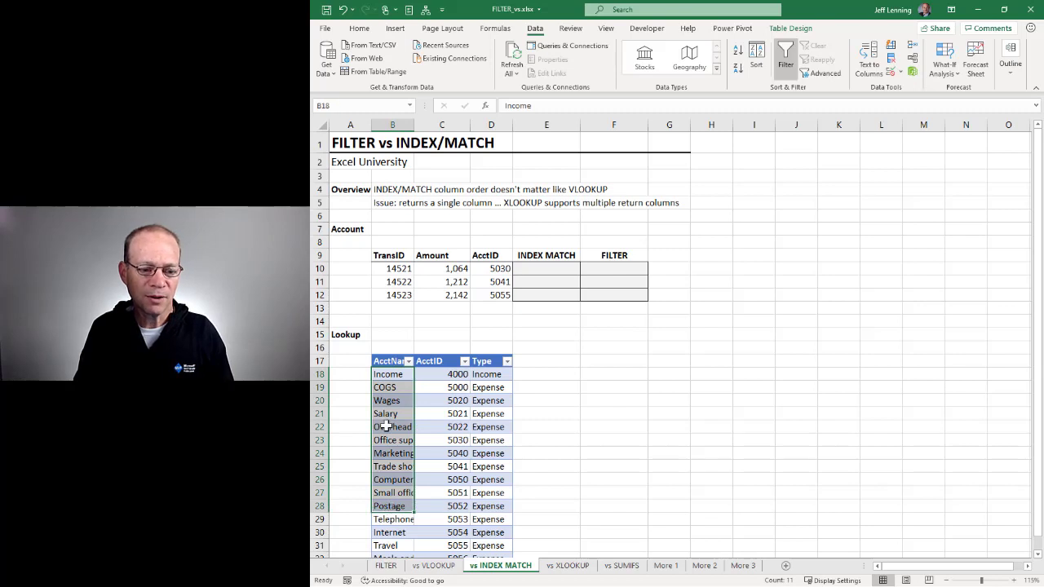
Start an INDEX formula in E10 with Table3[AcctName] as its array argument.
click(552, 265)
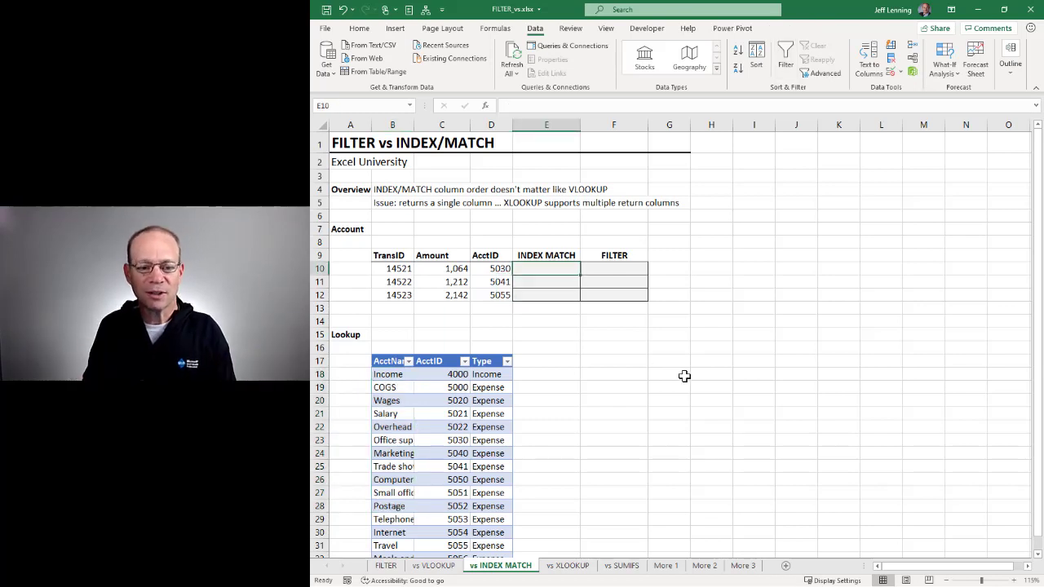
text(=index)
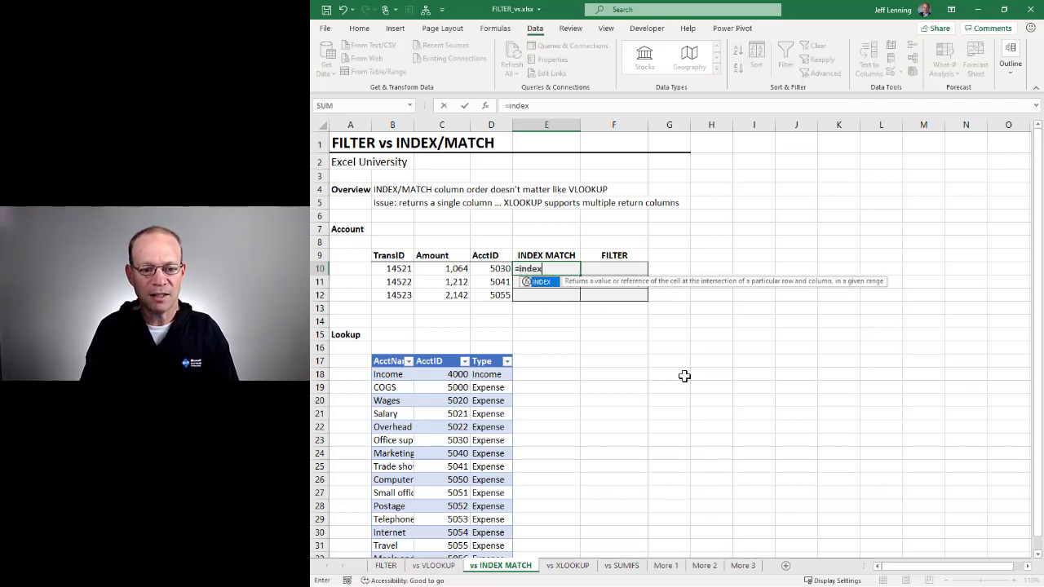
key(Tab)
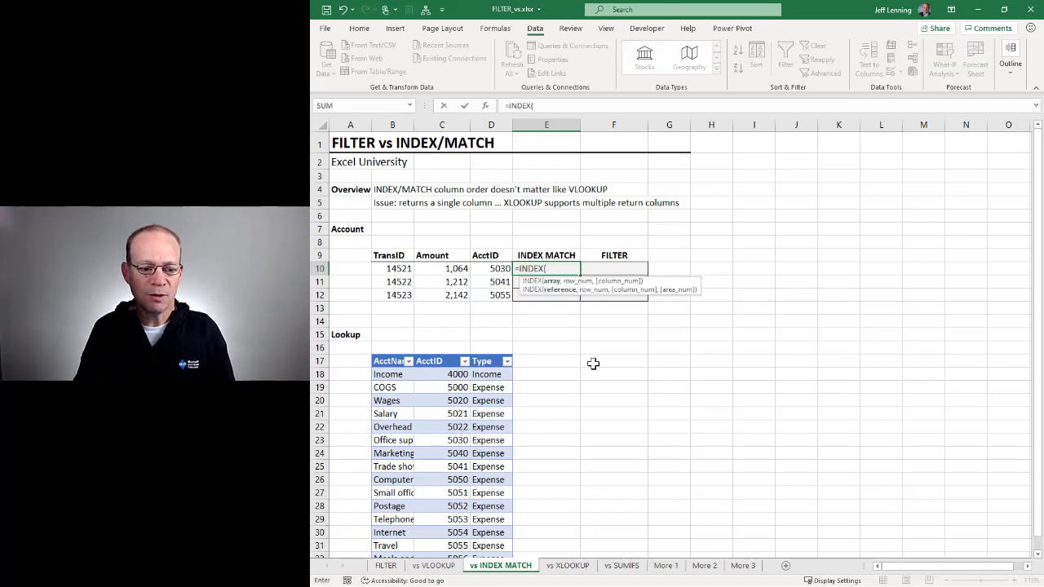
click(390, 357)
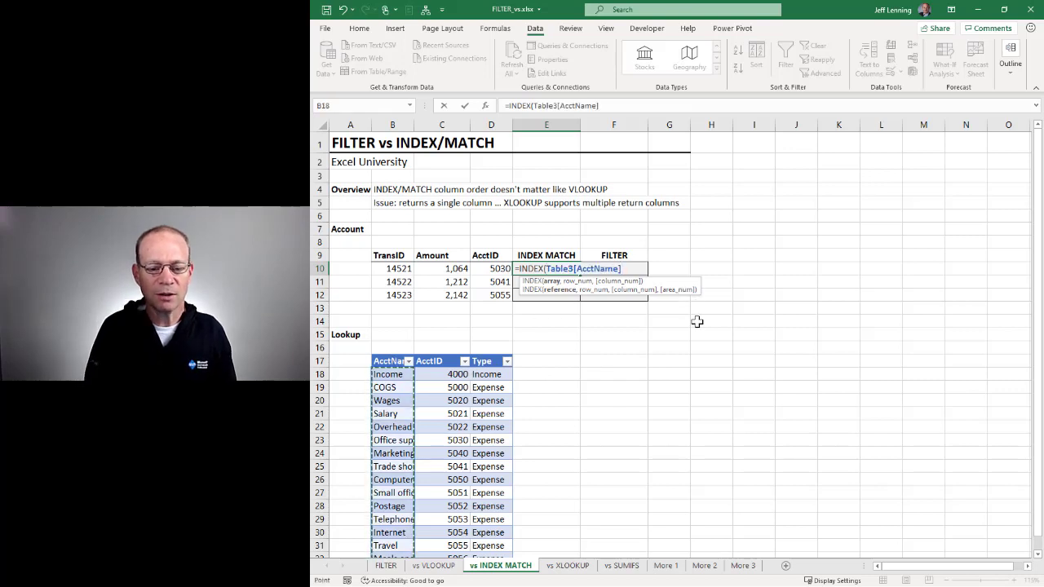
text(,)
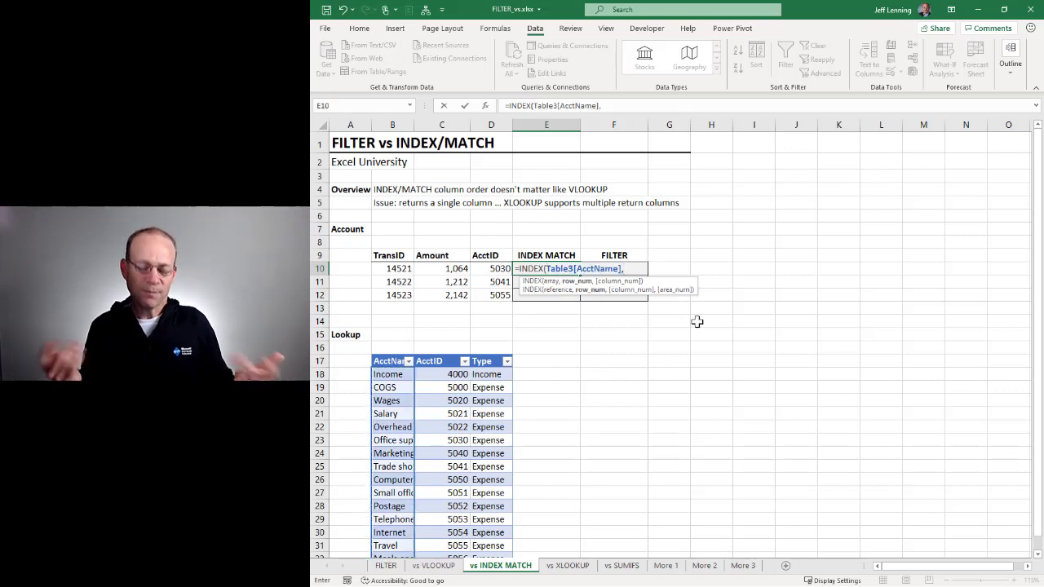
Complete the E10 formula with MATCH(D10,Table3[AcctID],0) as the row number and fill it down to E12.
text(MATCH()
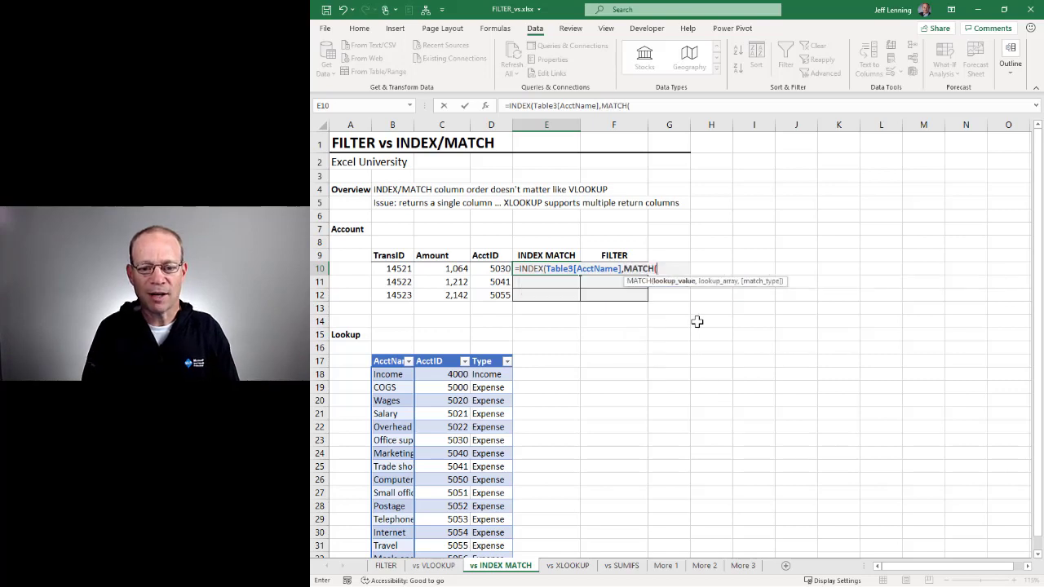
click(486, 268)
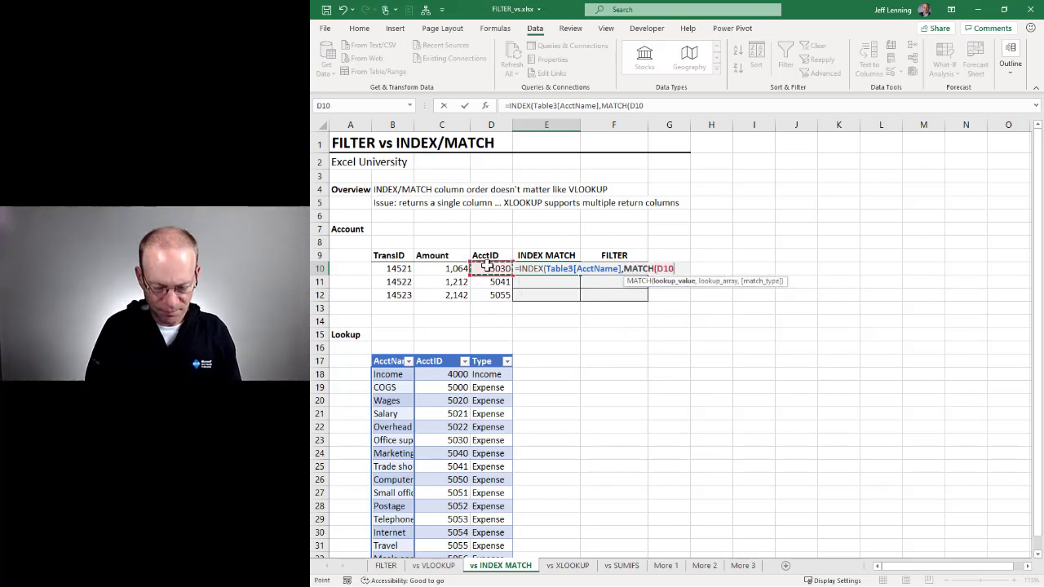
text(,)
click(449, 357)
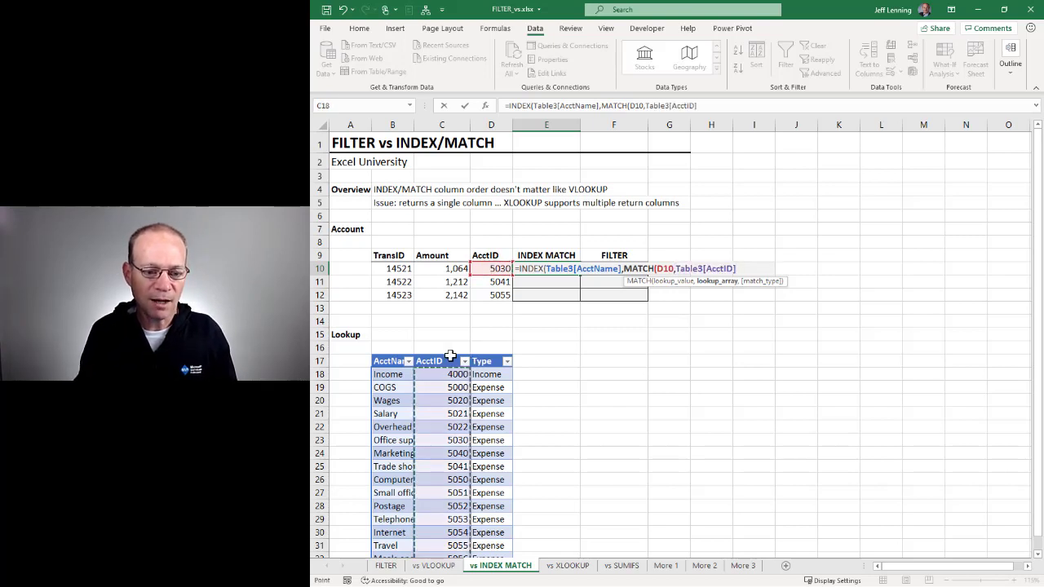
text(,0)
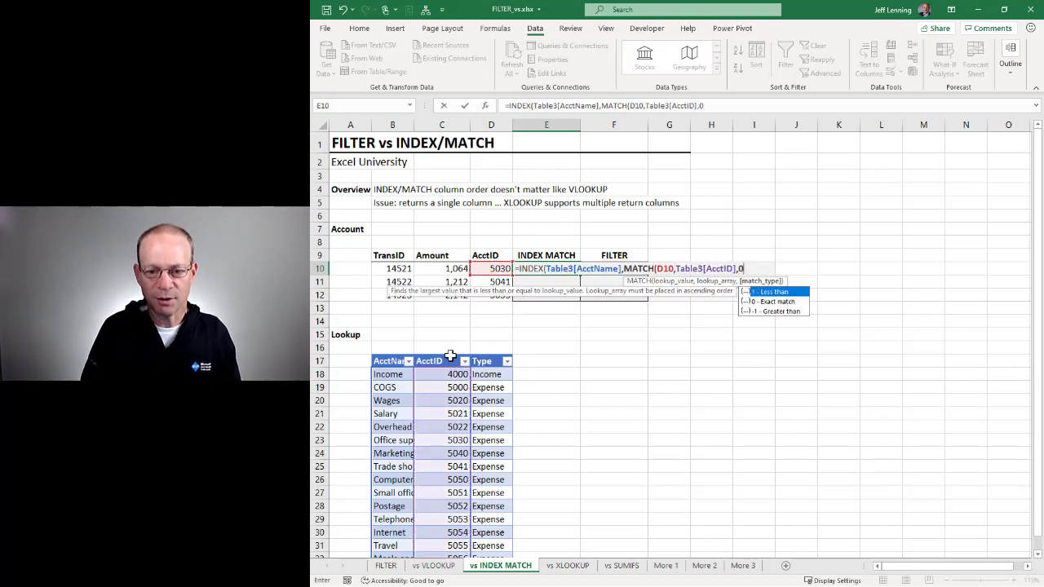
text())
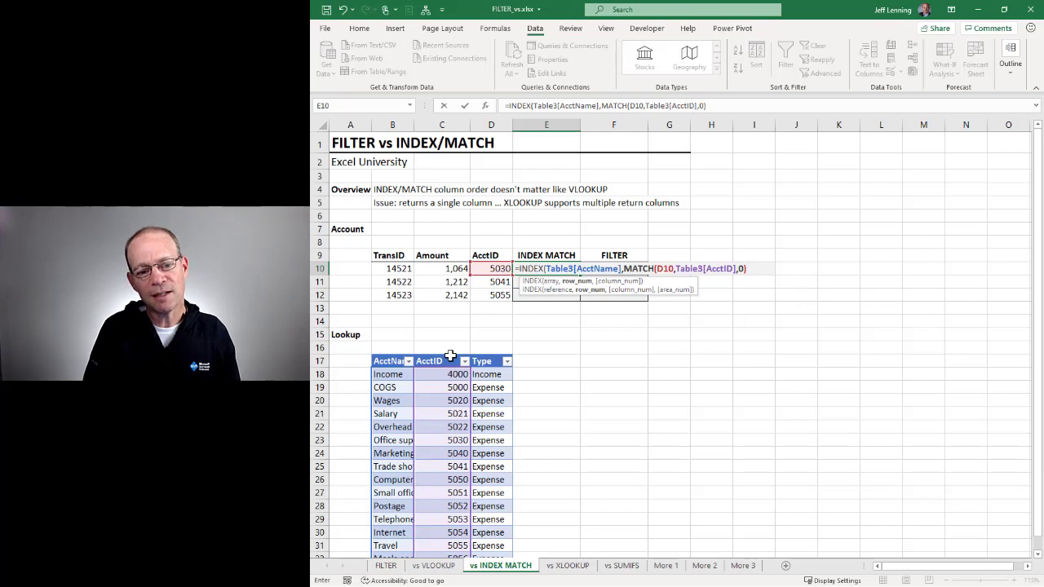
text())
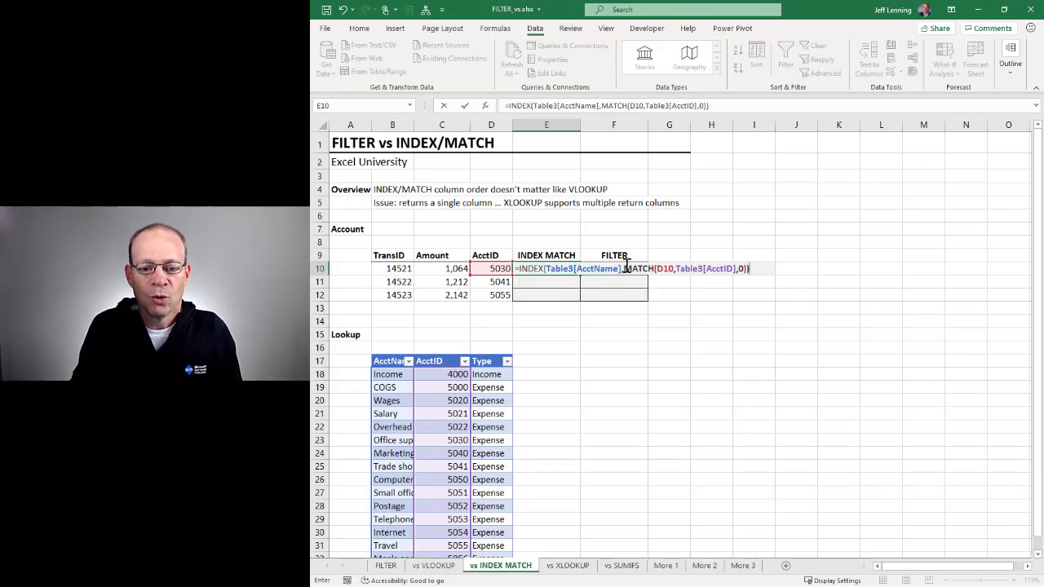
drag(626, 268, 748, 268)
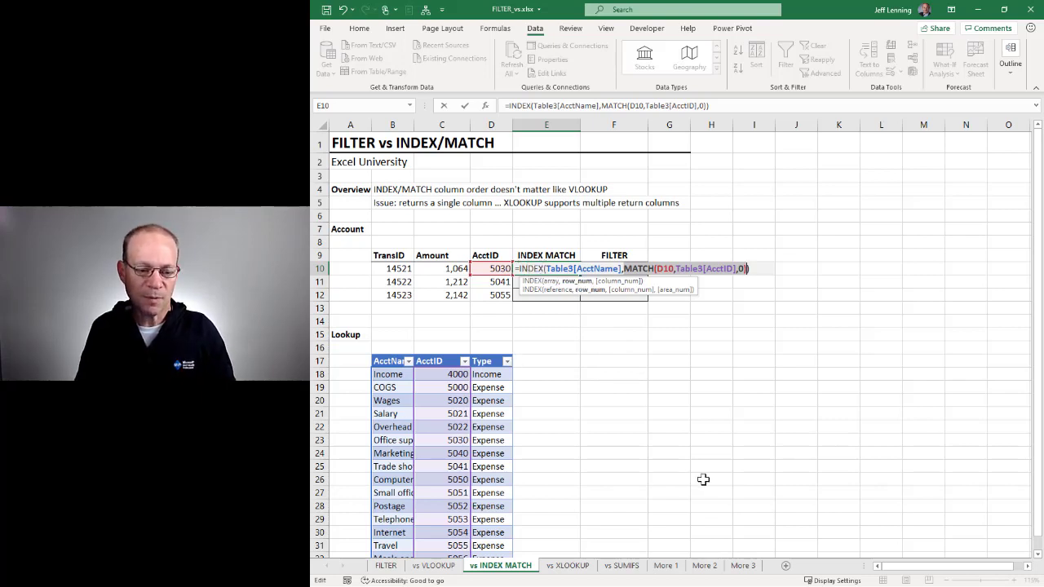
key(Return)
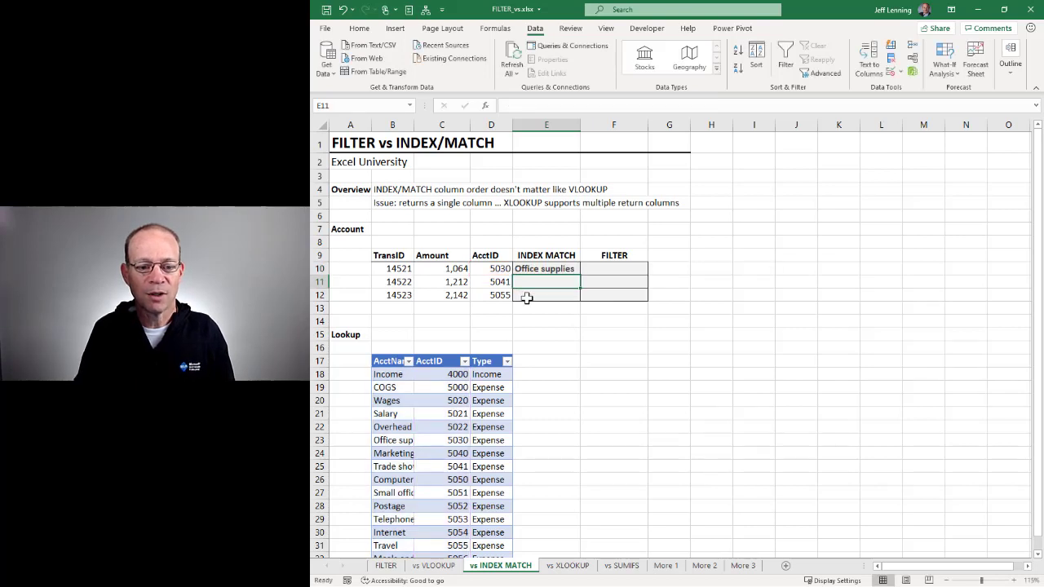
click(559, 268)
drag(580, 275, 580, 298)
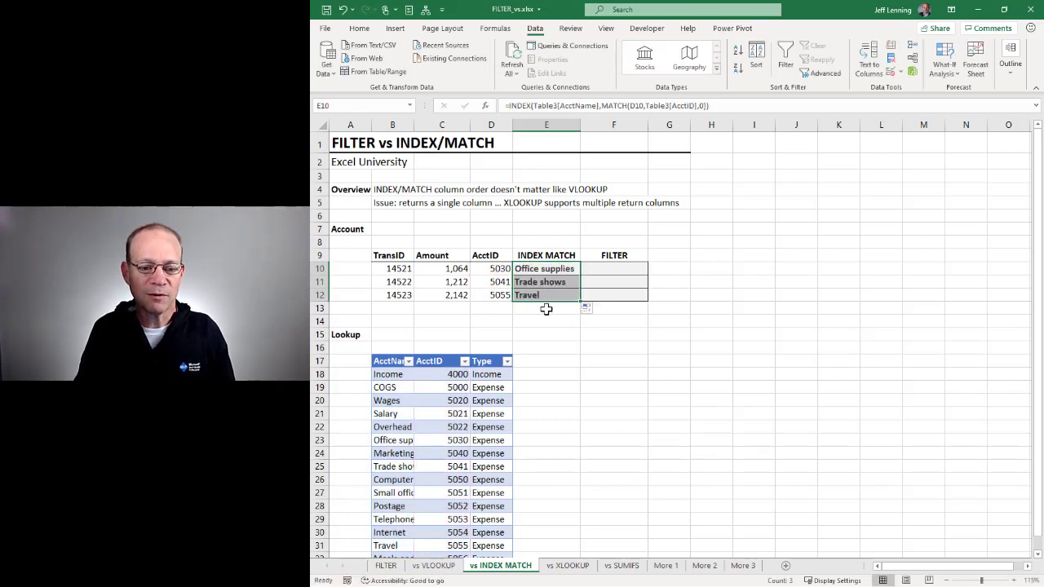
Enter =FILTER(Table3[AcctName],Table3[AcctID]=D10) in F10 and fill it down to F12.
click(612, 270)
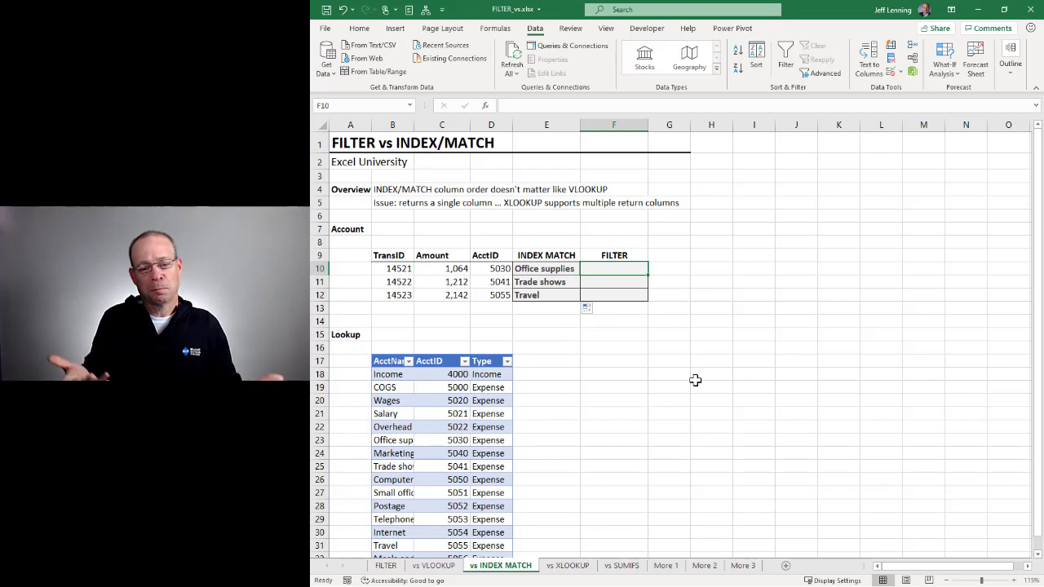
text(=)
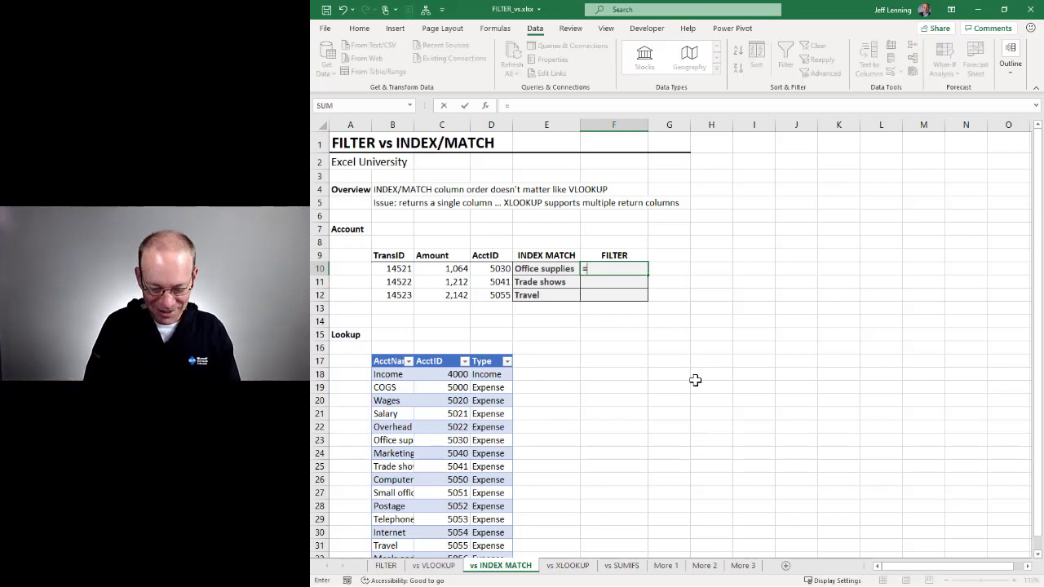
text(FILTER()
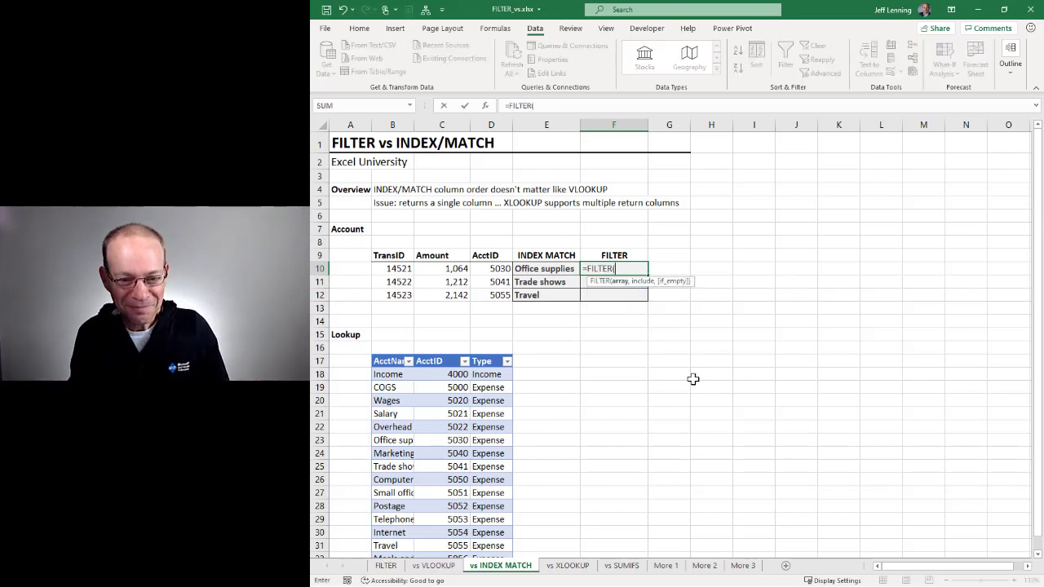
click(392, 351)
text(,)
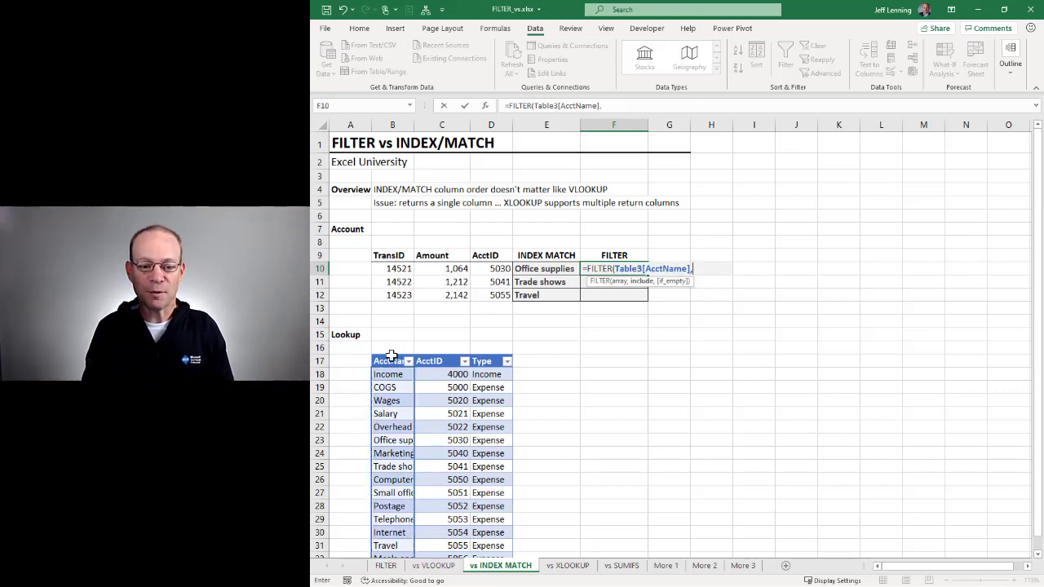
click(431, 354)
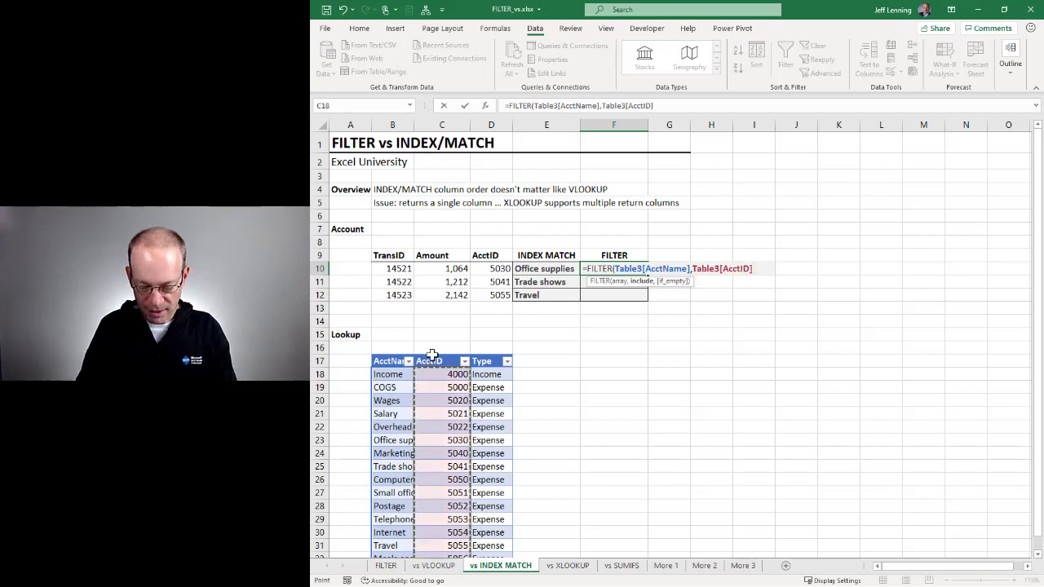
text(=)
click(494, 268)
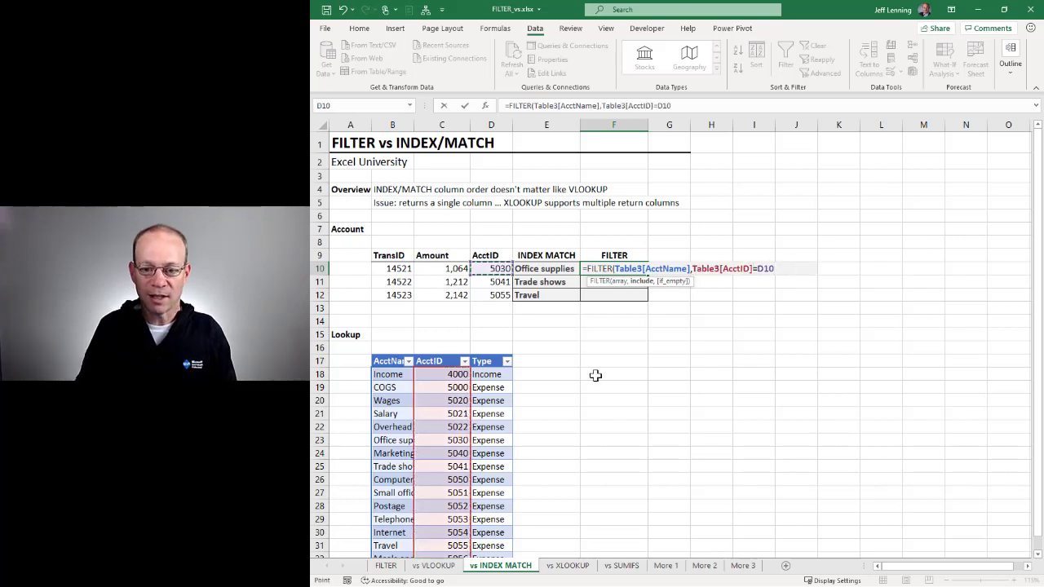
text())
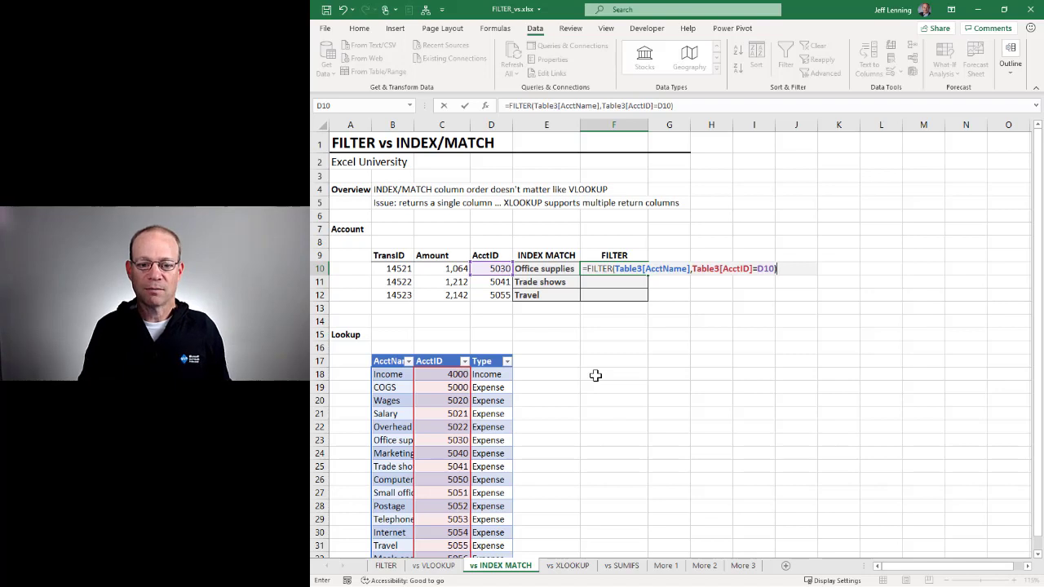
key(Return)
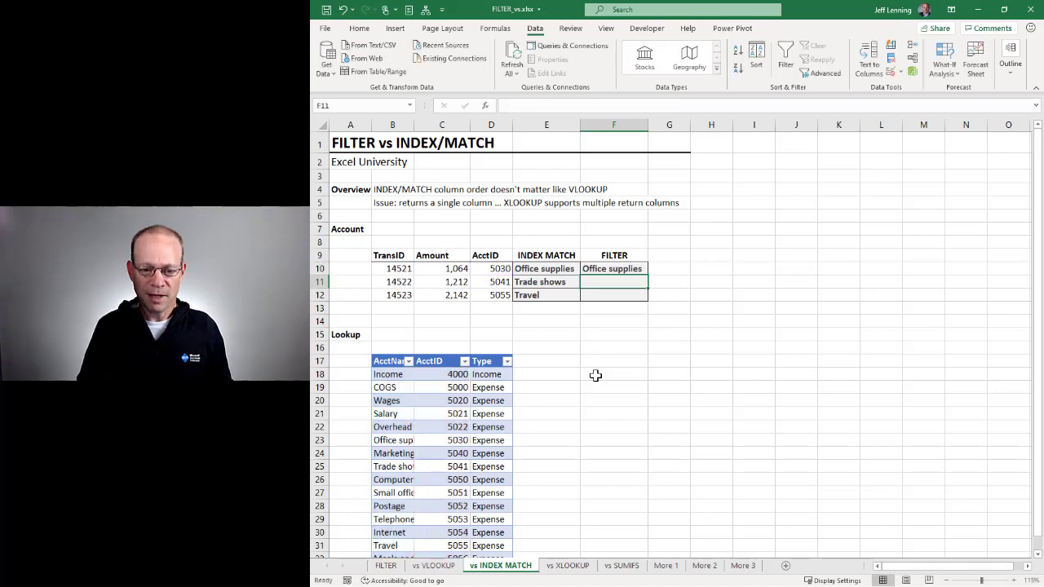
click(636, 269)
double_click(648, 275)
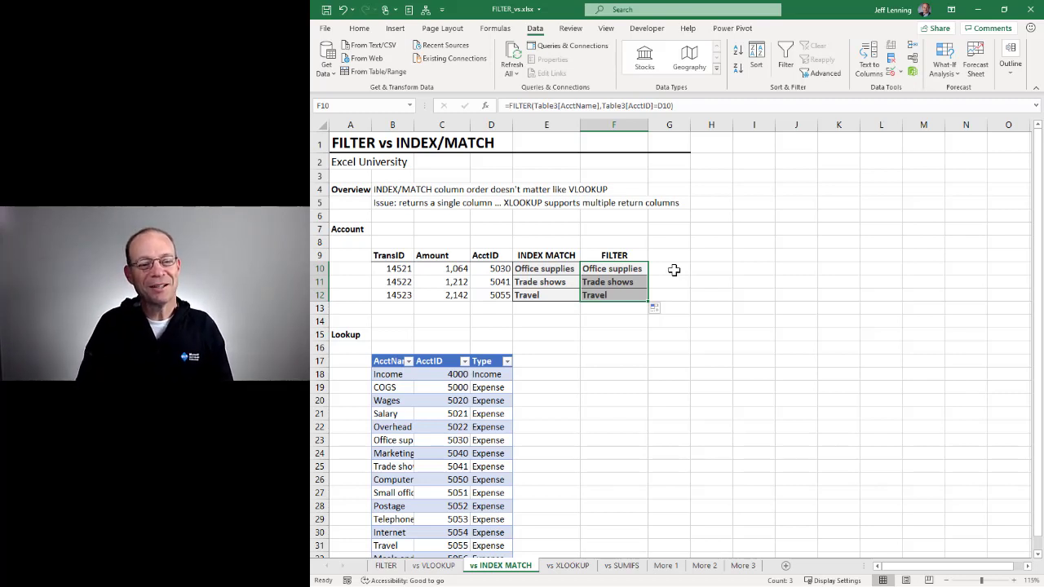
Review the INDEX/MATCH formula in E10 and the AcctName column of the lookup table it returns from.
click(566, 268)
key(F2)
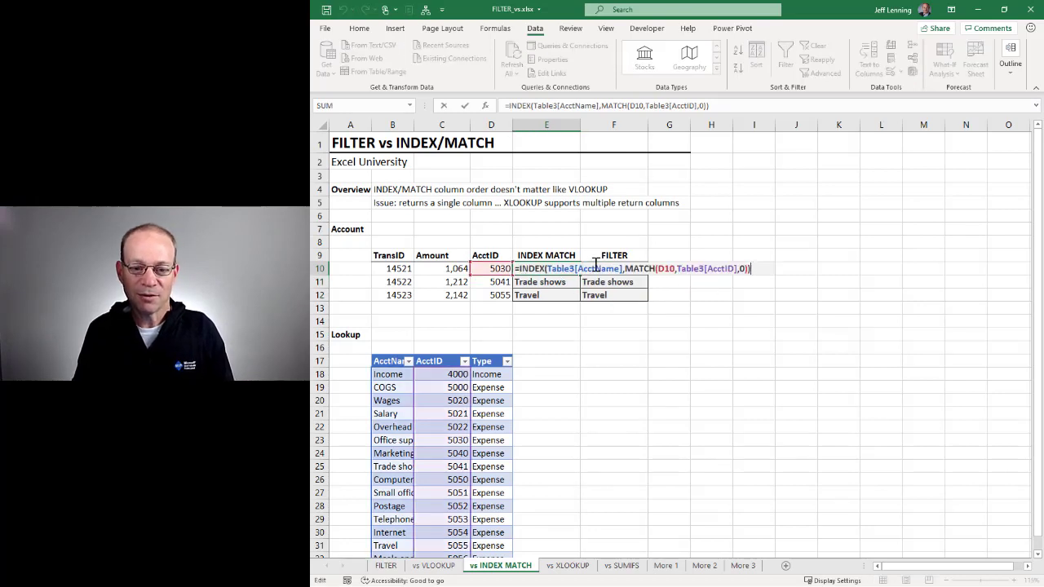
key(Return)
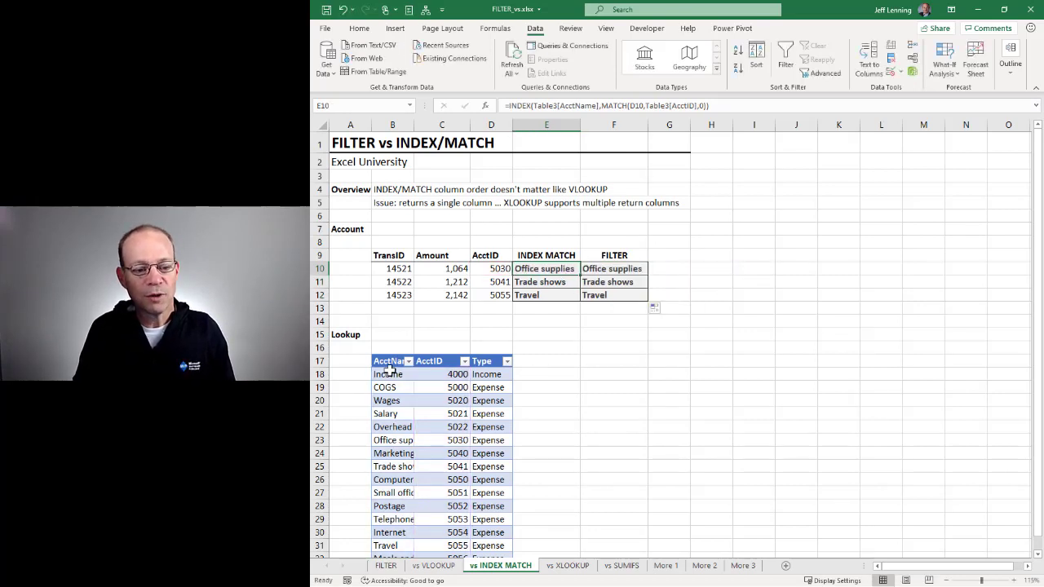
drag(388, 374, 384, 494)
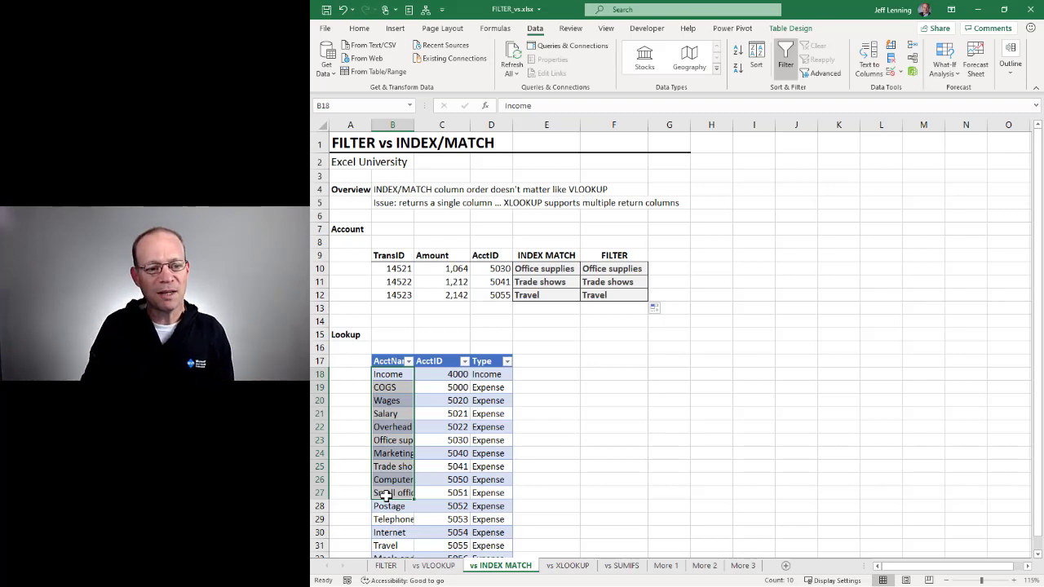
On the vs XLOOKUP sheet, start an XLOOKUP formula in C12 with B12 as lookup value and Table4[Dept] as lookup array.
click(568, 565)
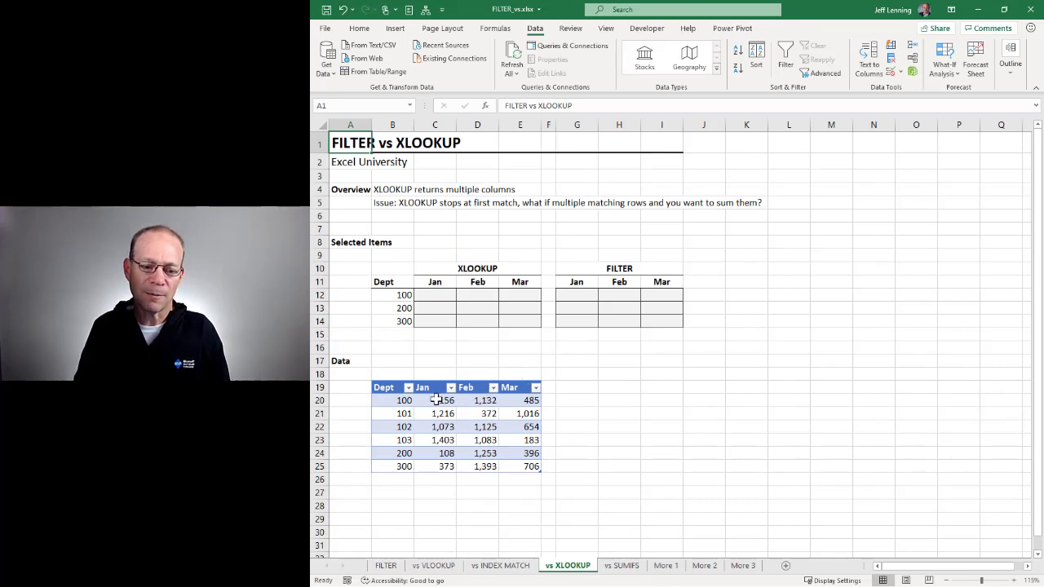
drag(445, 400, 538, 400)
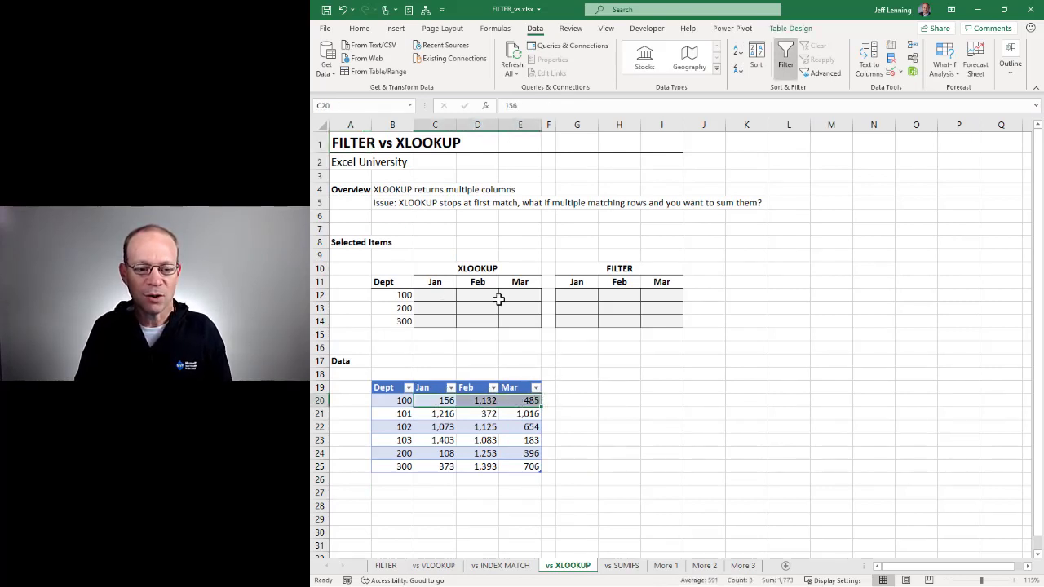
click(433, 296)
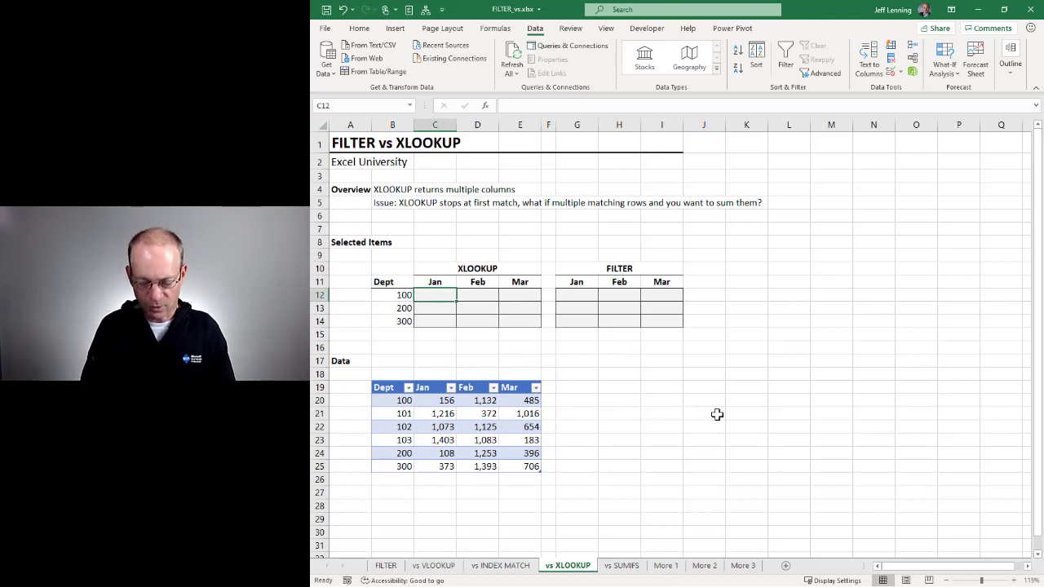
text(=xl)
key(Tab)
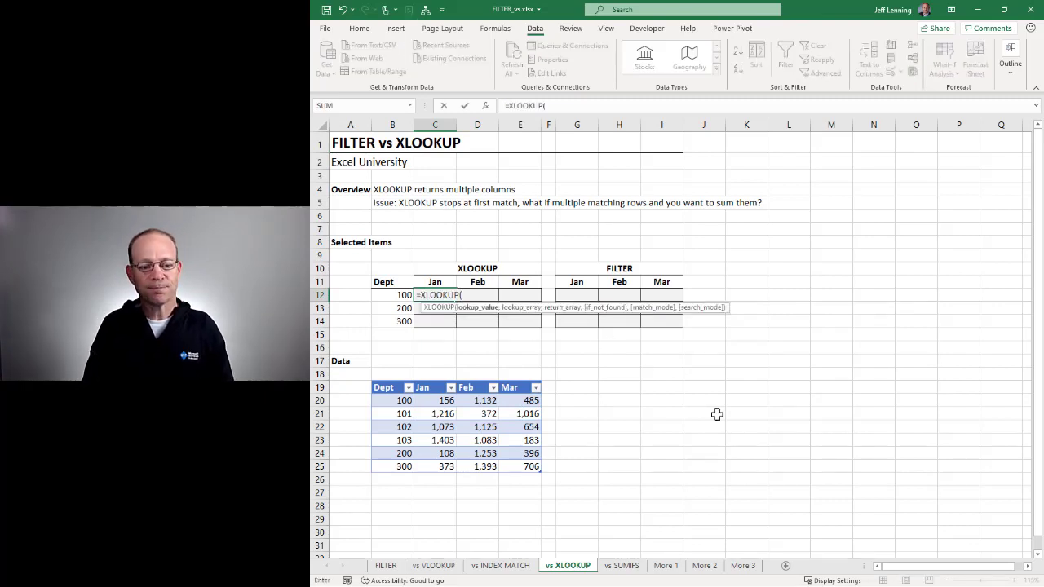
click(390, 295)
text(,)
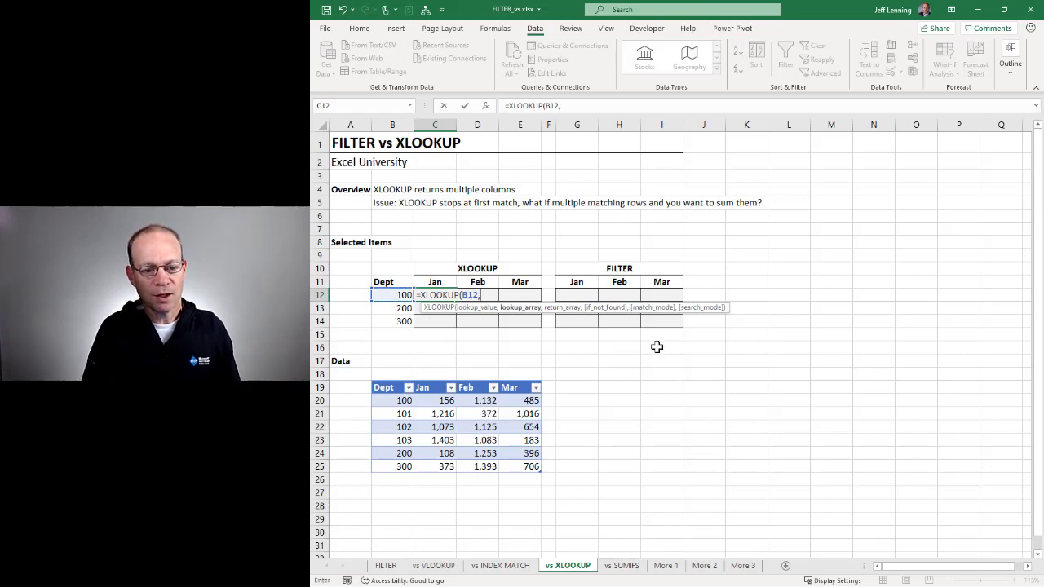
click(391, 379)
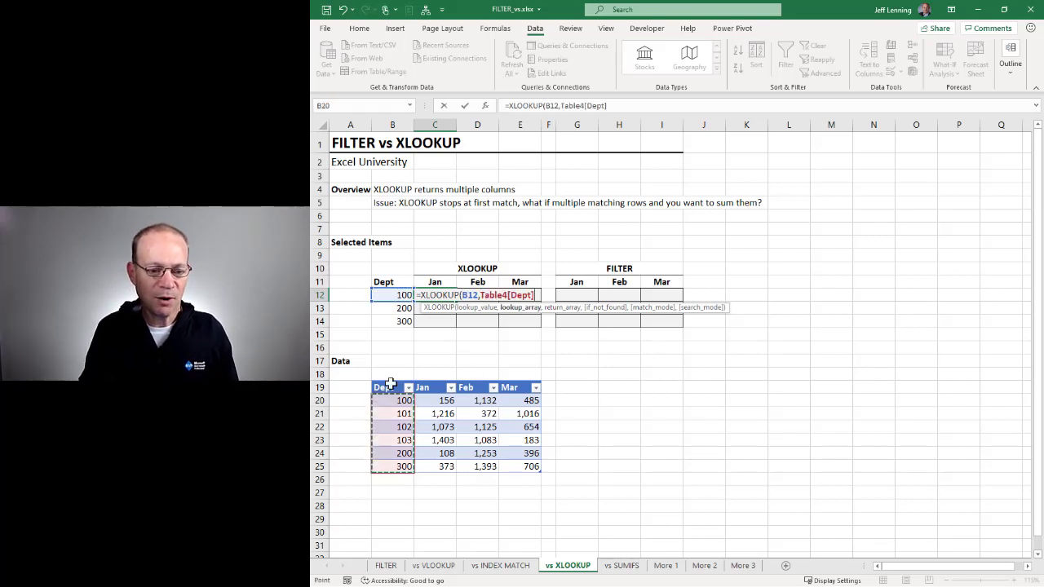
text(,)
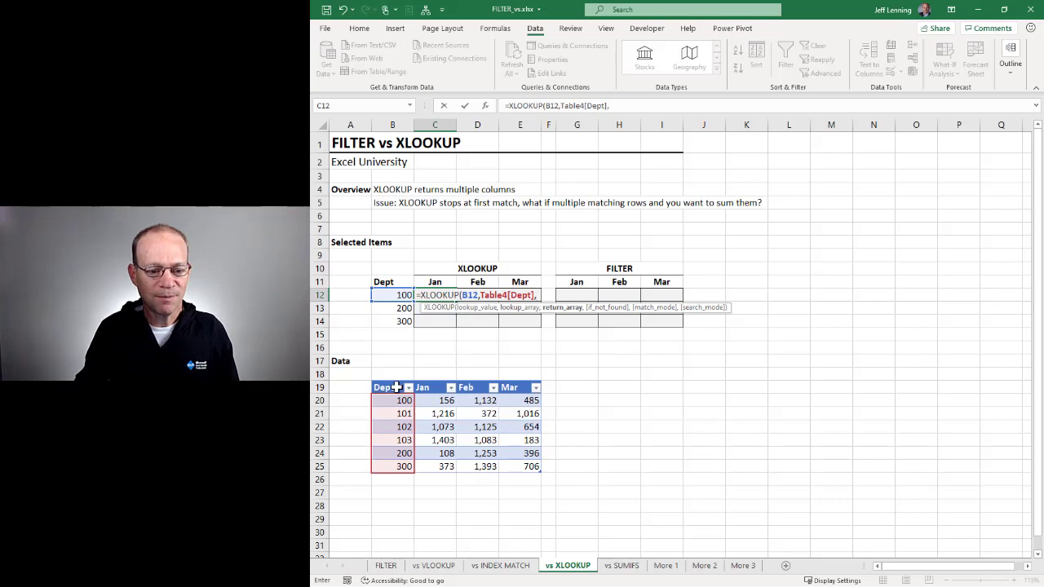
Complete the C12 XLOOKUP formula with Table4[[Jan]:[Mar]] as the return array and fill it down to C14.
drag(430, 402, 535, 466)
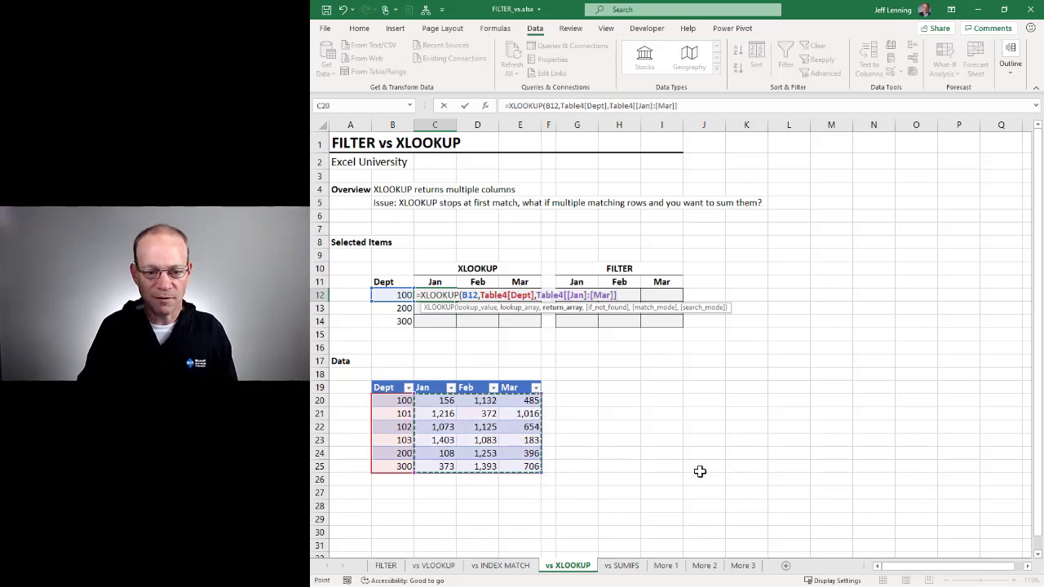
text())
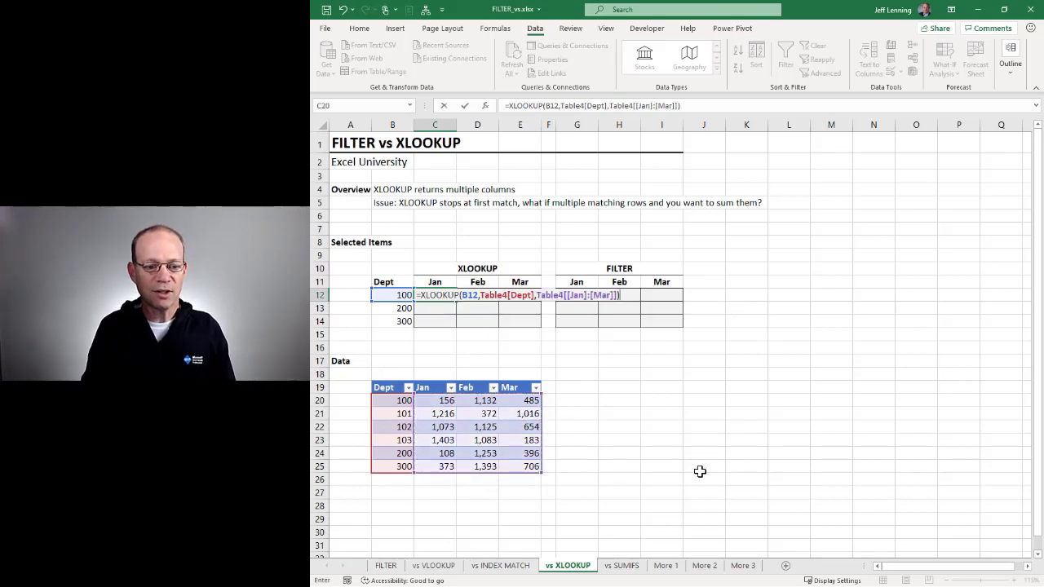
key(Return)
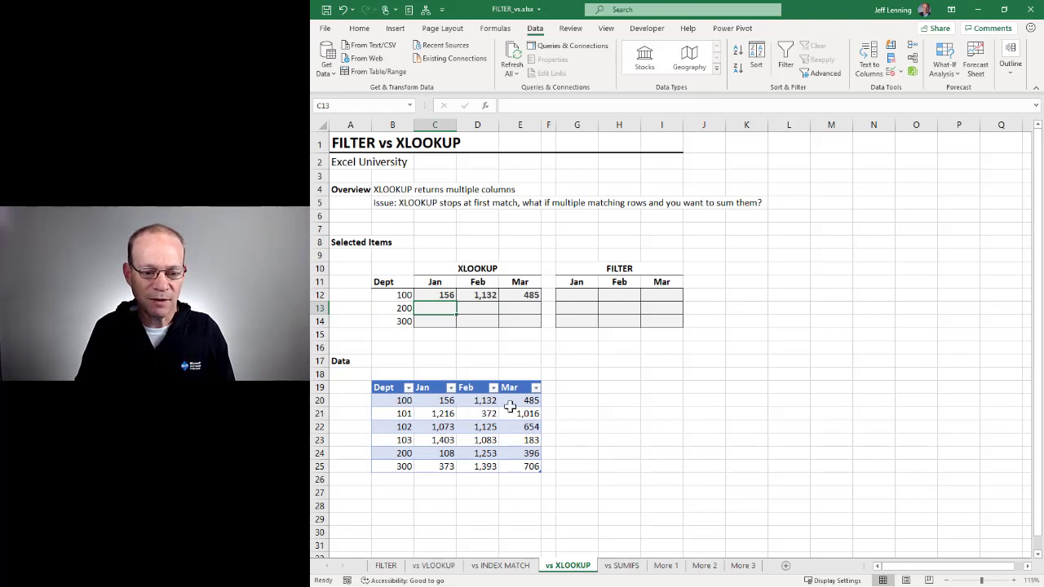
click(451, 297)
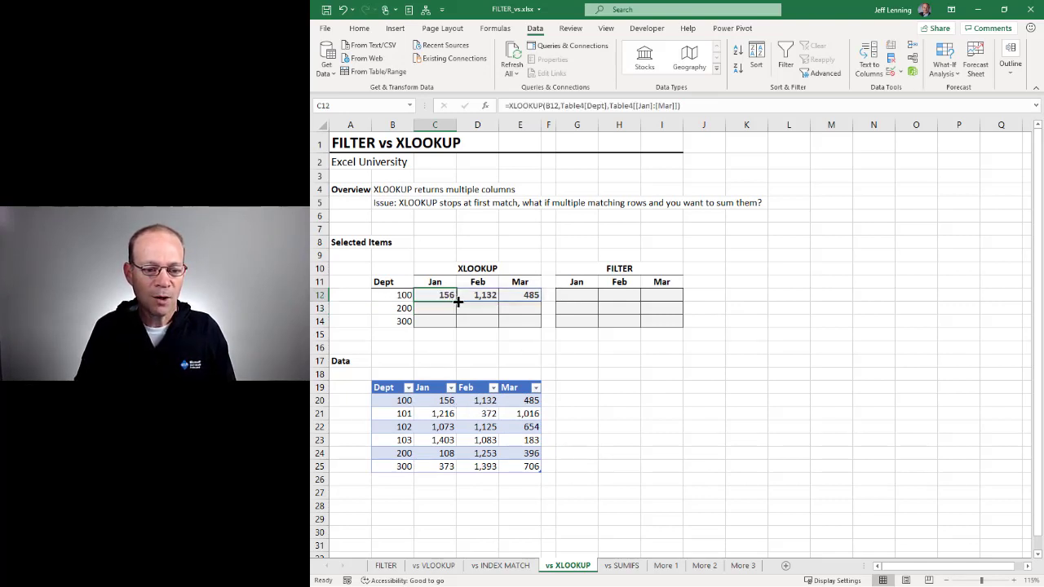
drag(458, 301, 456, 328)
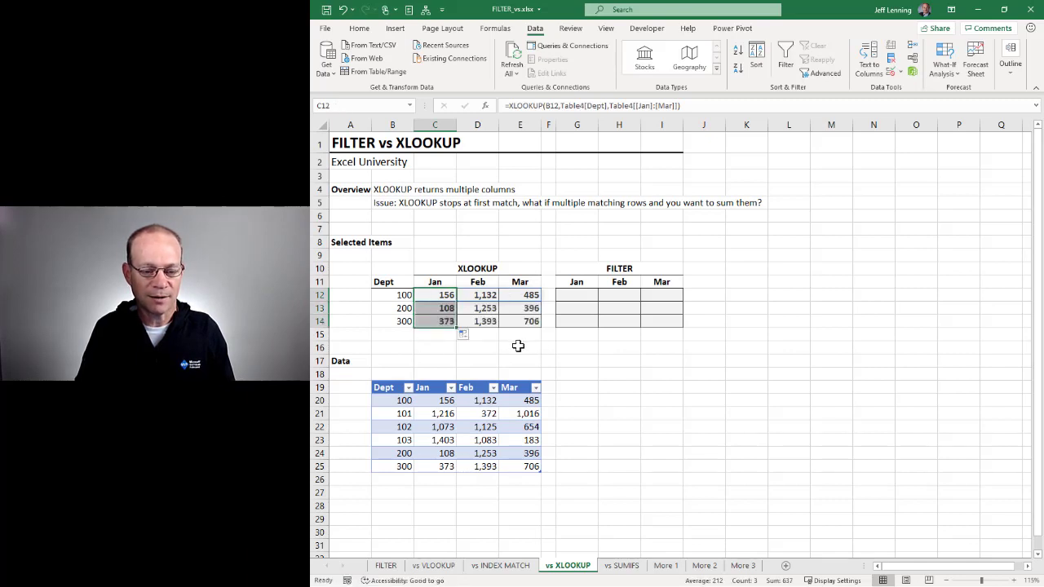
Enter =FILTER(Table4[[Jan]:[Mar]],Table4[Dept]=B12) in G12 to return the January to March amounts for the department.
click(582, 296)
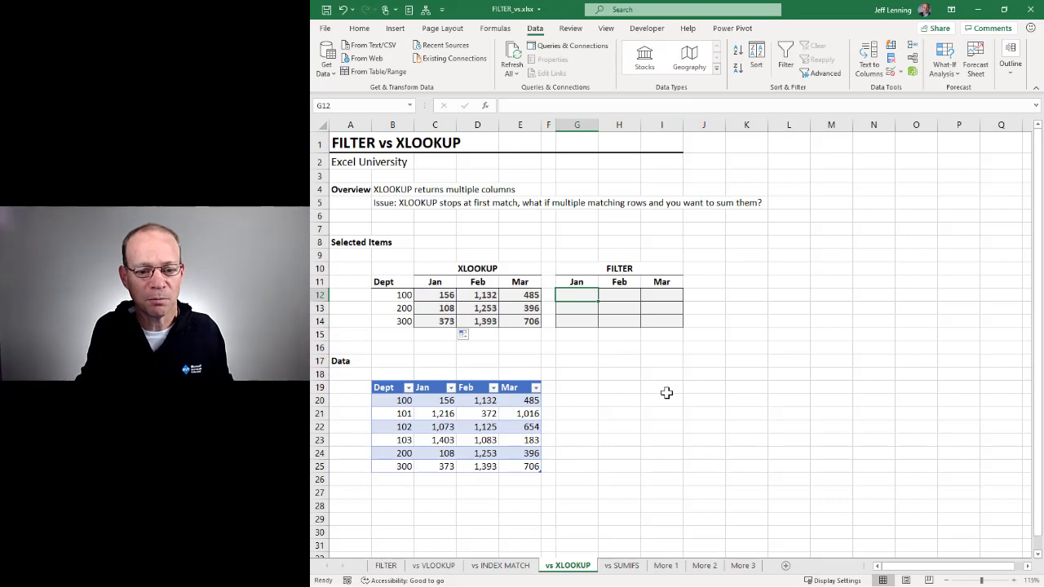
text(=filt)
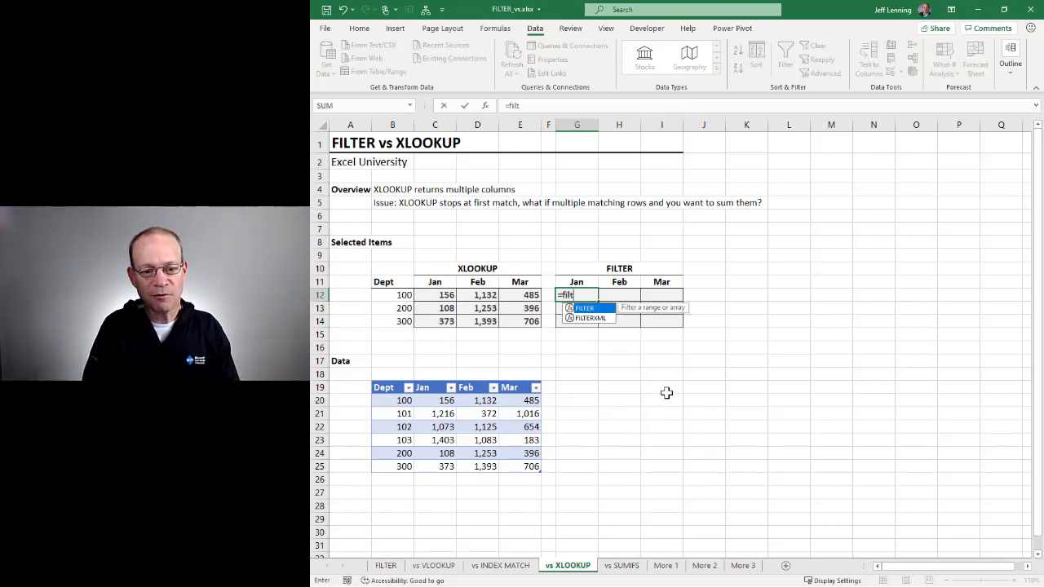
key(Tab)
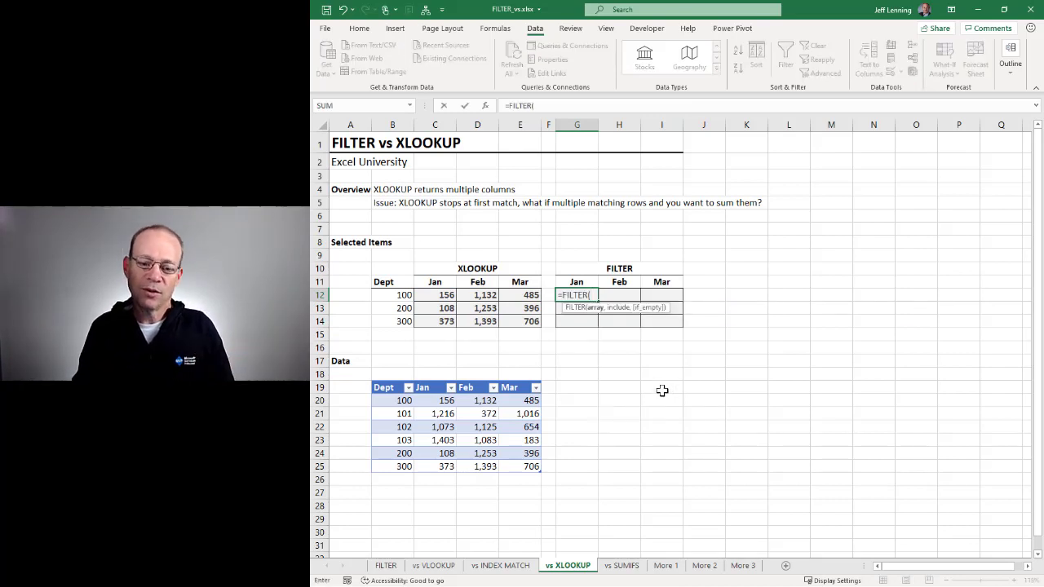
drag(443, 399, 532, 466)
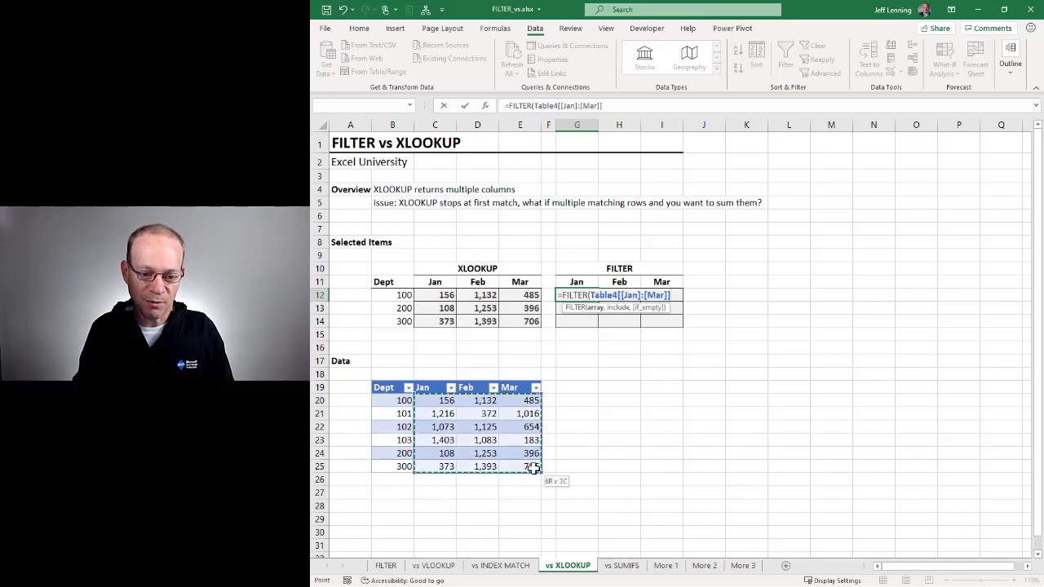
text(,)
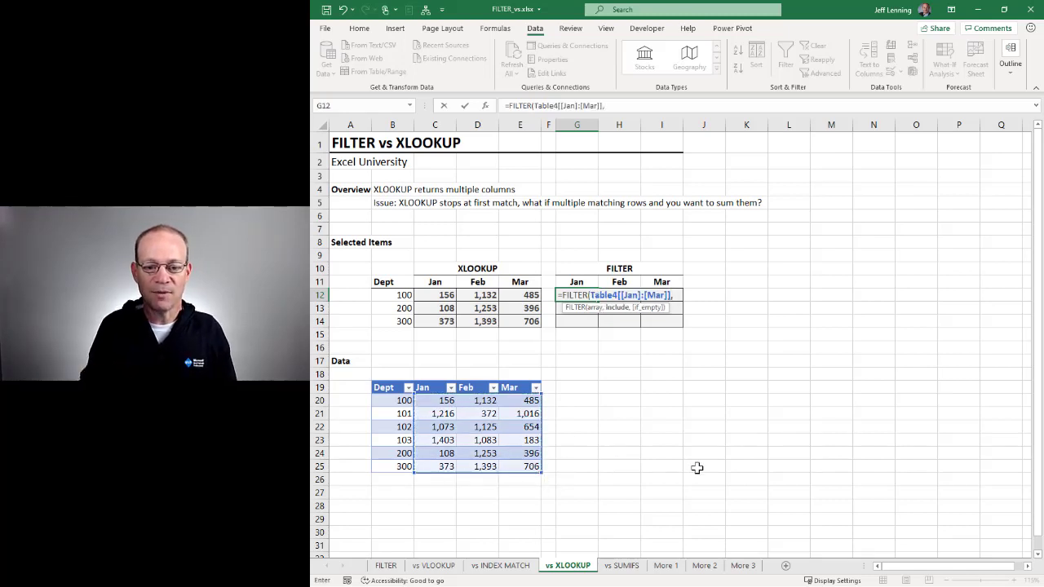
drag(401, 399, 405, 464)
text(=)
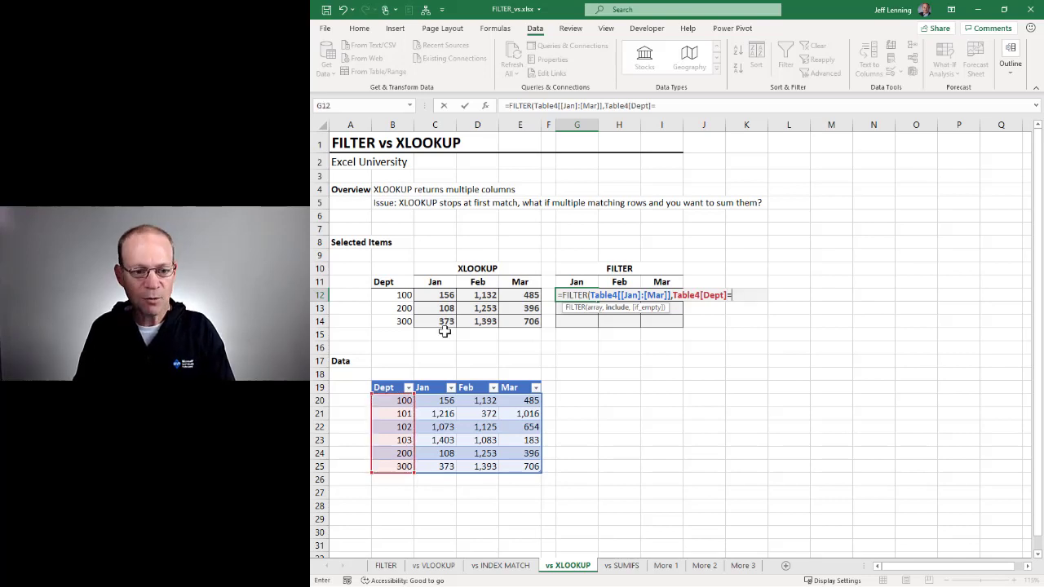
click(402, 296)
text())
key(Return)
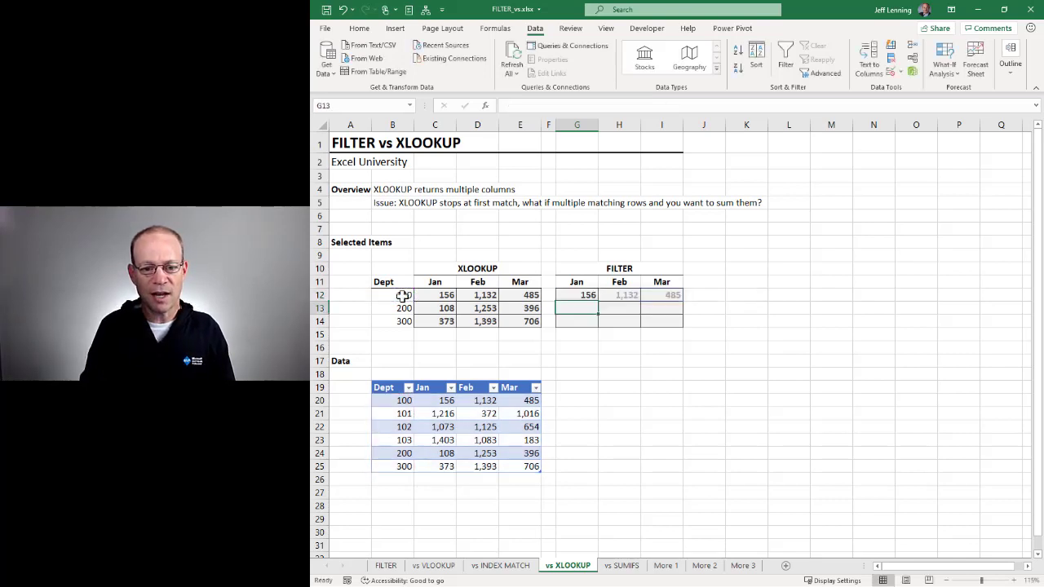
Fill the FILTER formula from G12 down to G14.
click(591, 296)
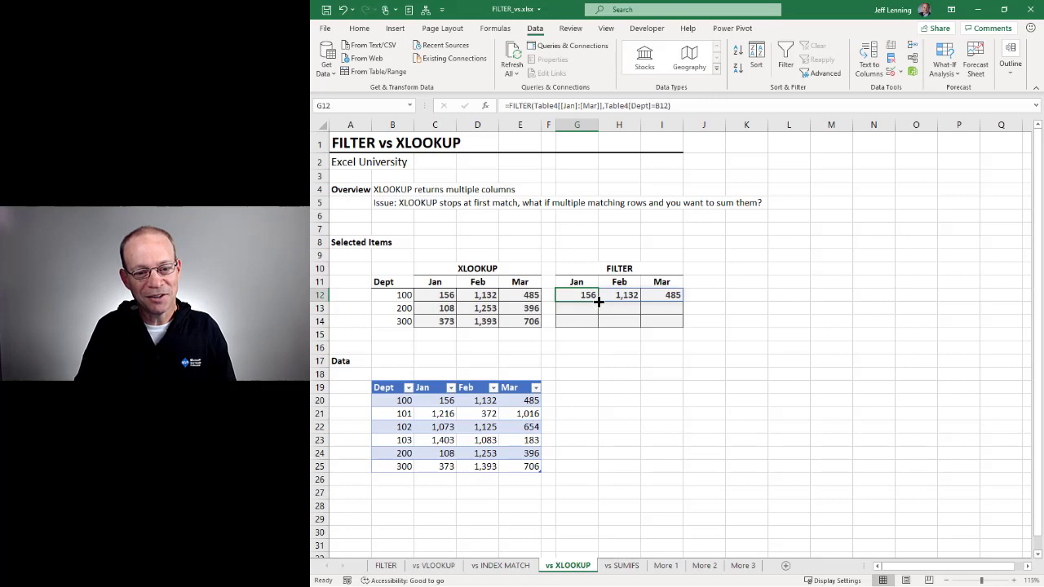
drag(597, 300, 599, 328)
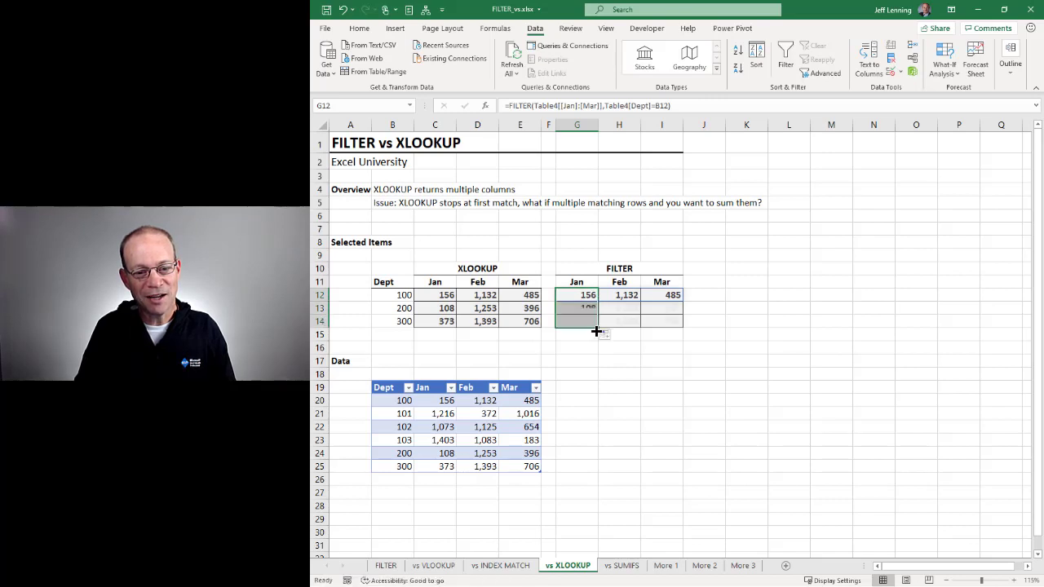
click(643, 364)
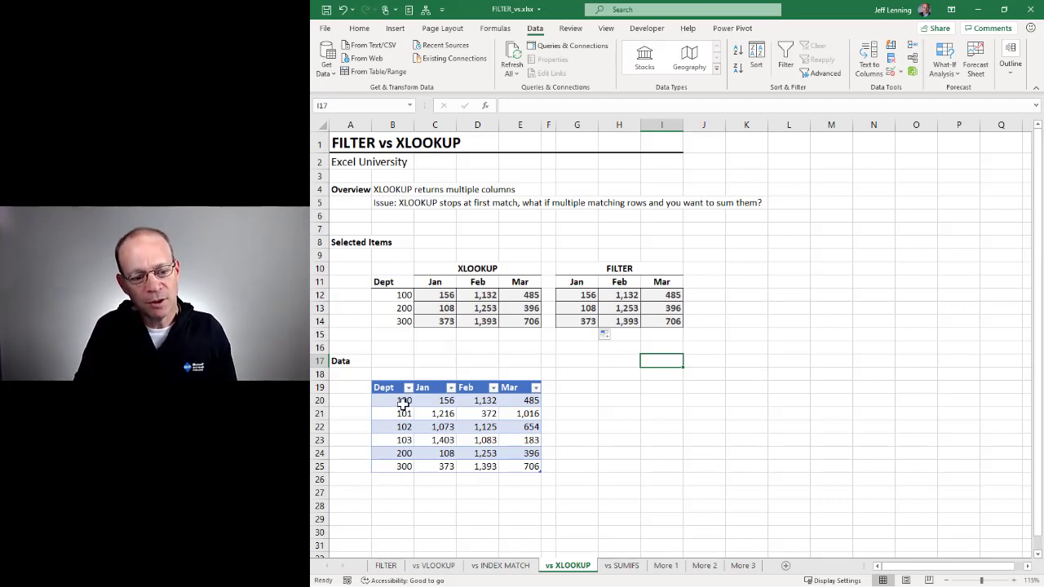
mouse_move(403, 402)
mouse_down()
mouse_move(399, 457)
mouse_move(397, 412)
mouse_move(412, 405)
mouse_up()
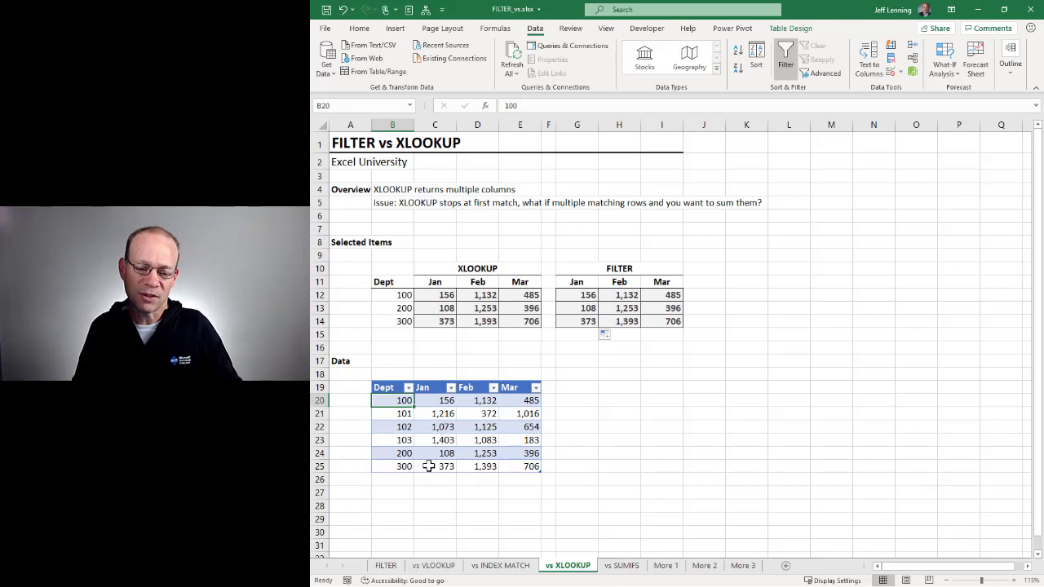
Open the vs SUMIFS sheet and examine the account 5030 rows and the Amount column in the data table.
click(622, 566)
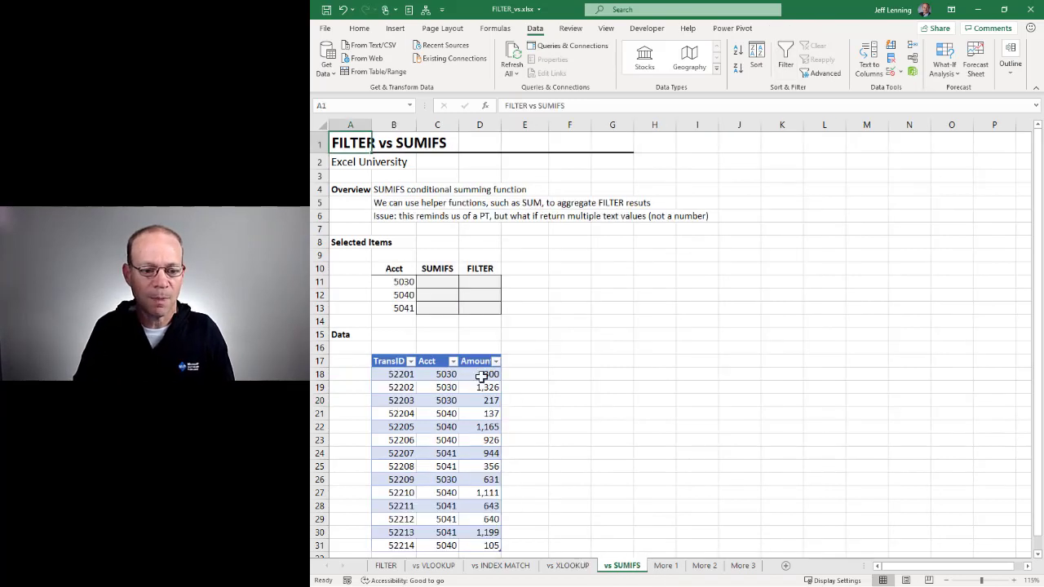
click(399, 281)
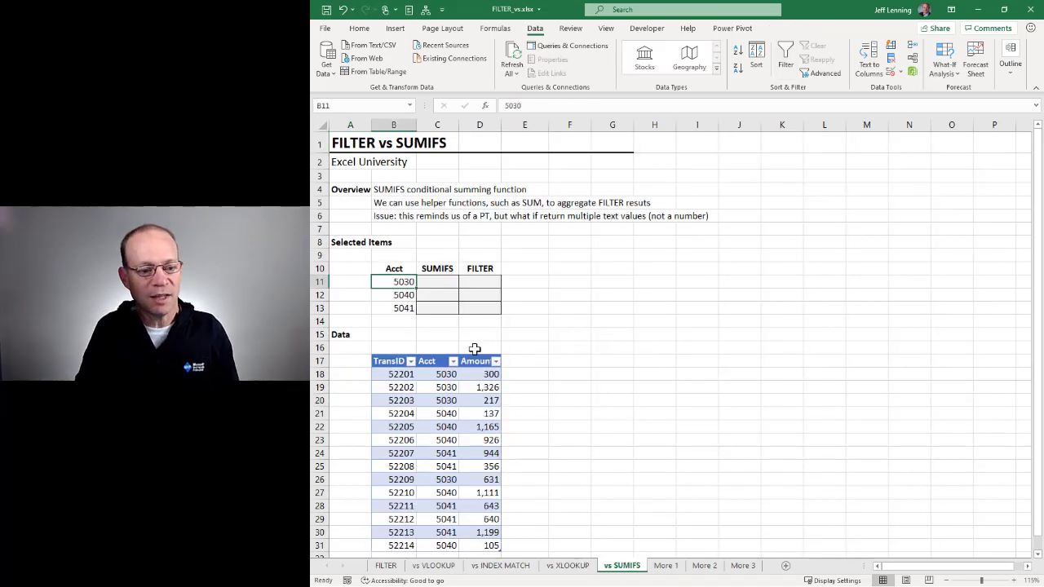
drag(443, 373, 447, 400)
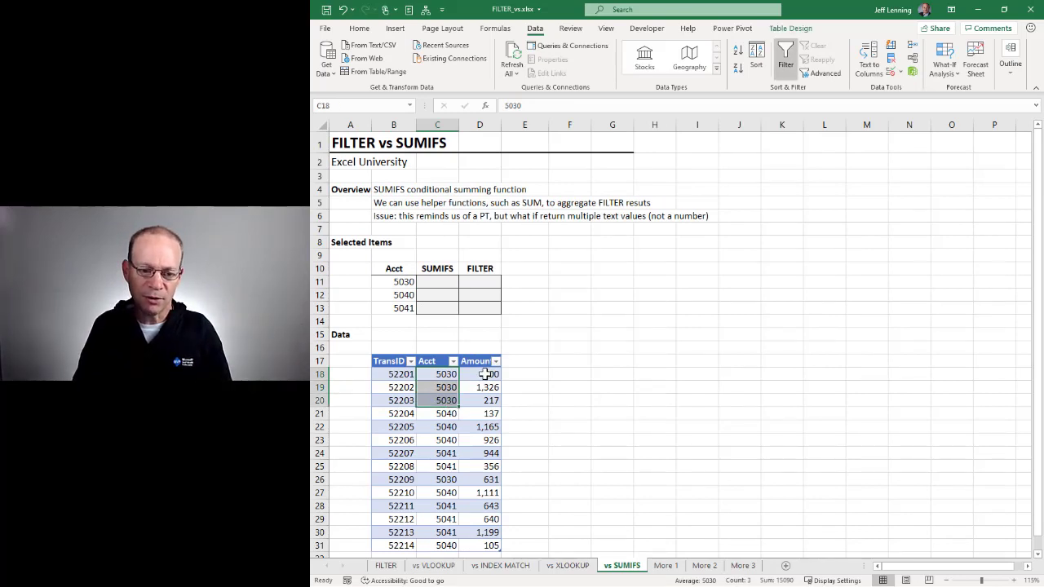
drag(486, 374, 486, 447)
Enter =SUMIFS(Table5[Amount],Table5[Acct],B11) in C11 to total the amounts for the account in B11.
click(435, 280)
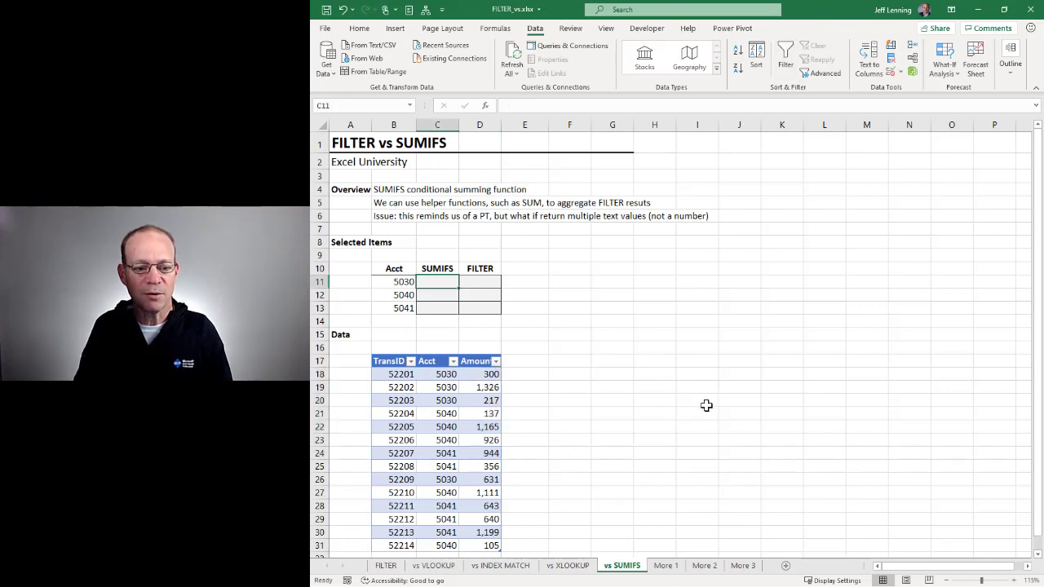
text(=SUMIFS()
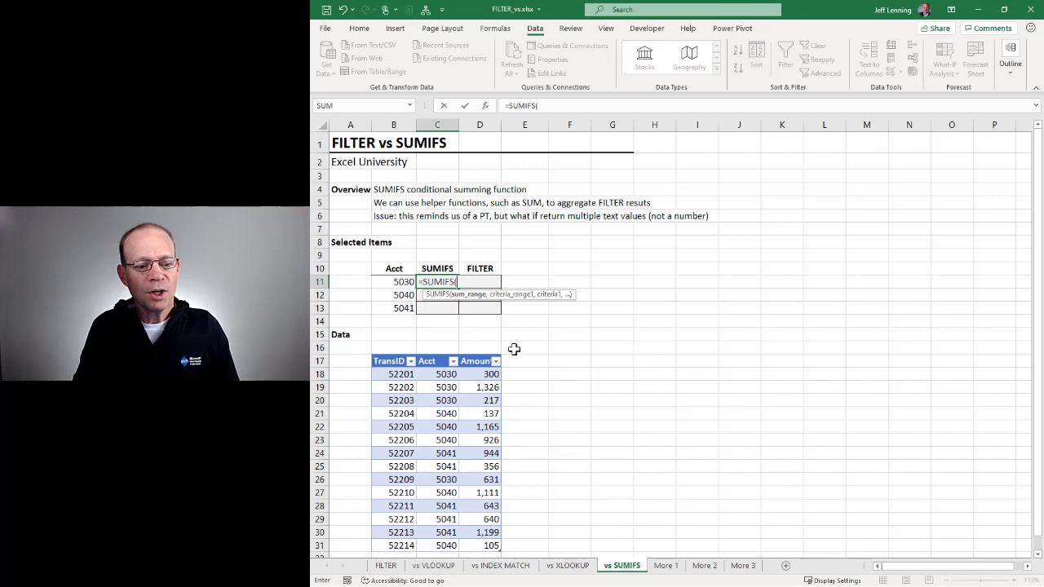
click(481, 352)
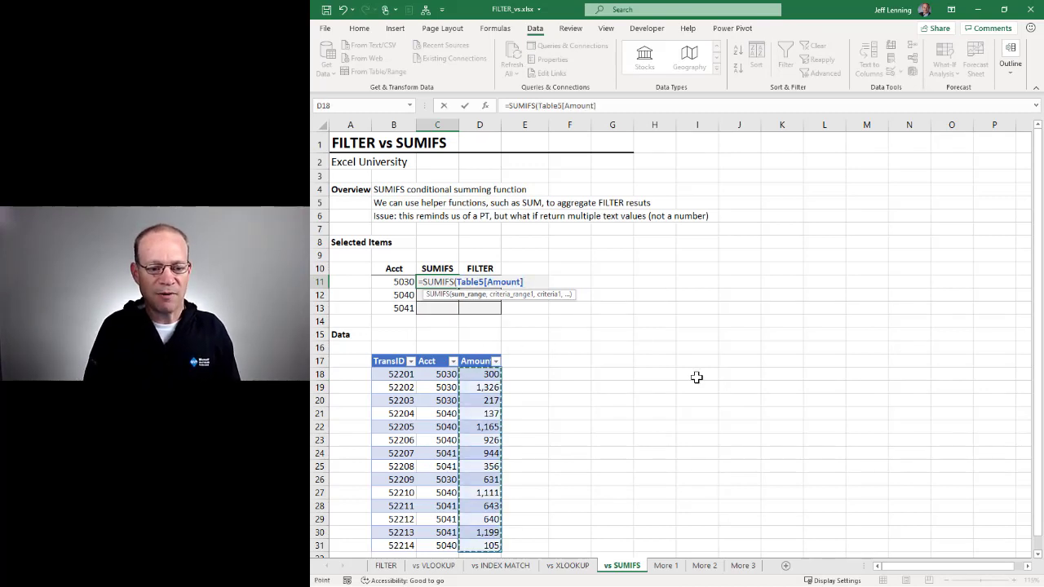
text(,)
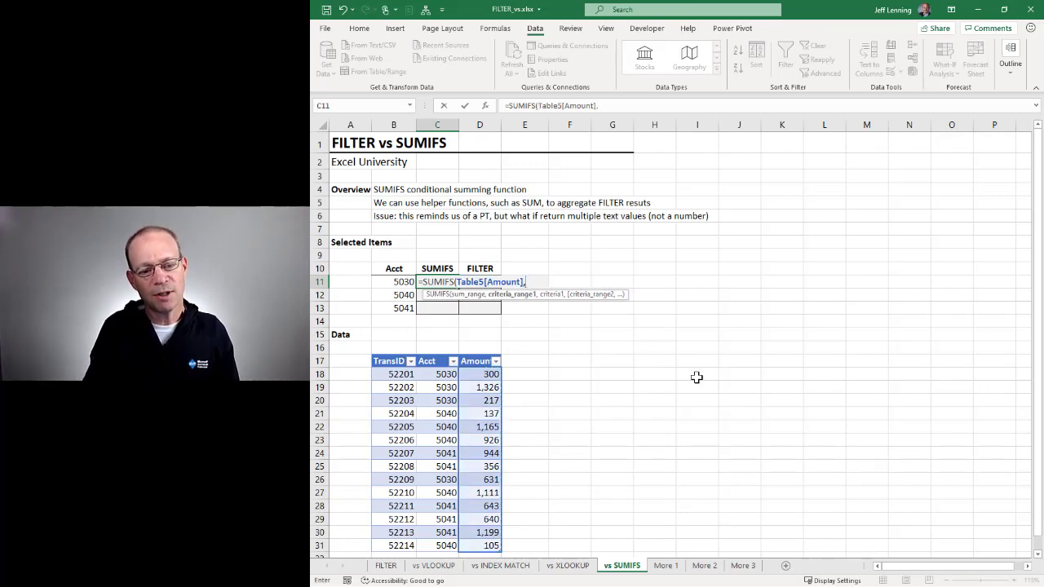
click(435, 352)
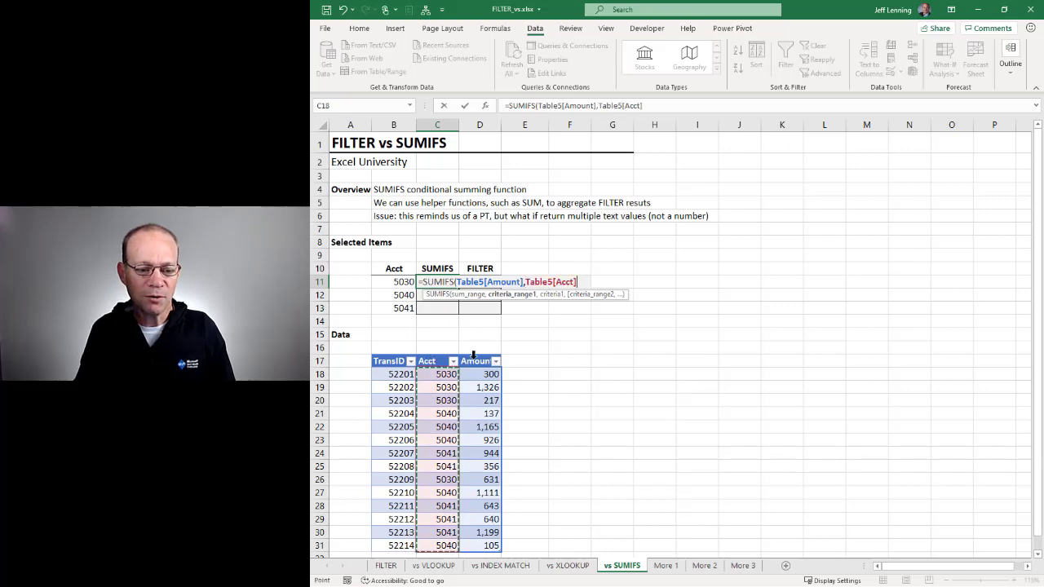
text(,)
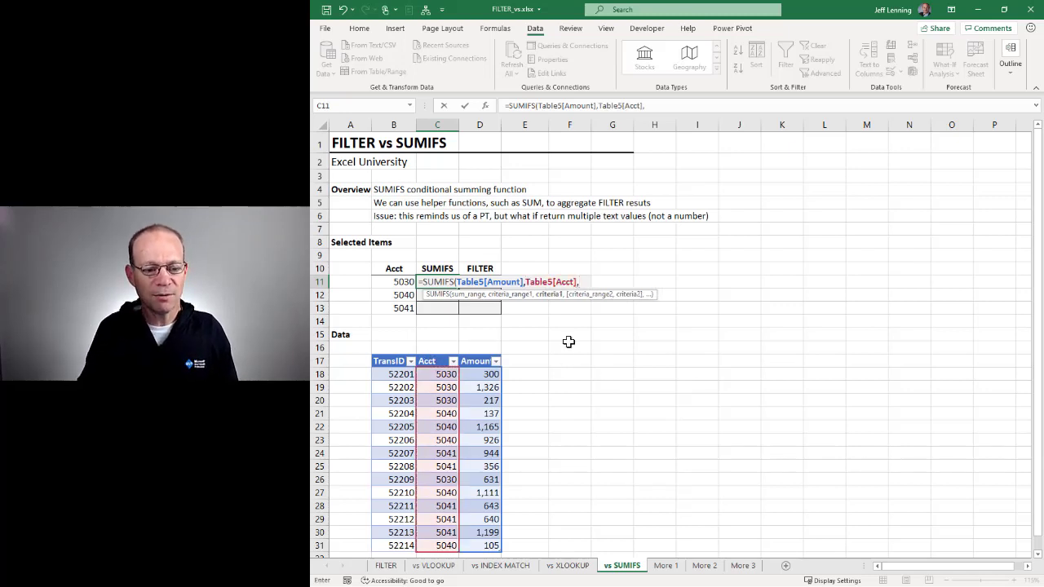
click(398, 279)
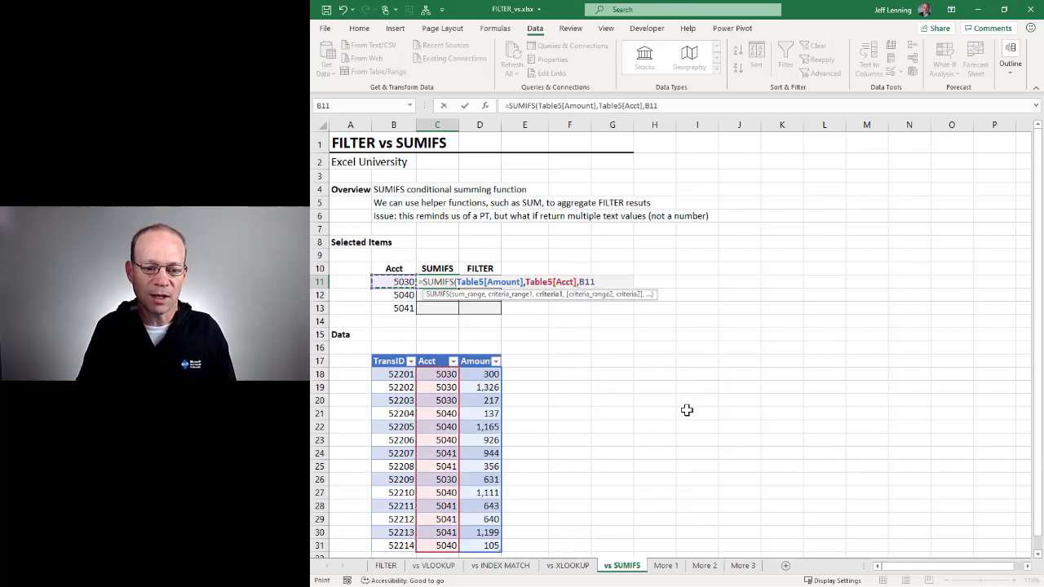
text())
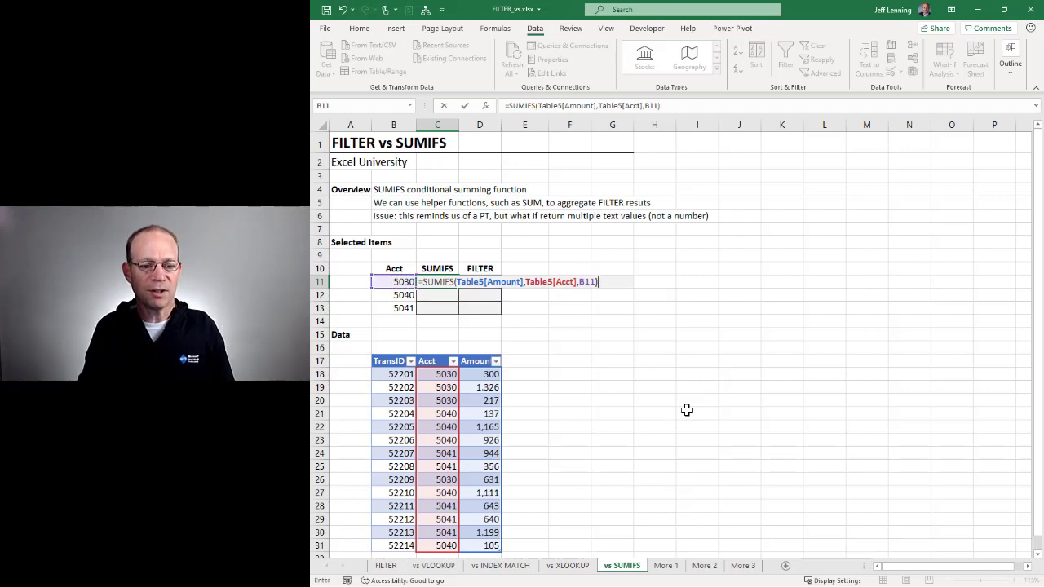
key(Return)
Check the C11 total against the table's account 5030 amounts and fill the SUMIFS formula down to C13.
click(429, 281)
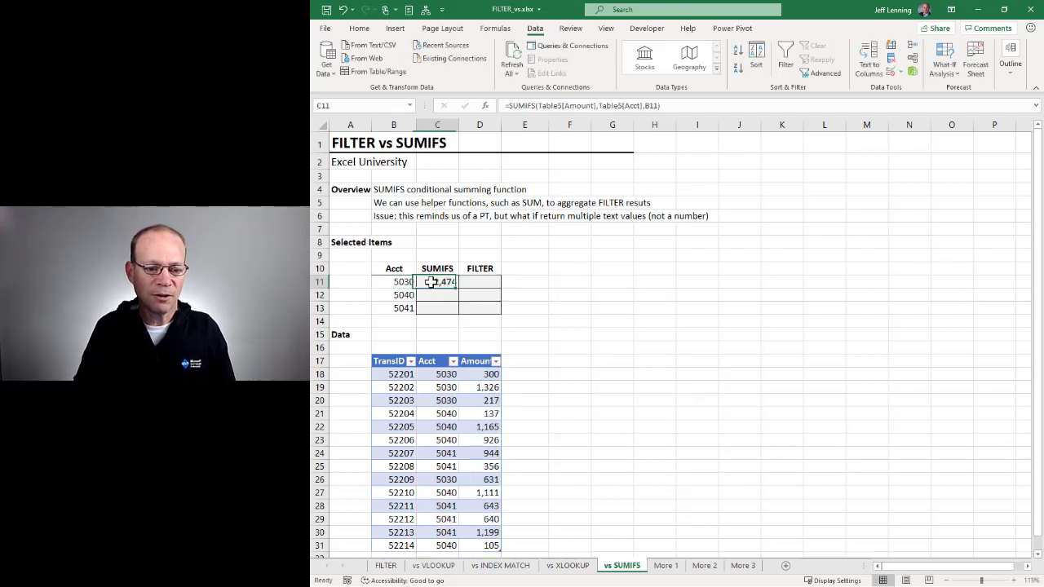
drag(445, 377, 485, 400)
ctrl+click(482, 481)
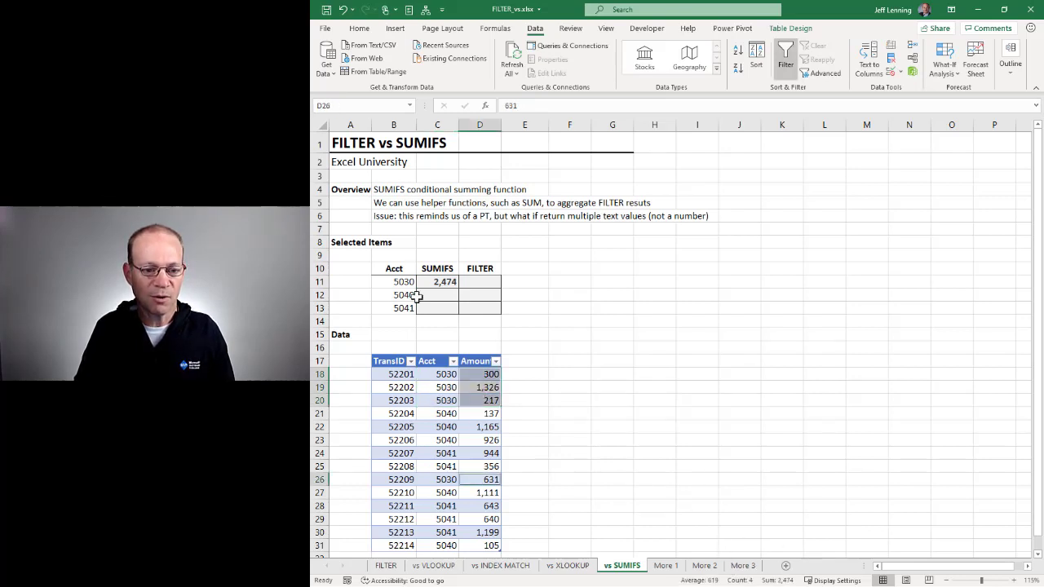
click(440, 282)
drag(458, 305, 459, 308)
Enter =FILTER(Table5[Amount],Table5[Acct]=B11) in D11 to return every amount for the account in B11.
click(477, 284)
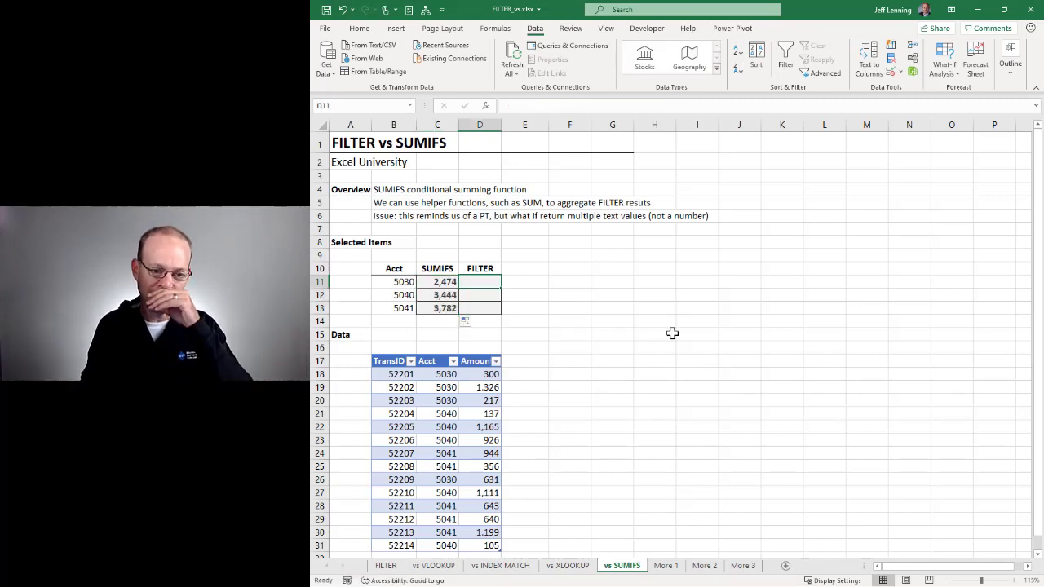
text(=filt)
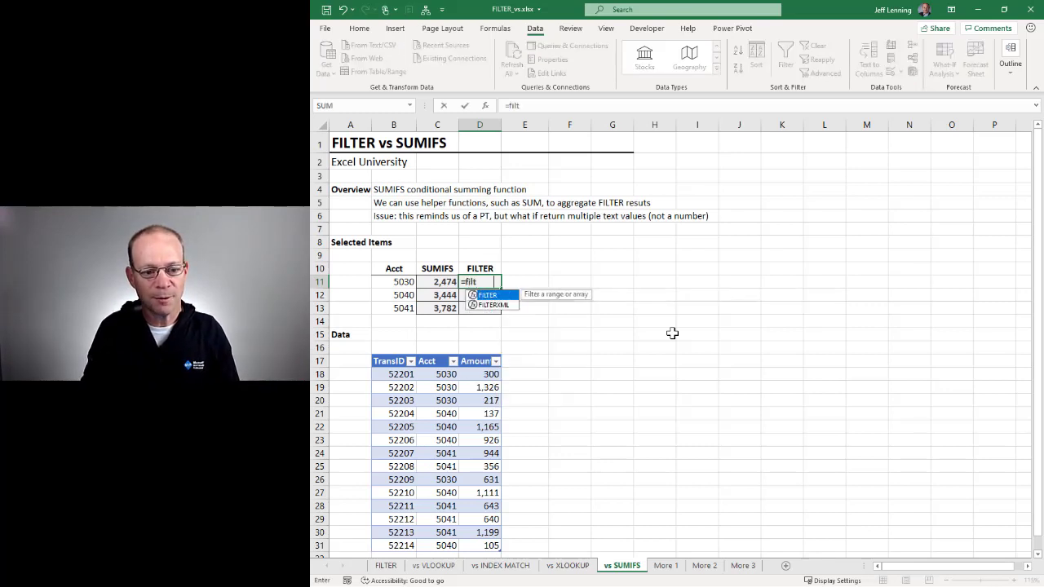
key(Tab)
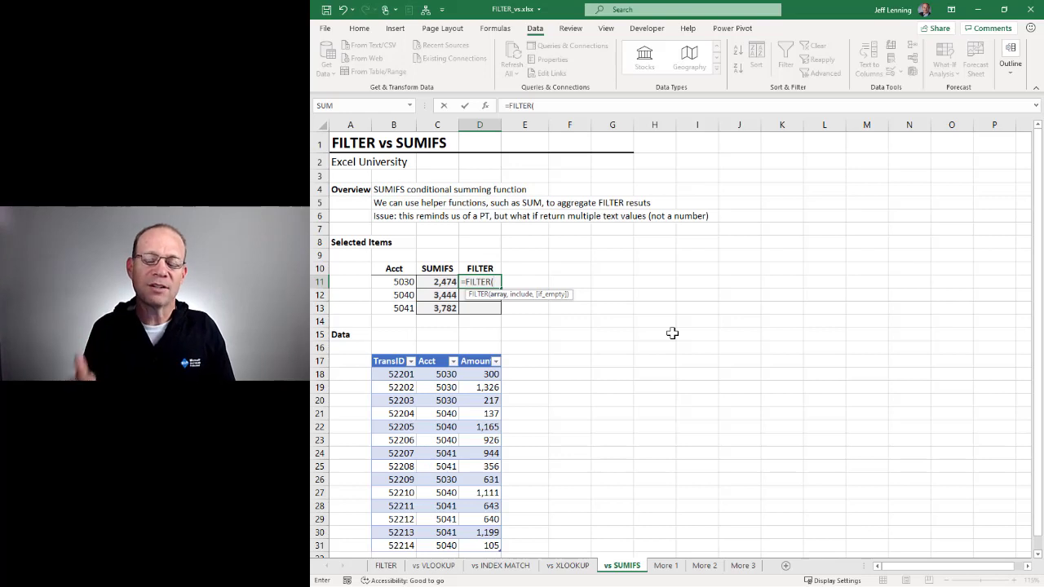
click(477, 352)
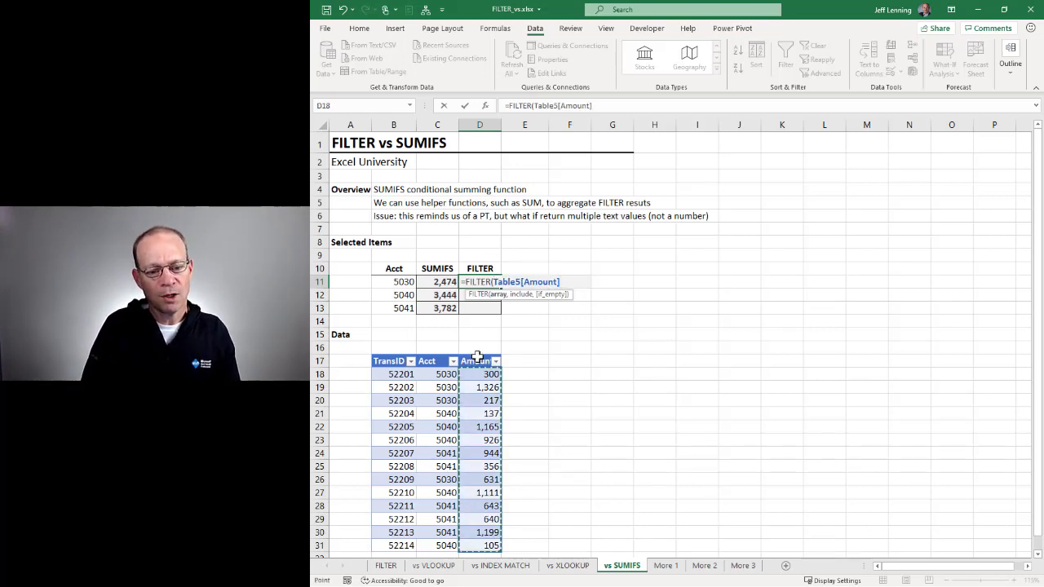
text(,)
click(448, 352)
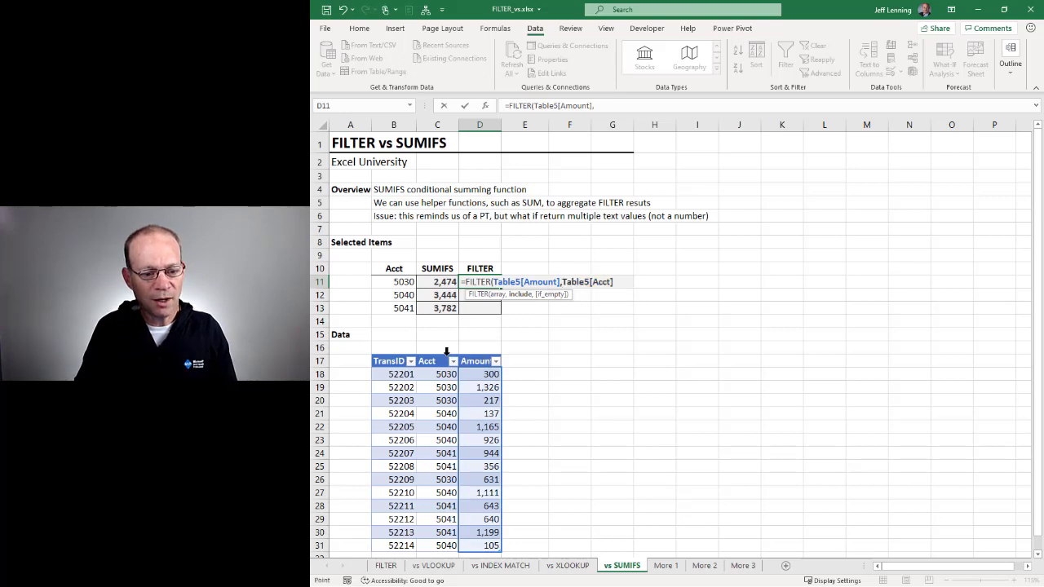
text(=)
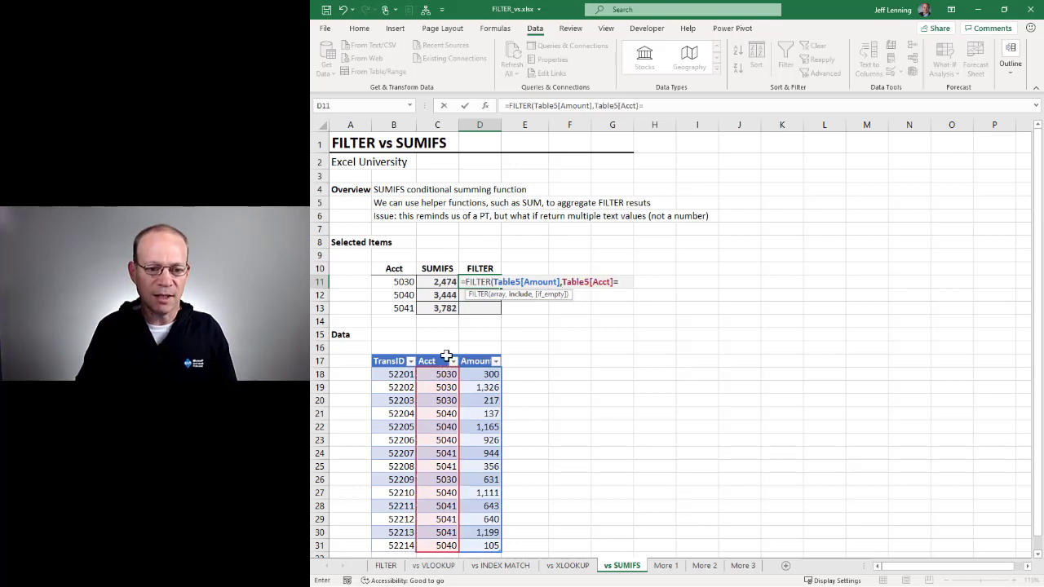
click(398, 281)
text())
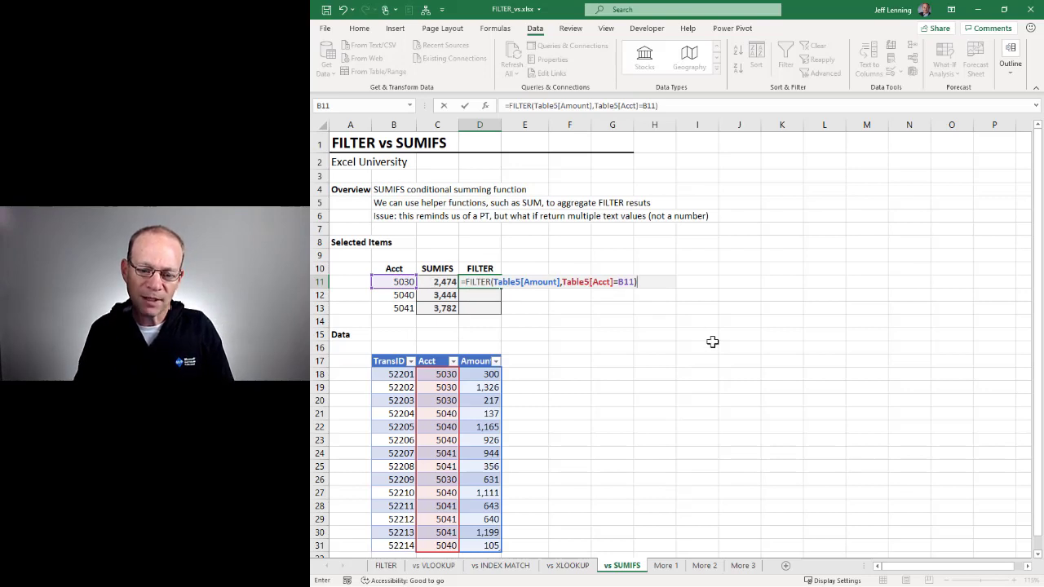
key(Return)
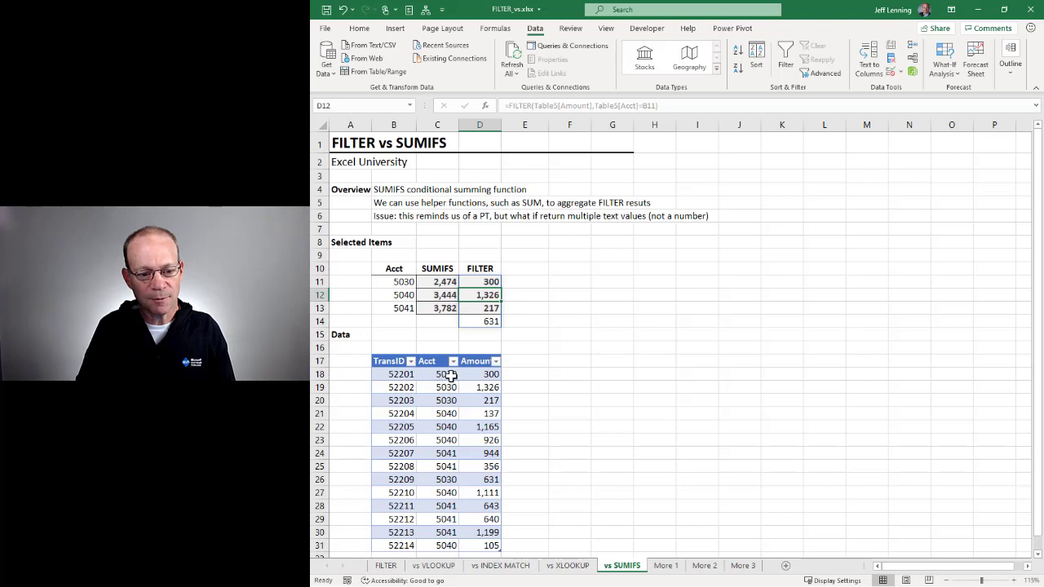
Compare the amounts returned by FILTER with the account 5030 rows in the data table.
click(488, 388)
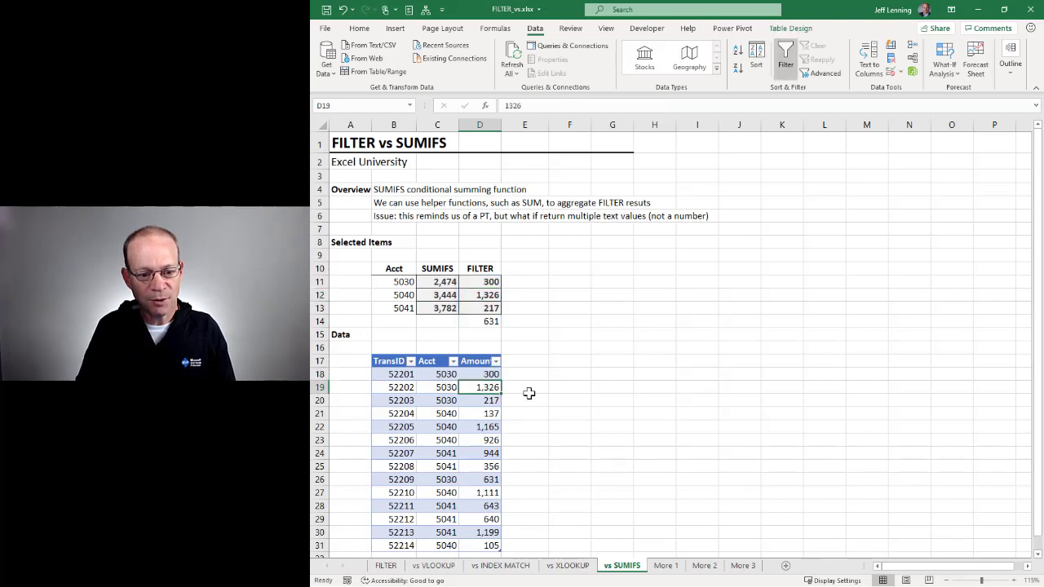
click(485, 400)
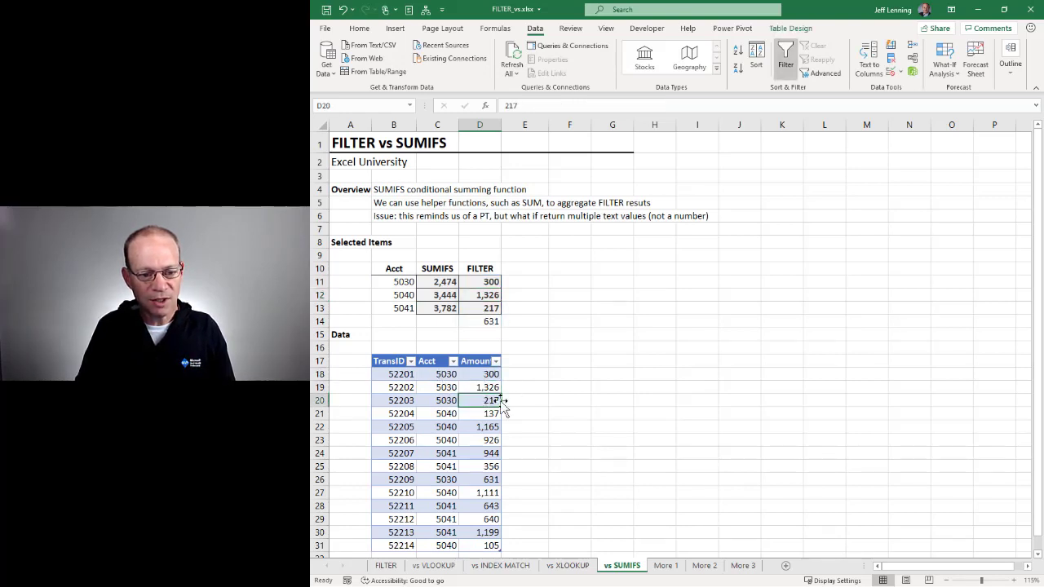
click(483, 480)
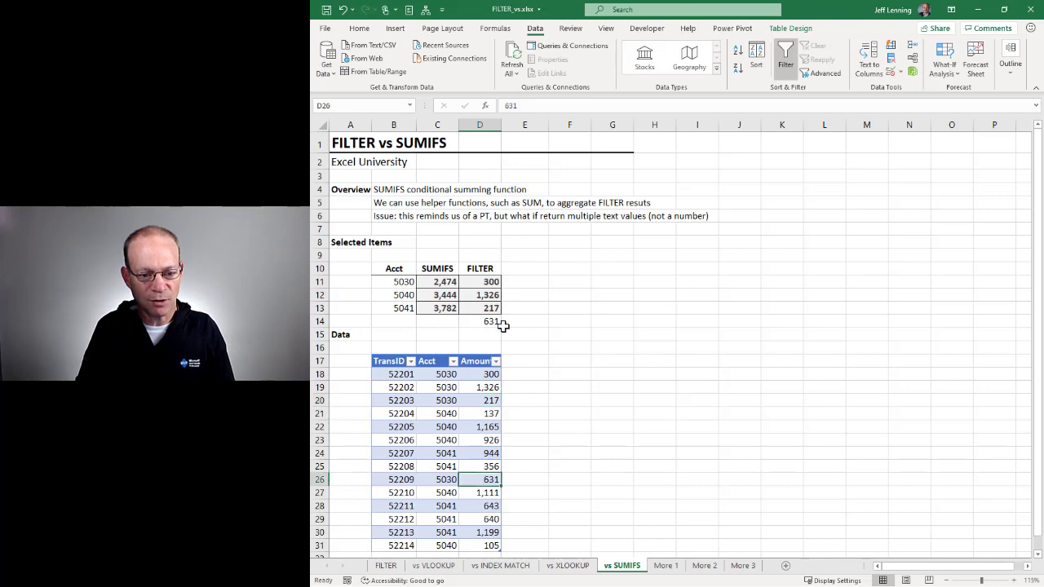
Wrap the D11 formula in SUM so it reads =SUM(FILTER(Table5[Amount],Table5[Acct]=B11)).
click(488, 279)
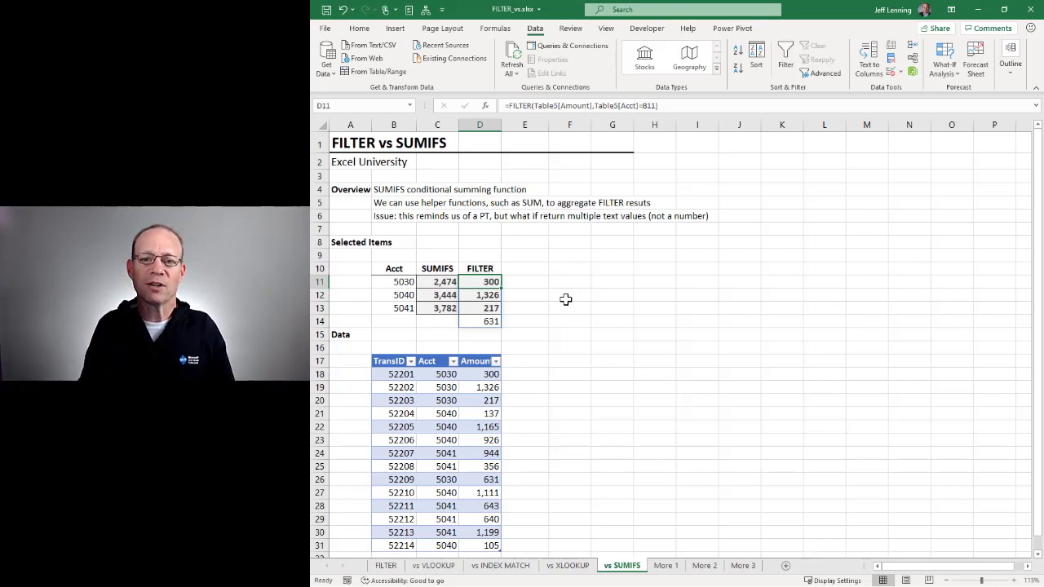
key(F2)
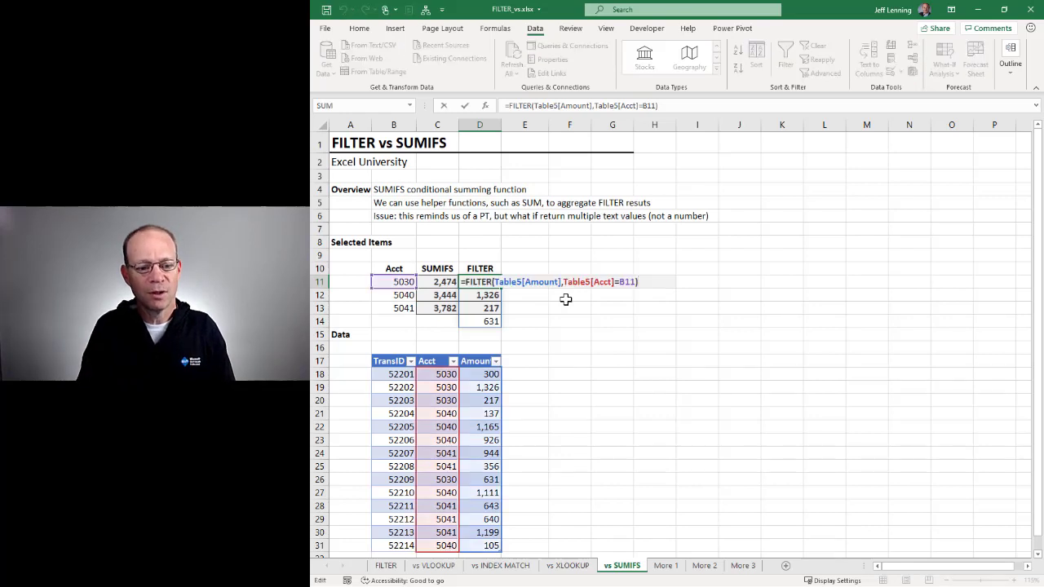
text(SUM()
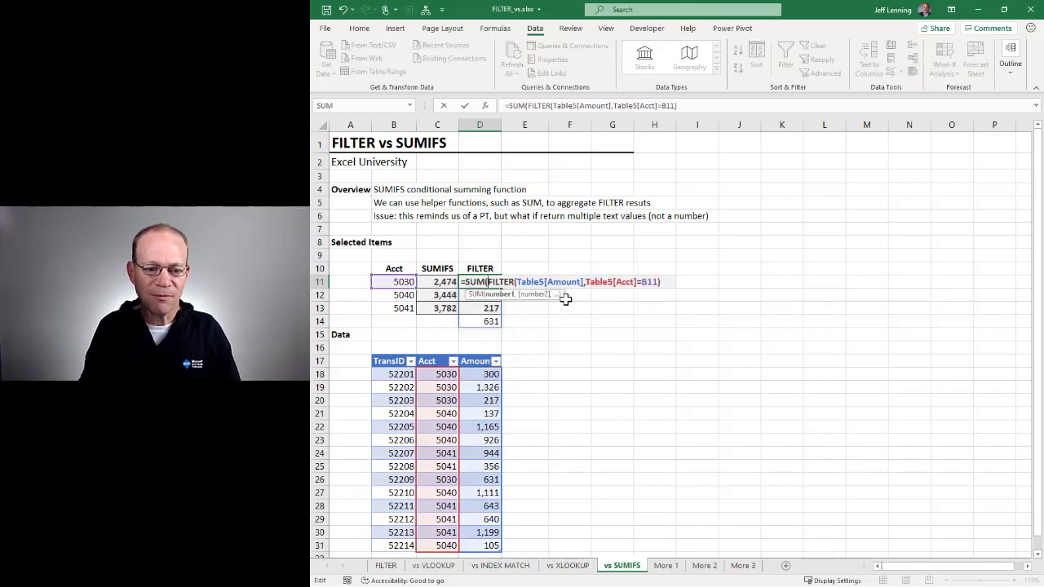
text())
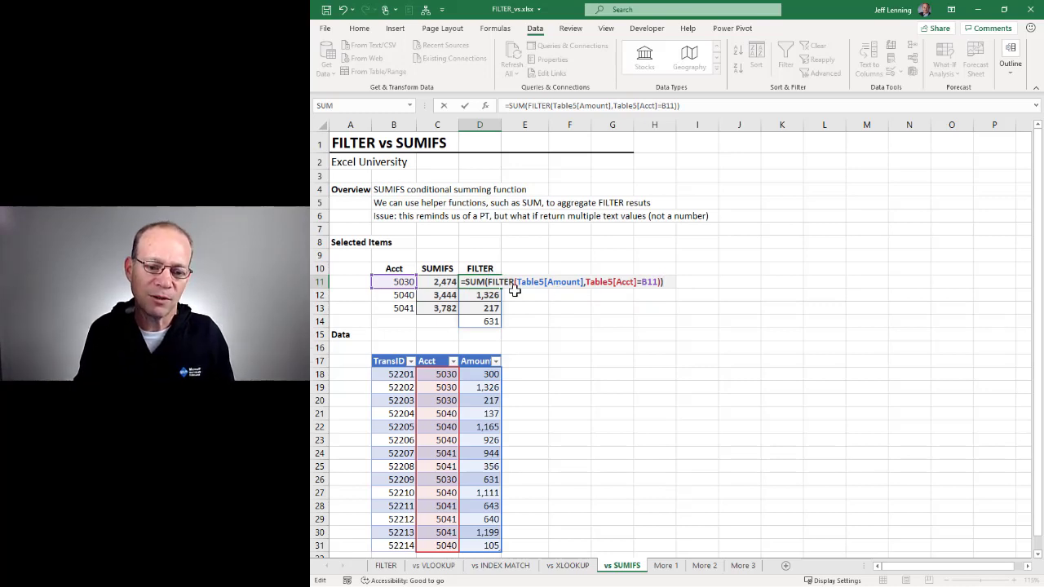
drag(489, 281, 660, 281)
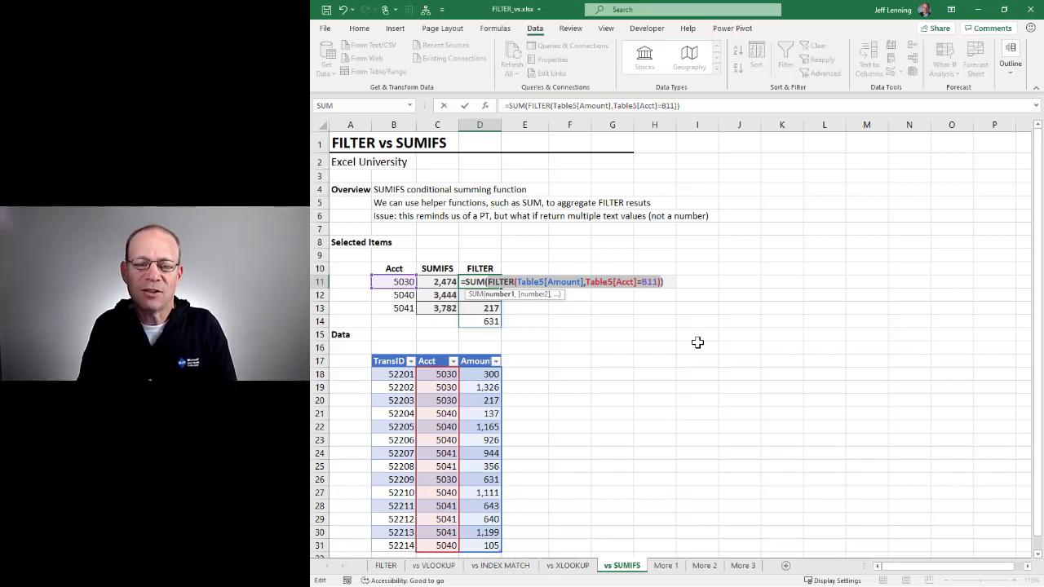
click(484, 282)
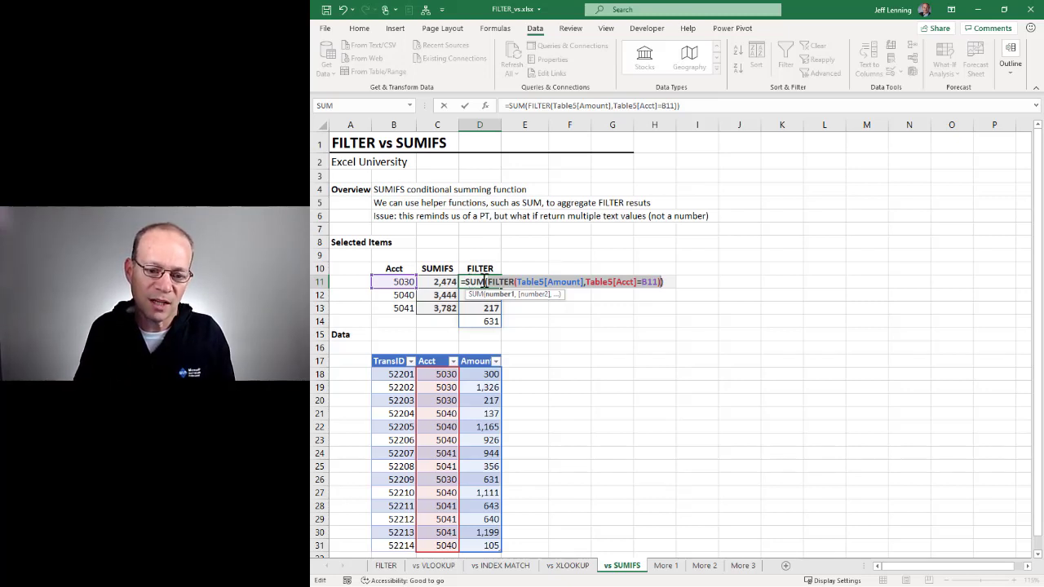
click(671, 284)
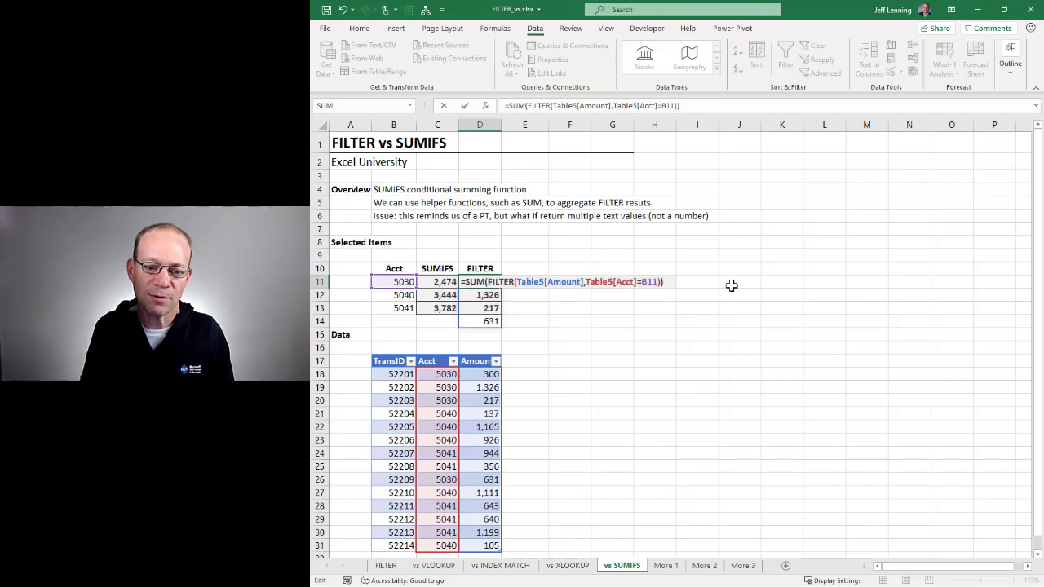
key(Return)
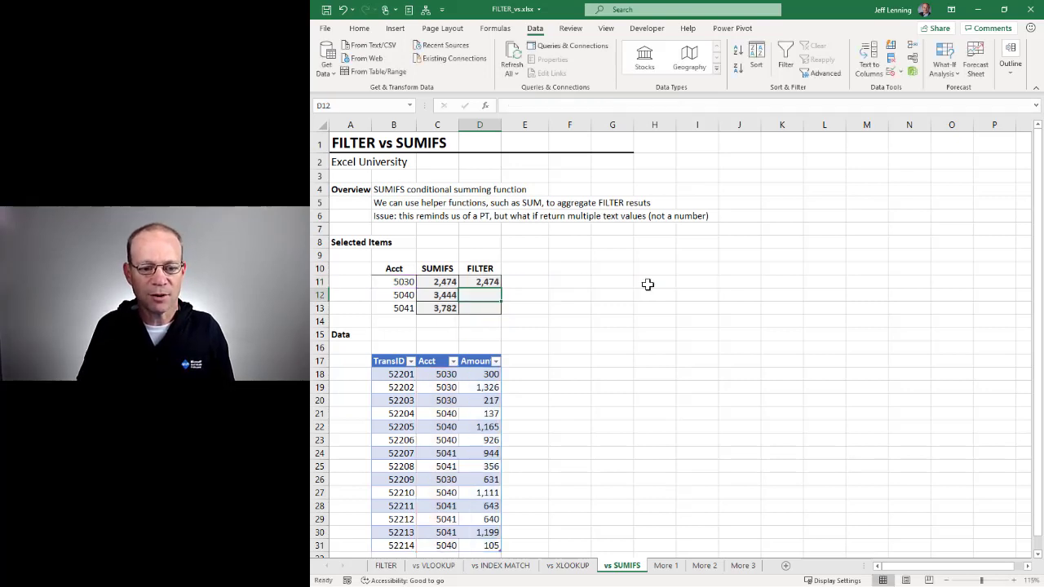
Fill the SUM and FILTER formula from D11 down to D13, and select the Acct and SUMIFS block B10:C13.
click(489, 283)
drag(500, 287, 498, 308)
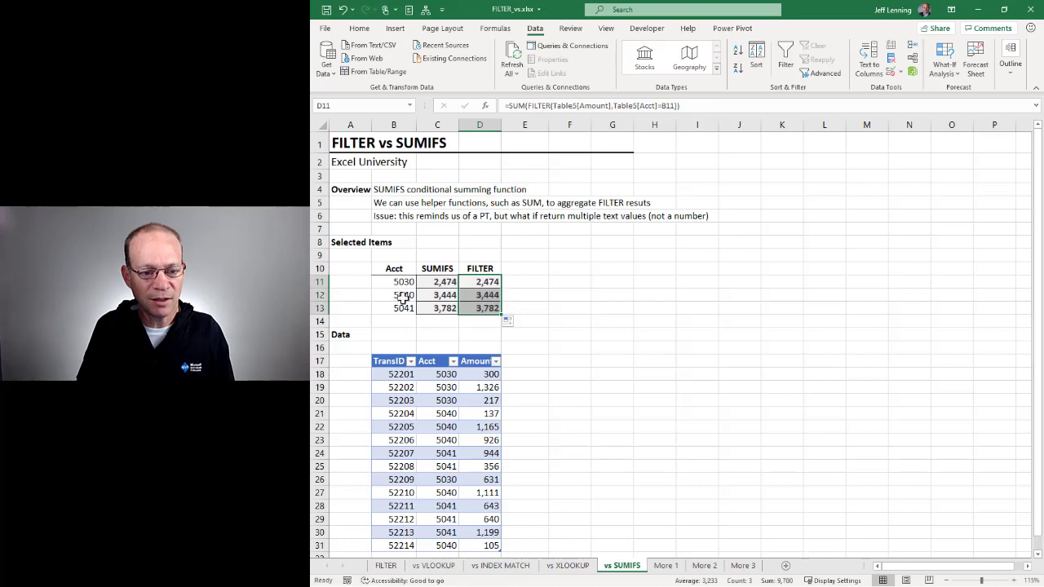
click(554, 297)
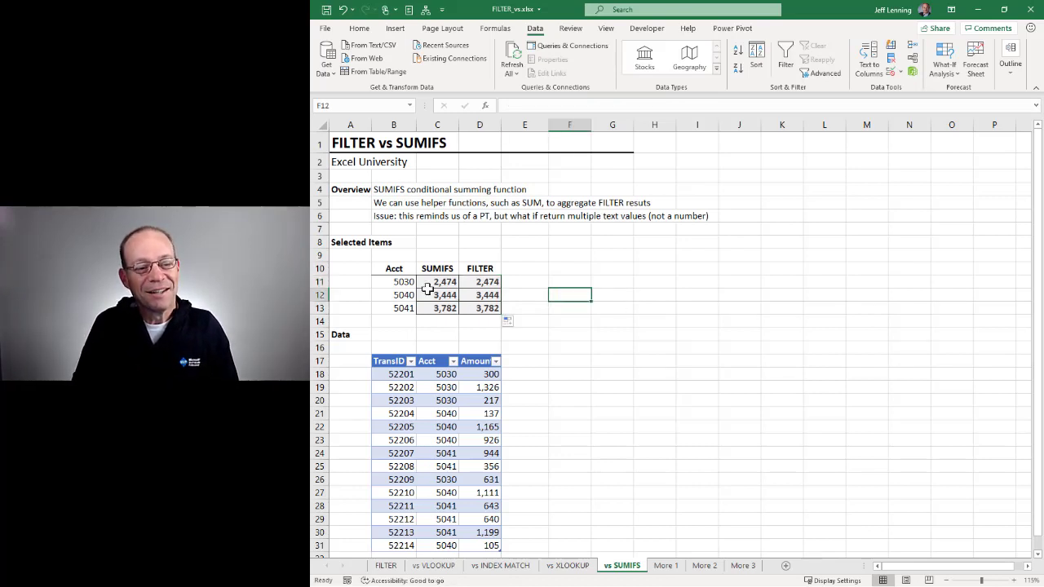
drag(398, 274, 478, 318)
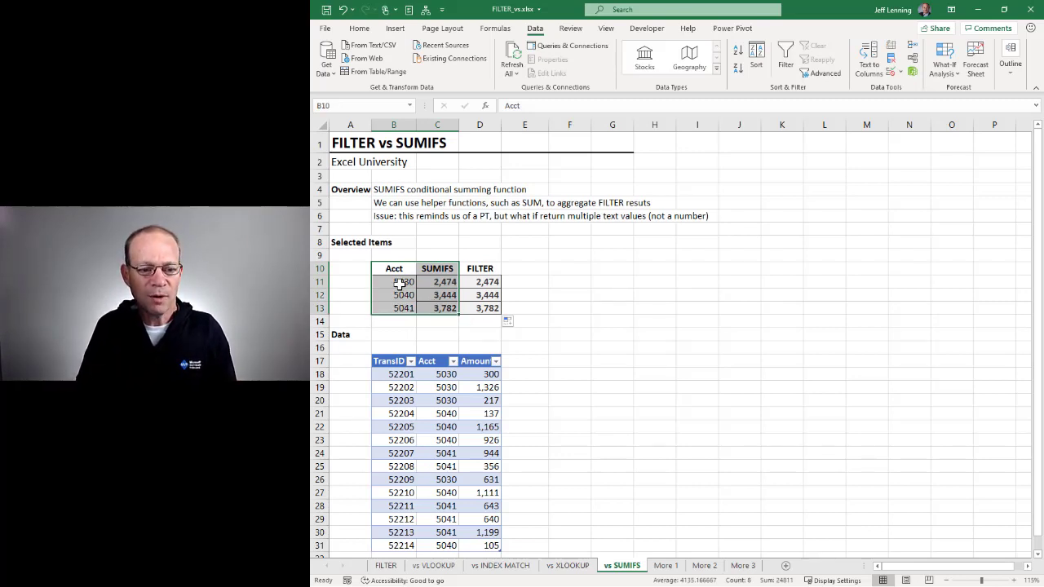
Compare the account numbers in B11:B13 with the first data table amounts and the SUMIFS results in C11:C13.
drag(397, 279, 399, 306)
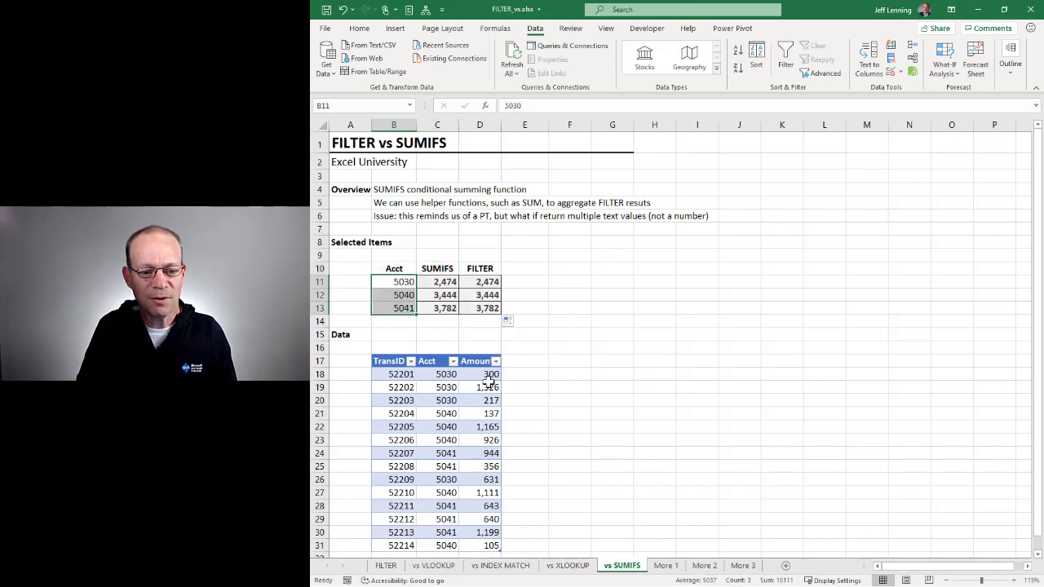
drag(481, 376, 484, 402)
drag(440, 282, 431, 313)
click(432, 282)
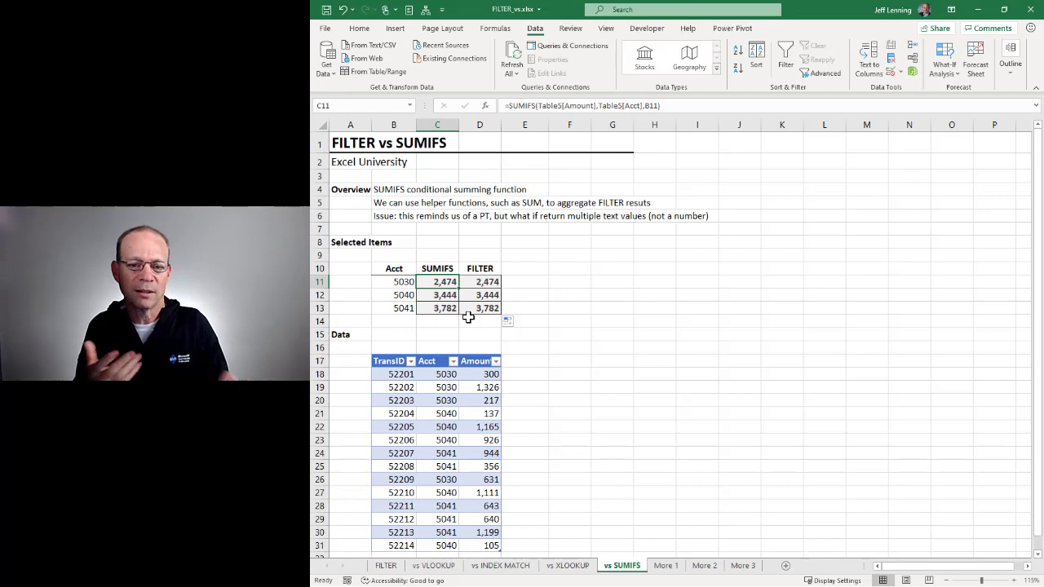
Open the More 1 sheet and examine the X100 rows in the Item column and the Customer column values.
click(667, 566)
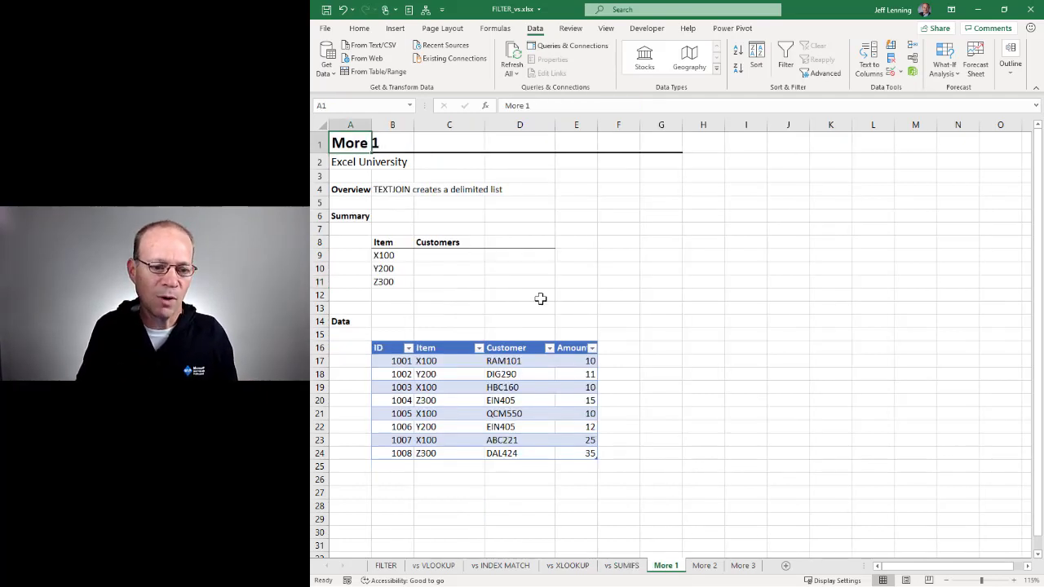
click(436, 255)
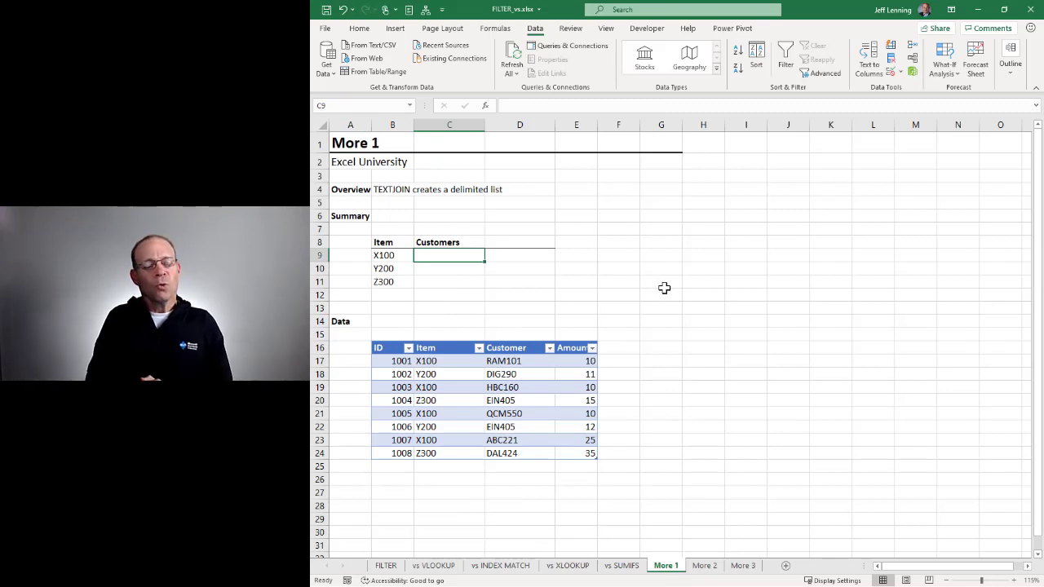
click(449, 362)
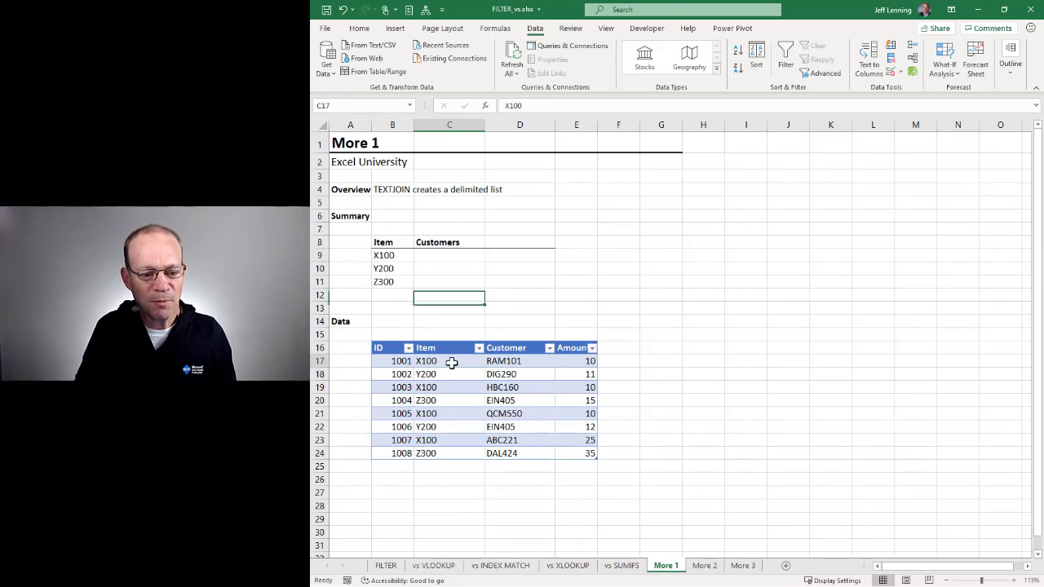
click(444, 389)
click(438, 413)
click(443, 439)
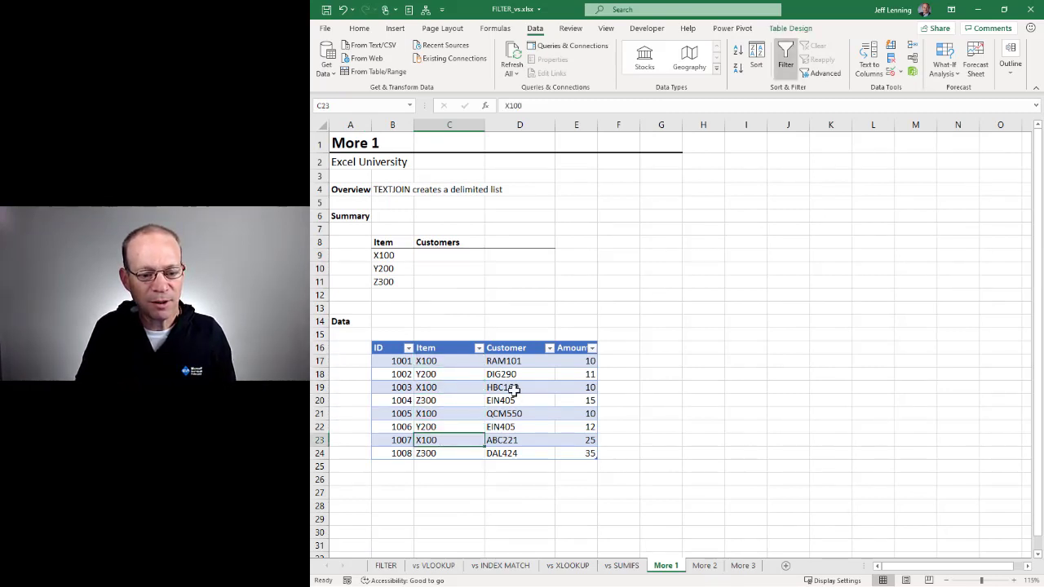
click(520, 360)
drag(519, 360, 522, 451)
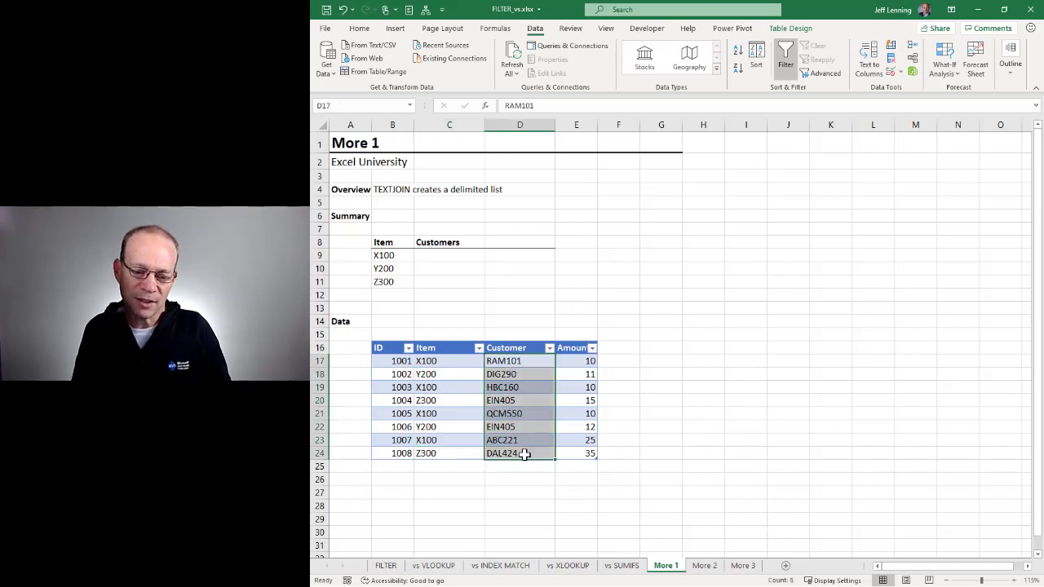
Enter =FILTER(Table6[Customer],Table6[Item]=B9) in C9 to return every customer for the item in B9.
click(455, 258)
text(=)
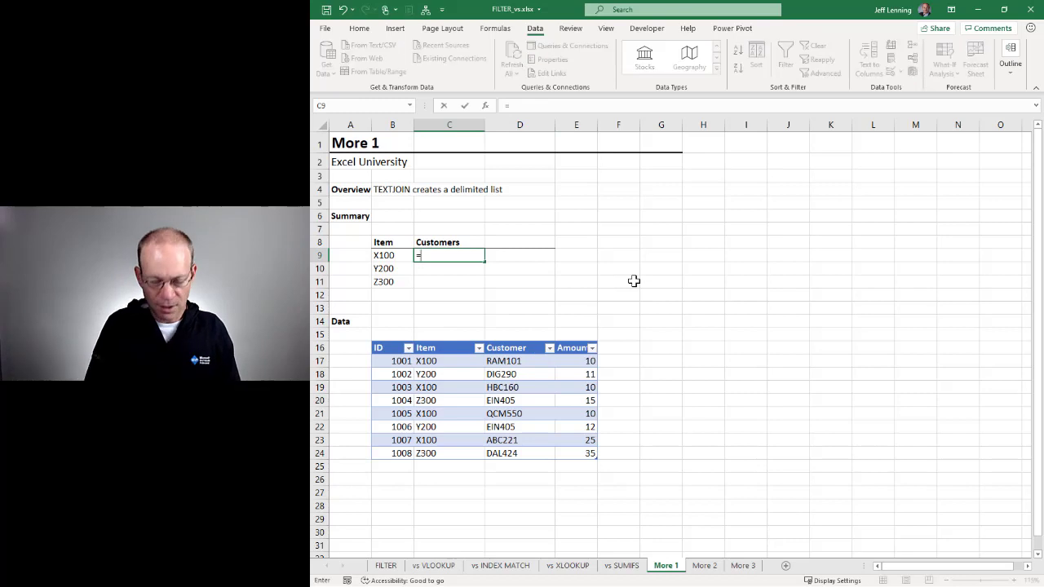
text(fil)
key(Tab)
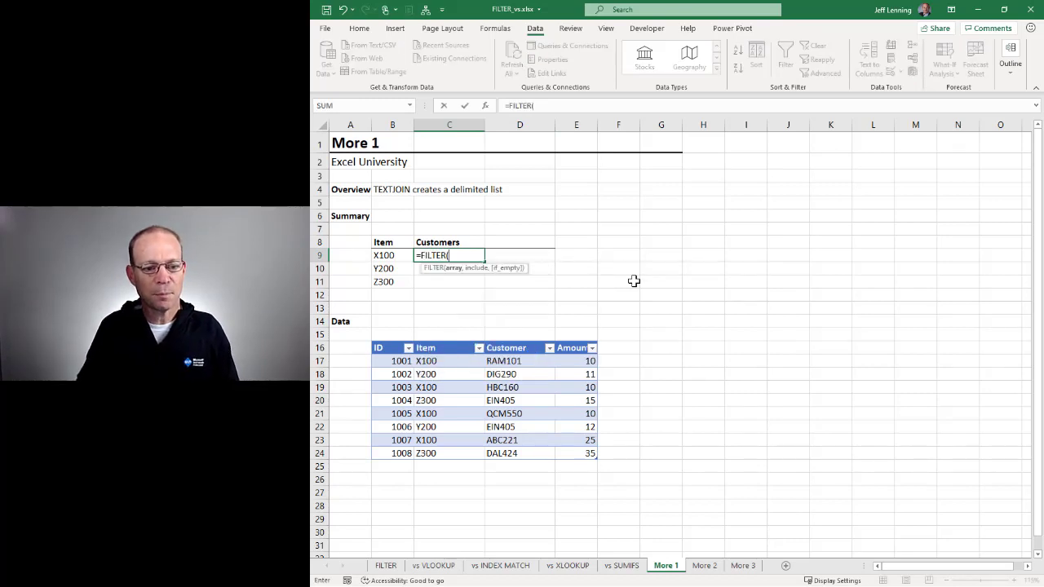
drag(513, 361, 510, 447)
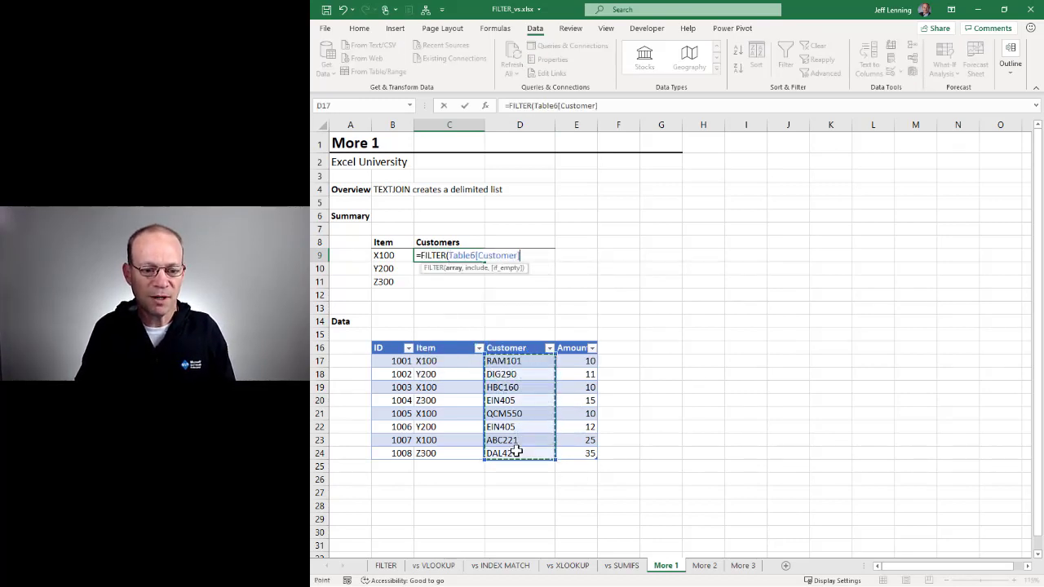
text(,)
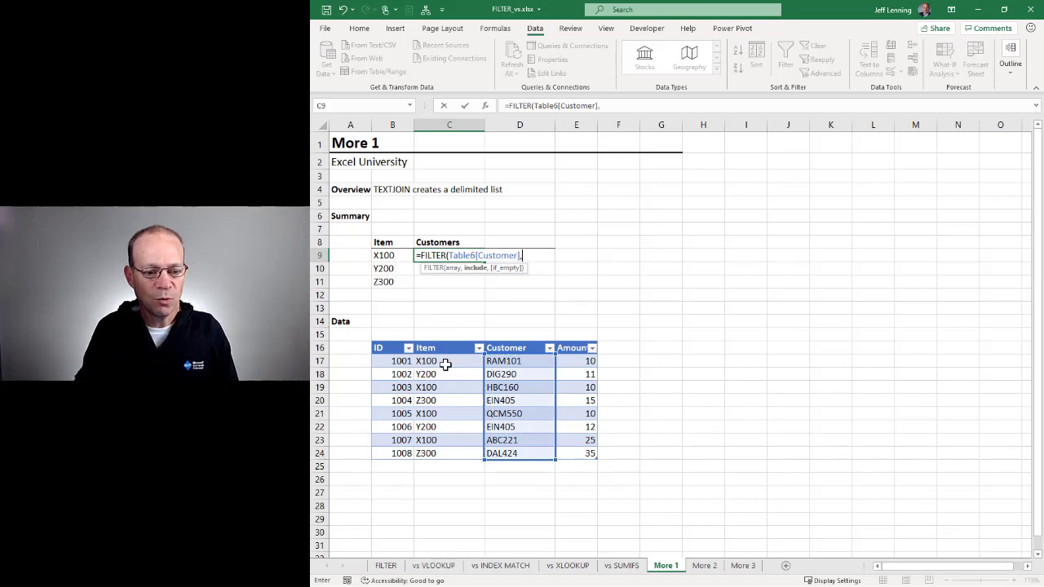
drag(445, 362, 454, 453)
text(=)
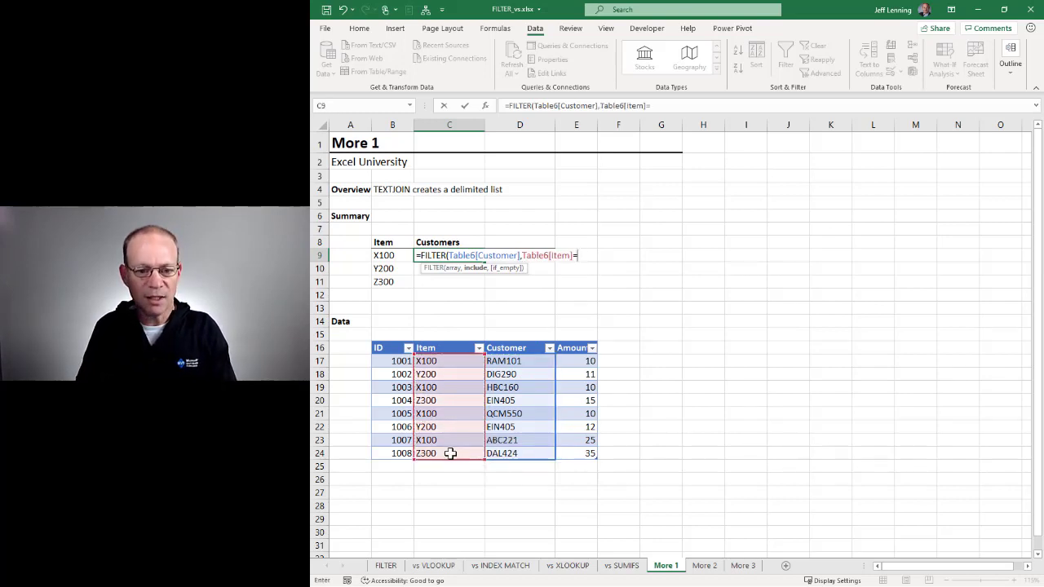
click(398, 255)
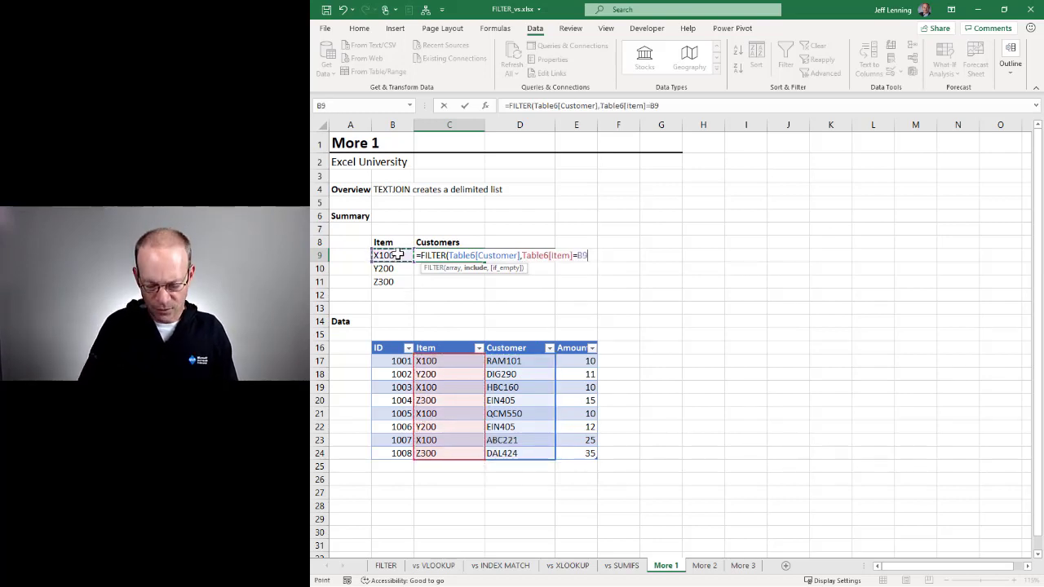
text())
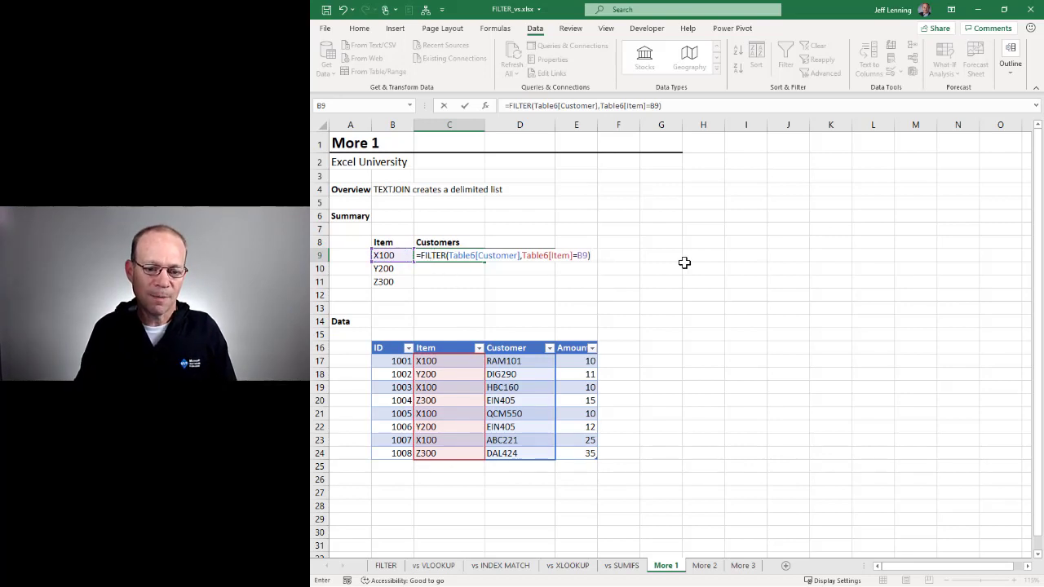
key(Return)
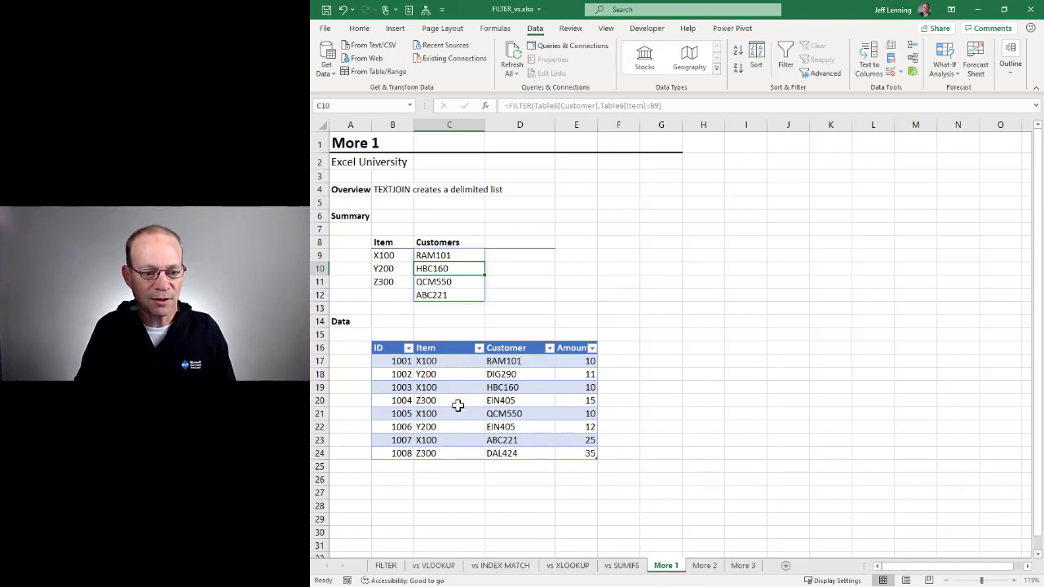
Put TEXTJOIN in front of the FILTER formula in C9, with ", " as delimiter and TRUE to ignore empty cells.
click(462, 255)
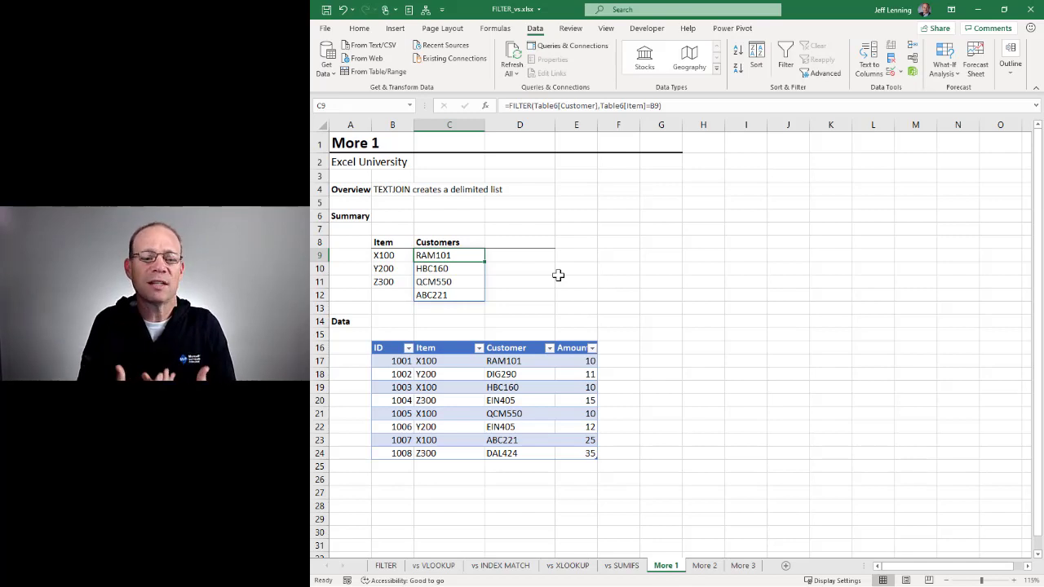
key(F2)
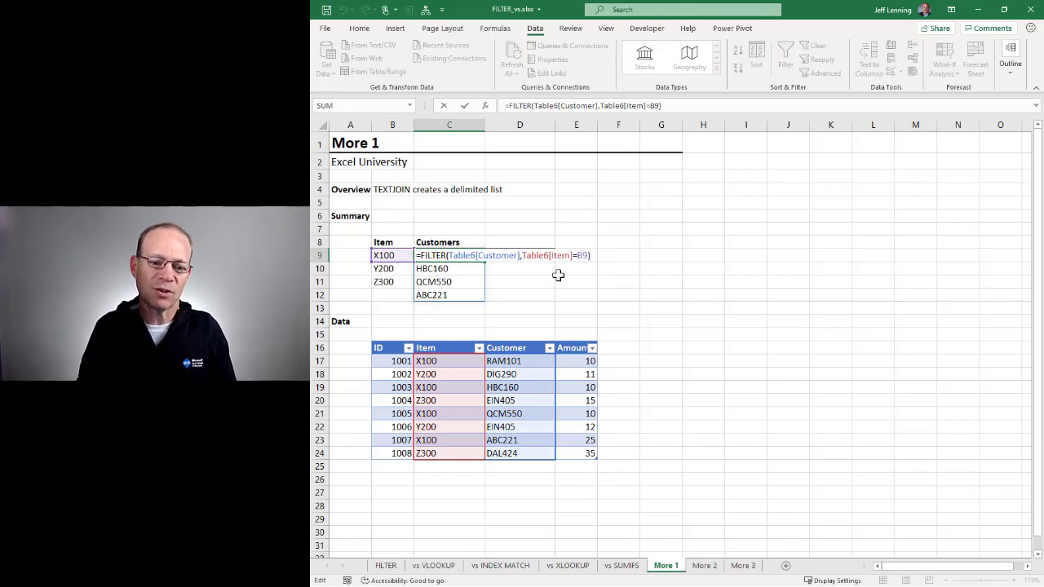
text(t)
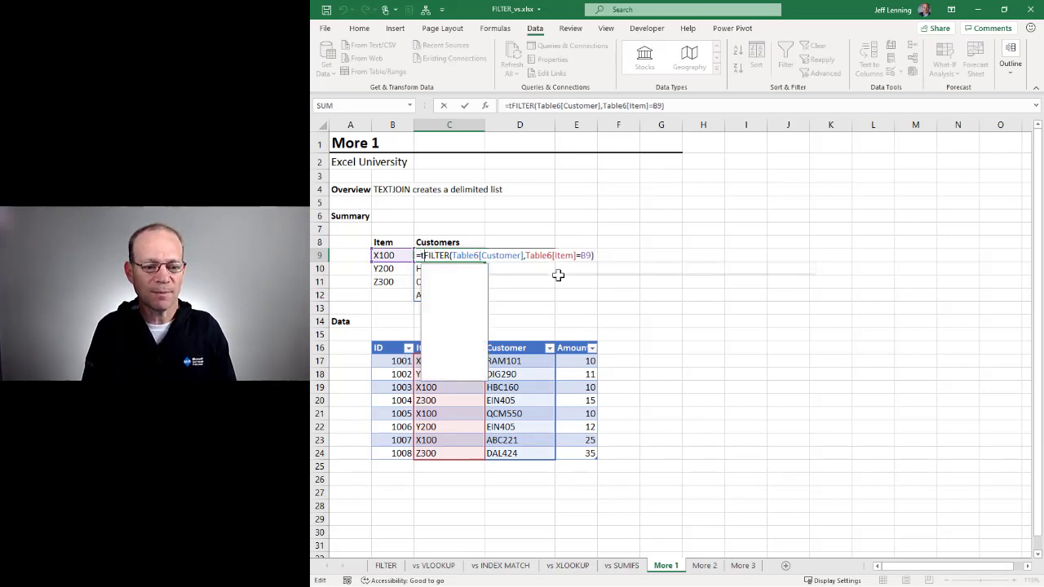
text(ext)
key(Down)
key(Tab)
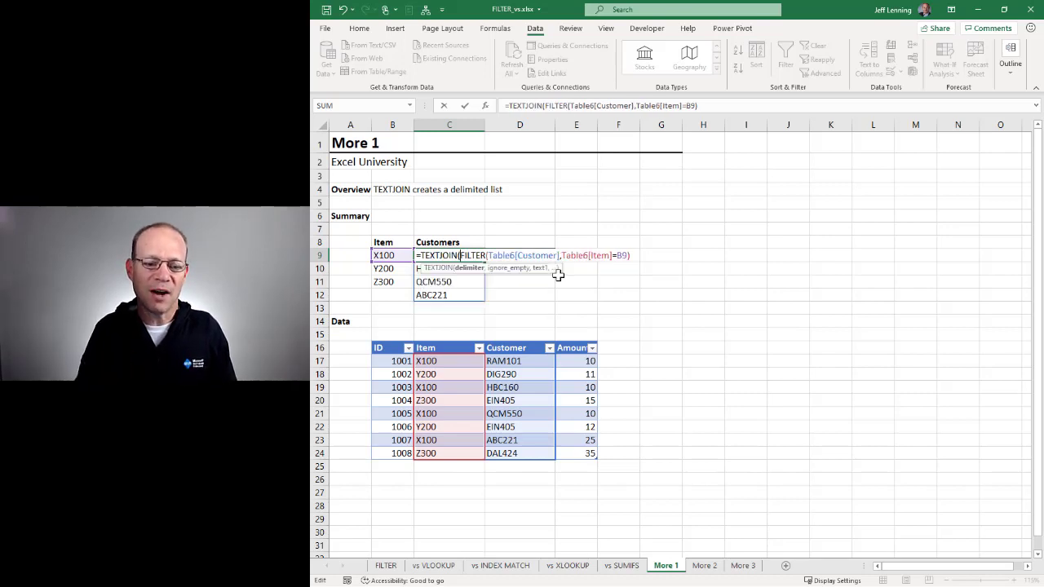
text(", )
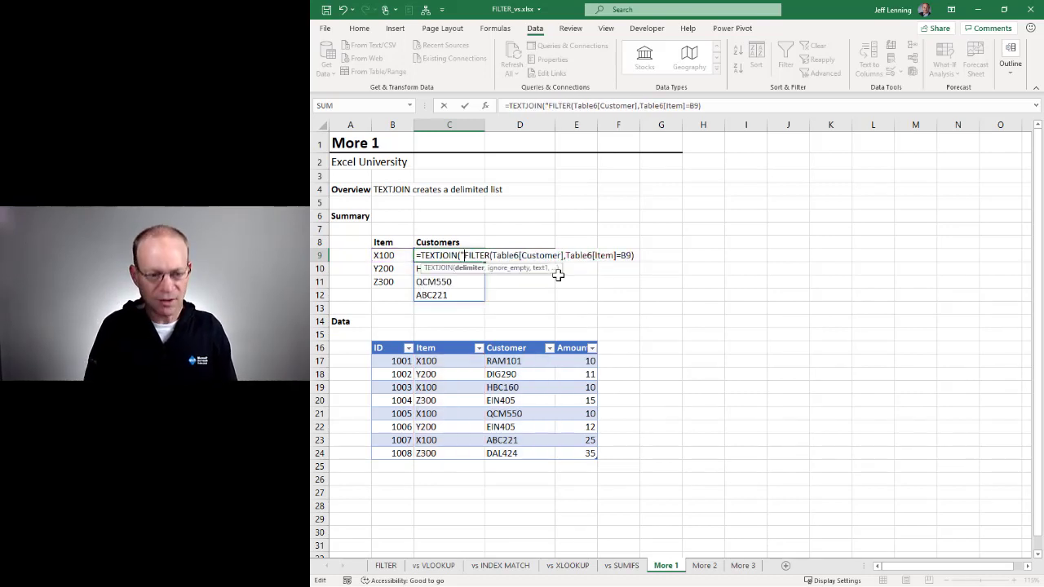
text(",)
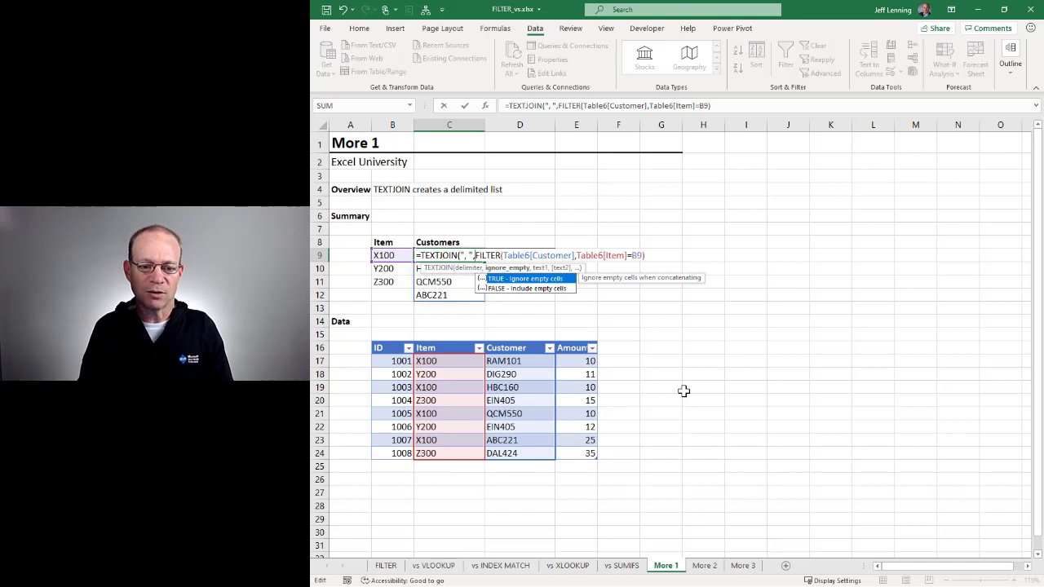
text(true,)
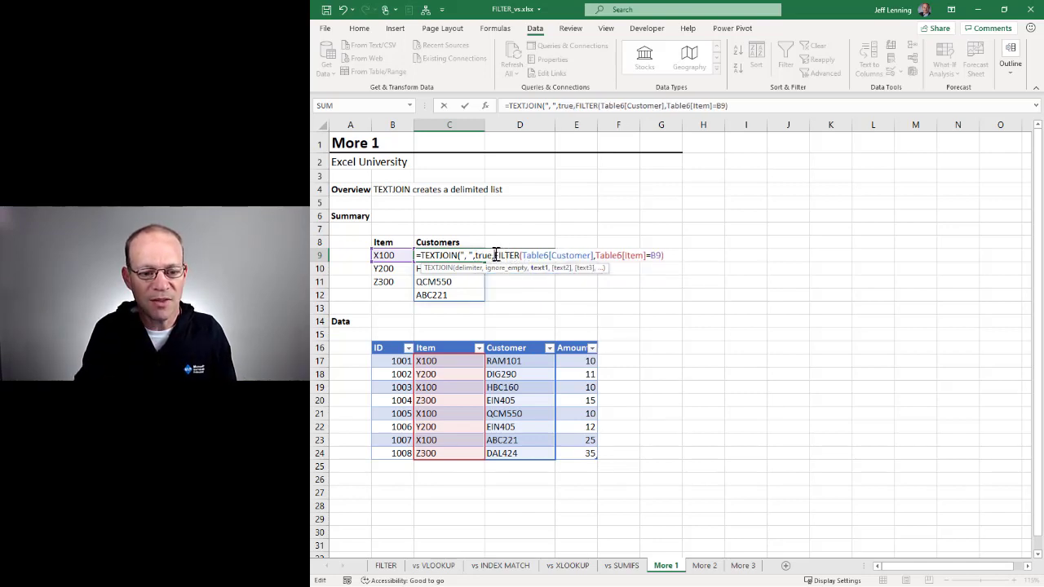
Review the FILTER and delimiter arguments in C9 and complete the formula as =TEXTJOIN(", ",TRUE,FILTER(Table6[Customer],Table6[Item]=B9)).
drag(493, 255, 663, 255)
click(665, 255)
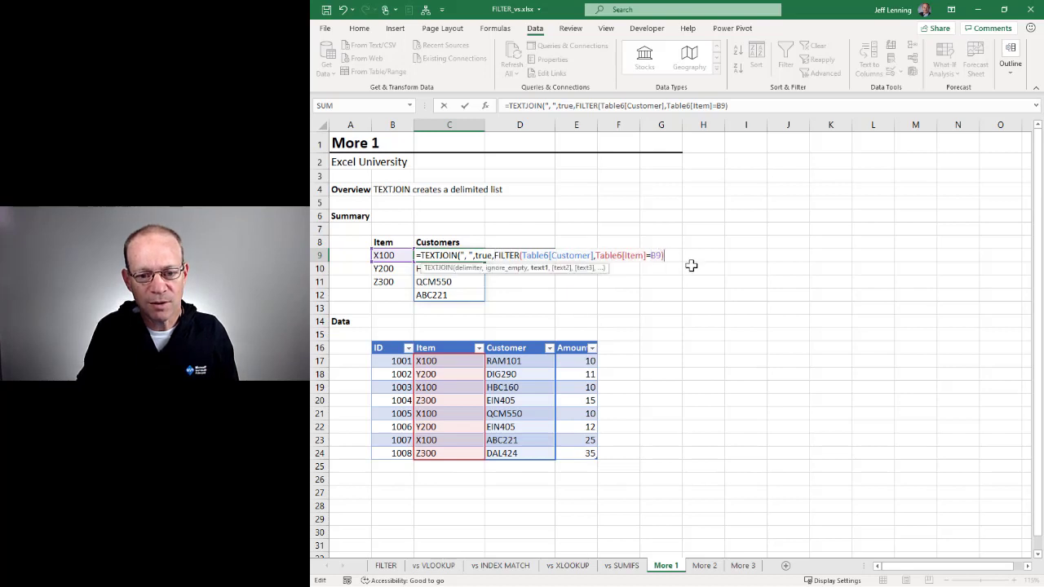
text())
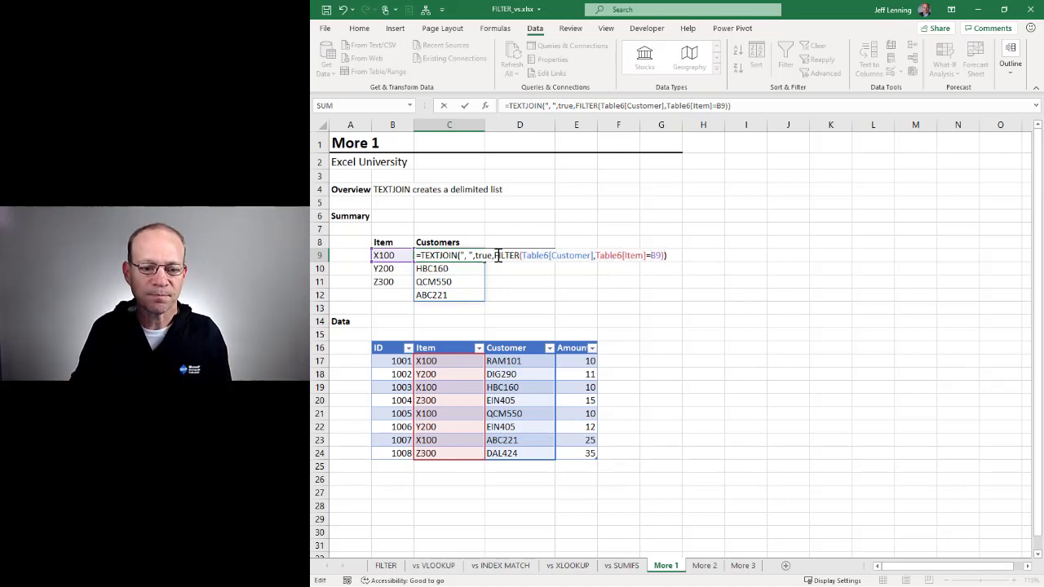
drag(494, 255, 663, 256)
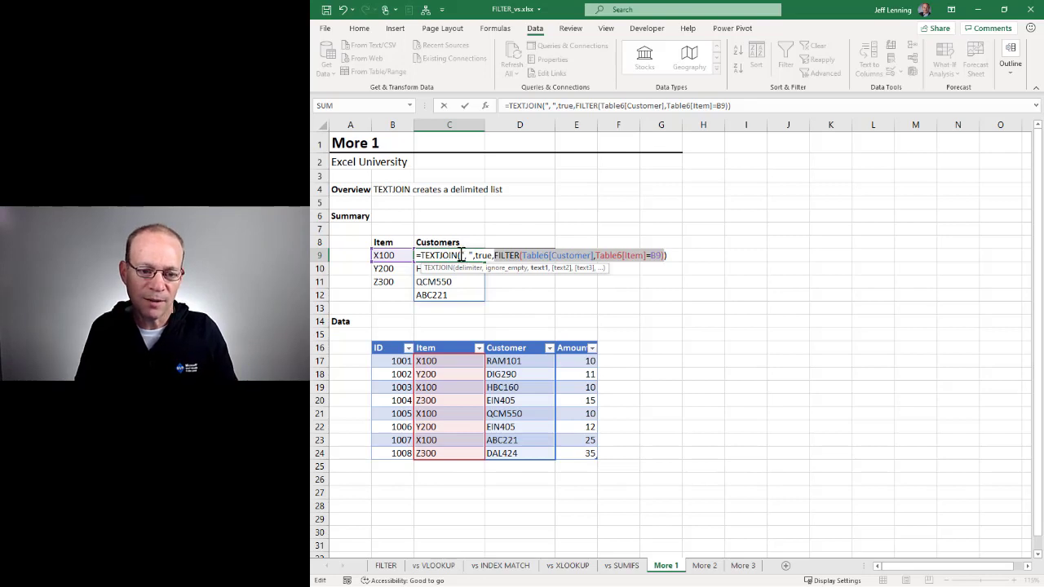
drag(460, 255, 473, 255)
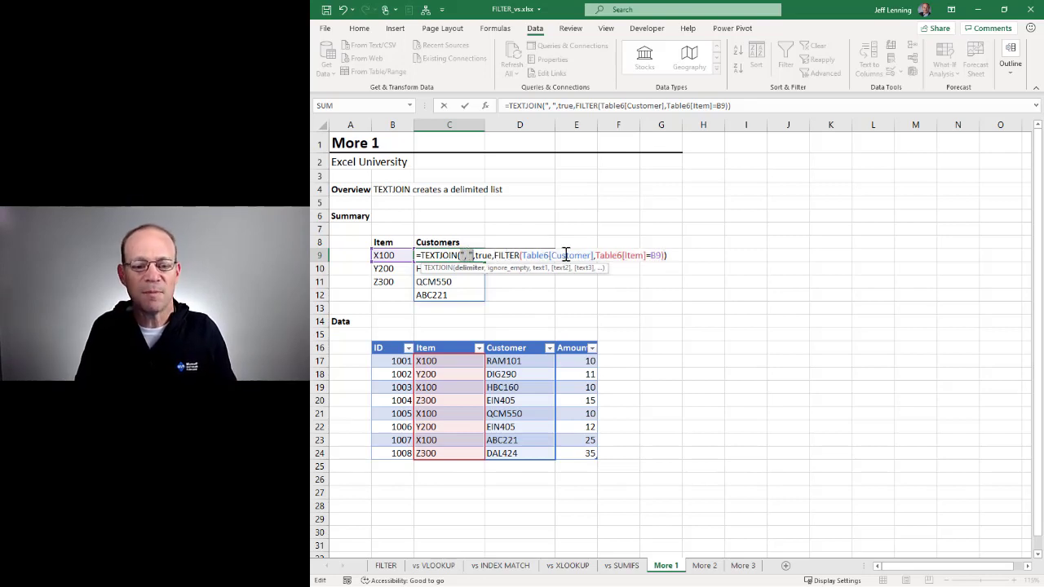
click(666, 255)
key(Return)
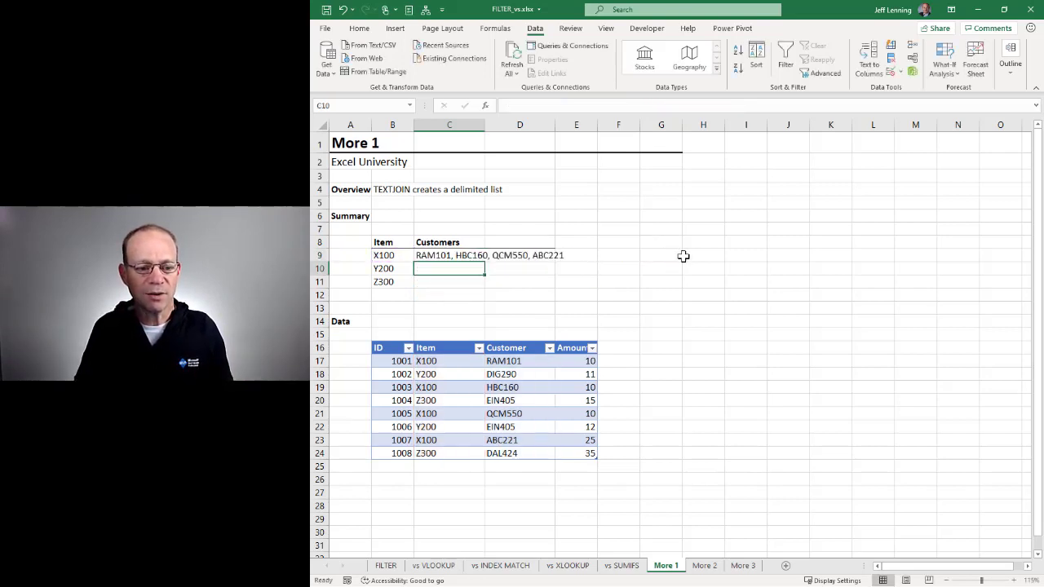
Fill the TEXTJOIN and FILTER formula from C9 down to C11 for the remaining items.
click(467, 258)
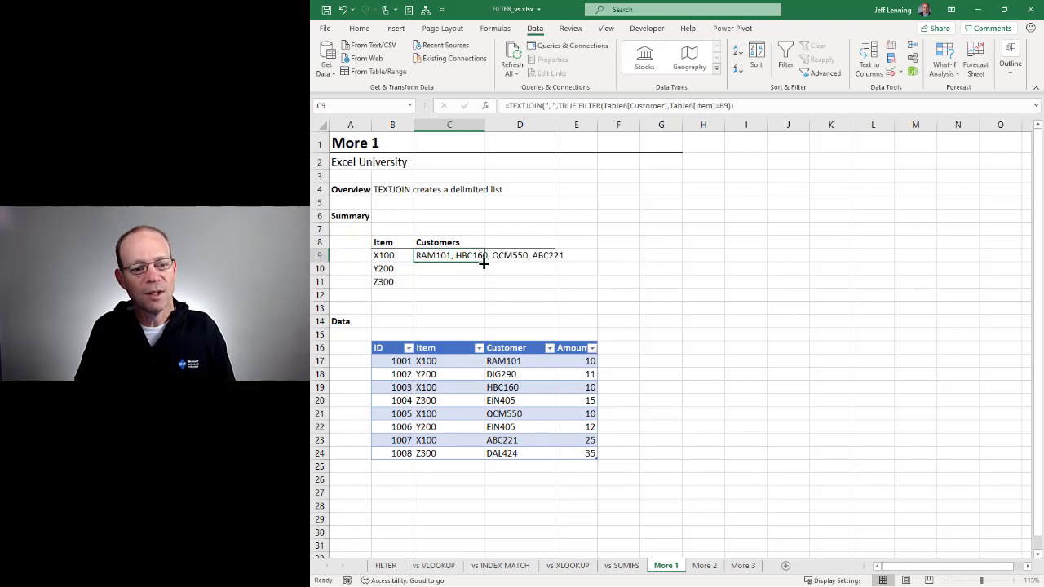
drag(485, 261, 486, 285)
click(572, 295)
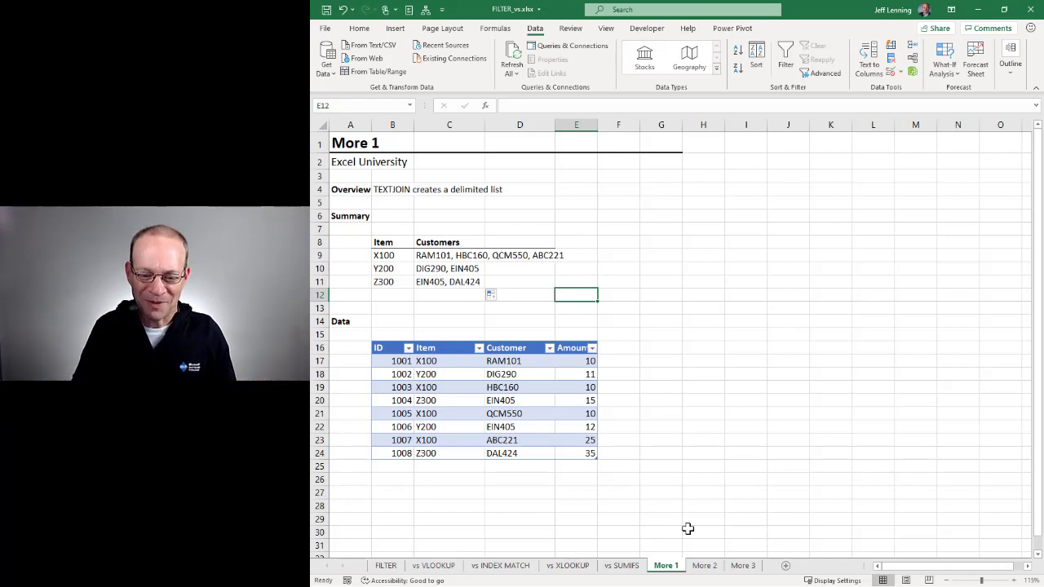
Open the More 2 sheet, examine the Dept and Acct criteria against the data table's Dept, Acct and Amount columns, and select D9.
click(705, 565)
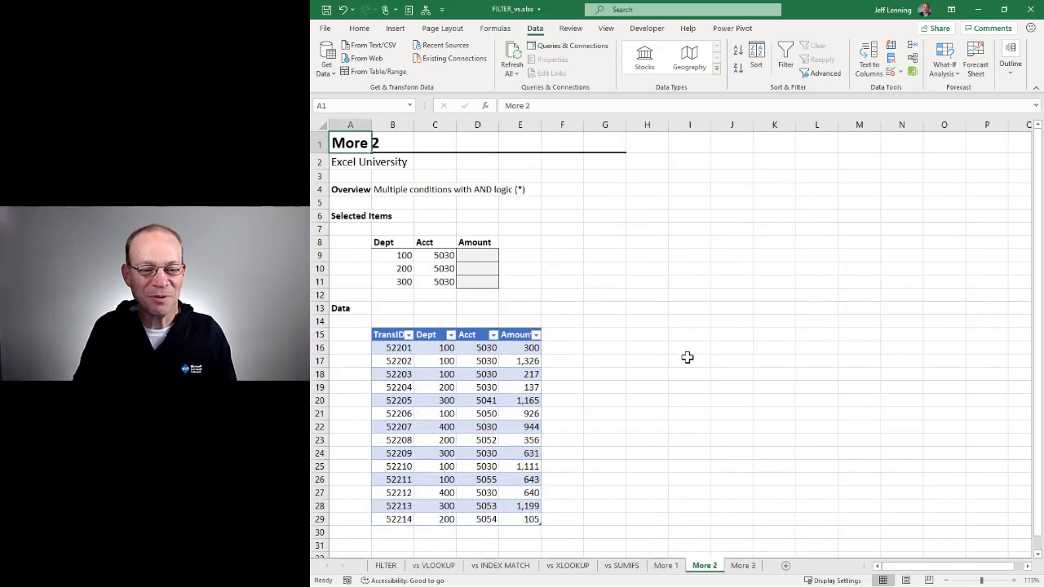
click(472, 258)
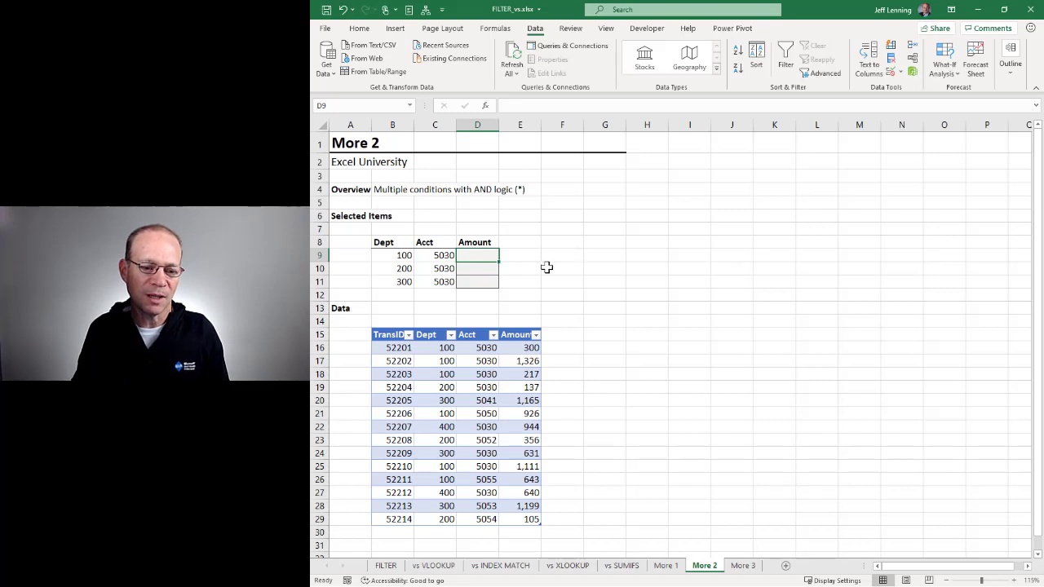
click(402, 256)
click(428, 255)
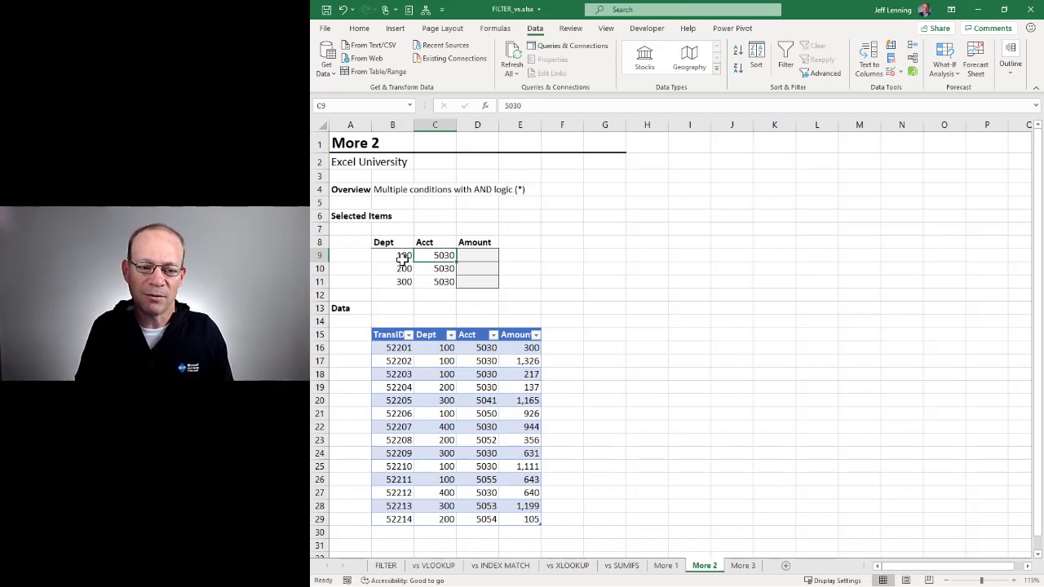
drag(402, 255, 432, 280)
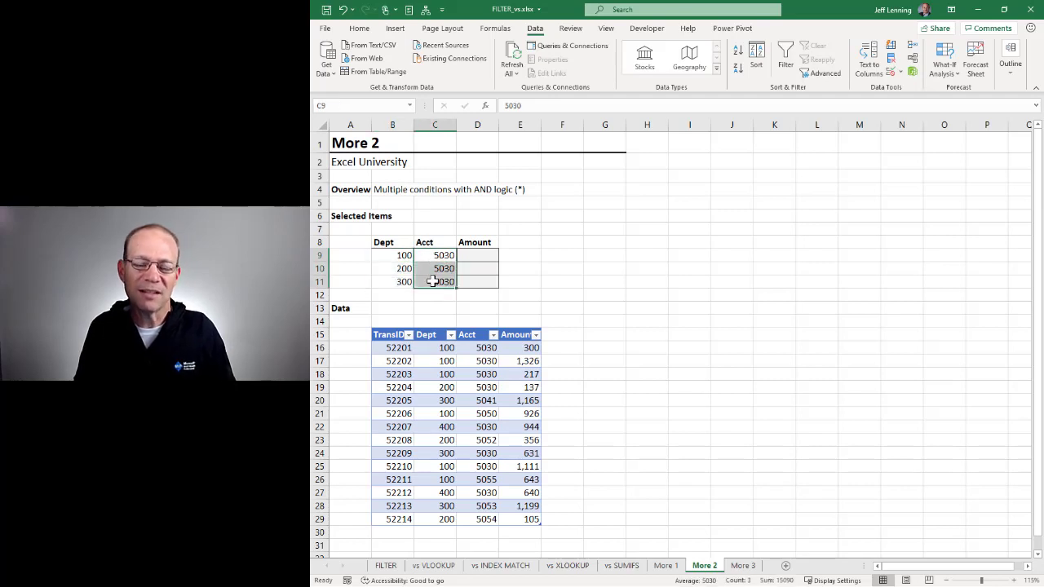
drag(441, 348, 444, 387)
drag(479, 348, 482, 400)
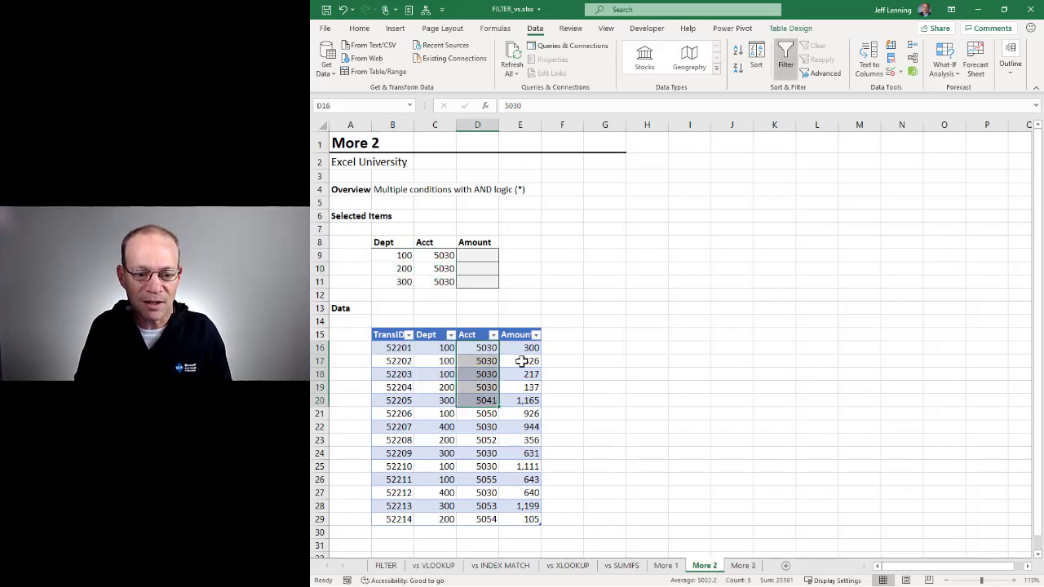
drag(522, 350, 525, 446)
click(473, 255)
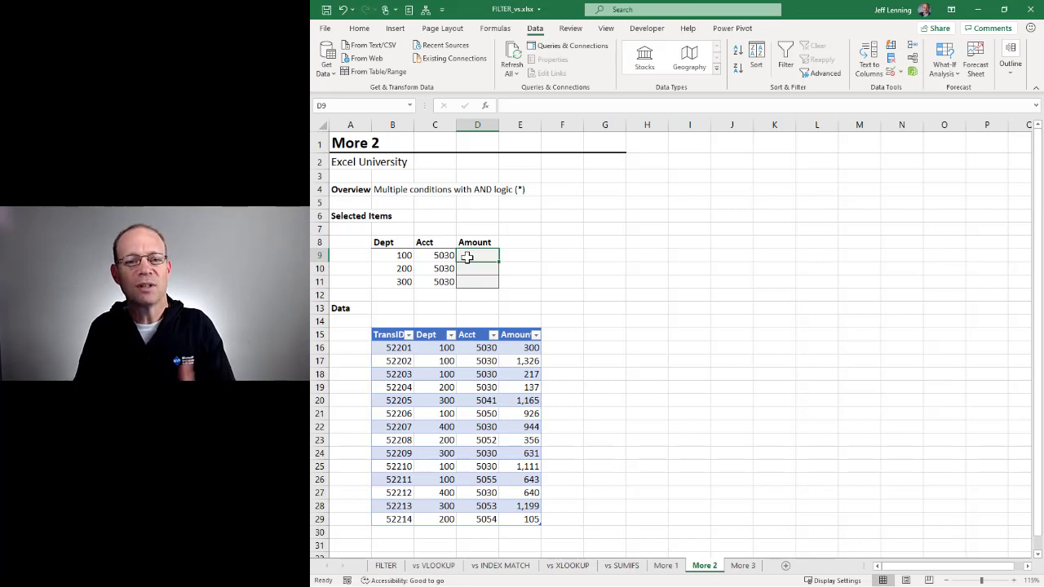
Examine the Dept and Acct criteria in B9:C11, the matching table columns and the Amount result cells D9:D11.
drag(408, 256, 429, 282)
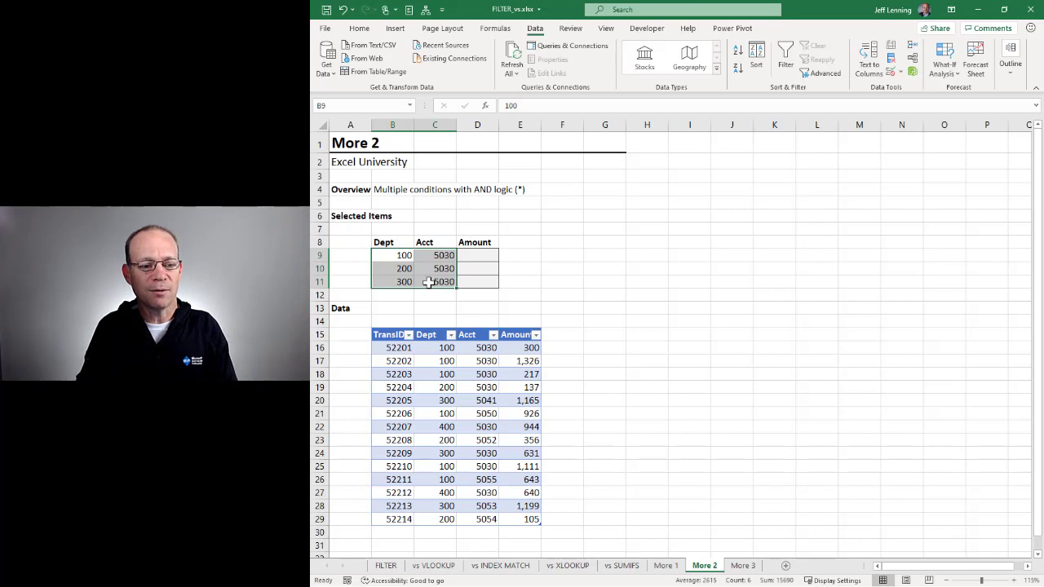
drag(393, 256, 411, 283)
click(446, 347)
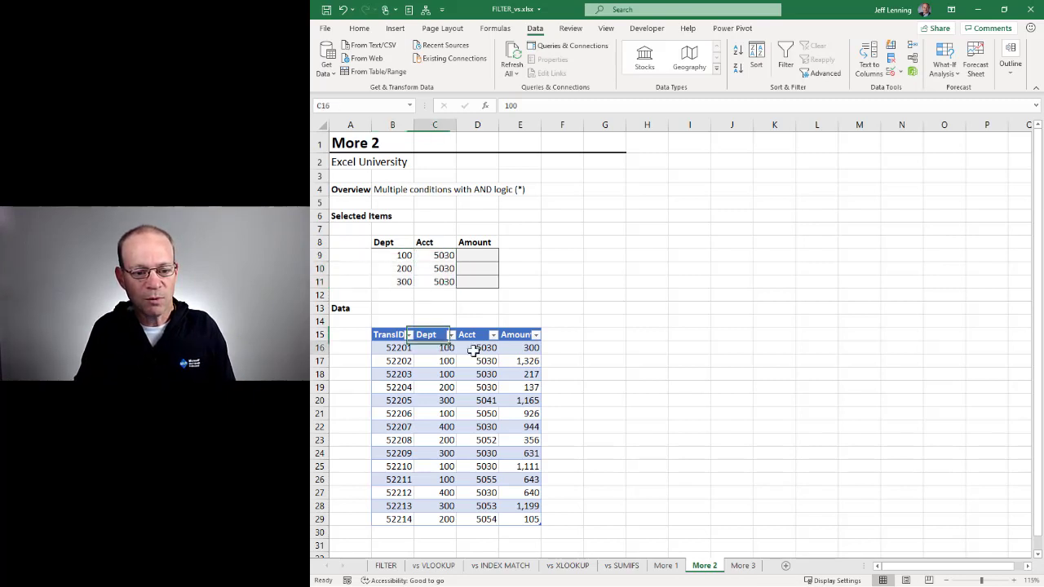
drag(472, 350, 478, 466)
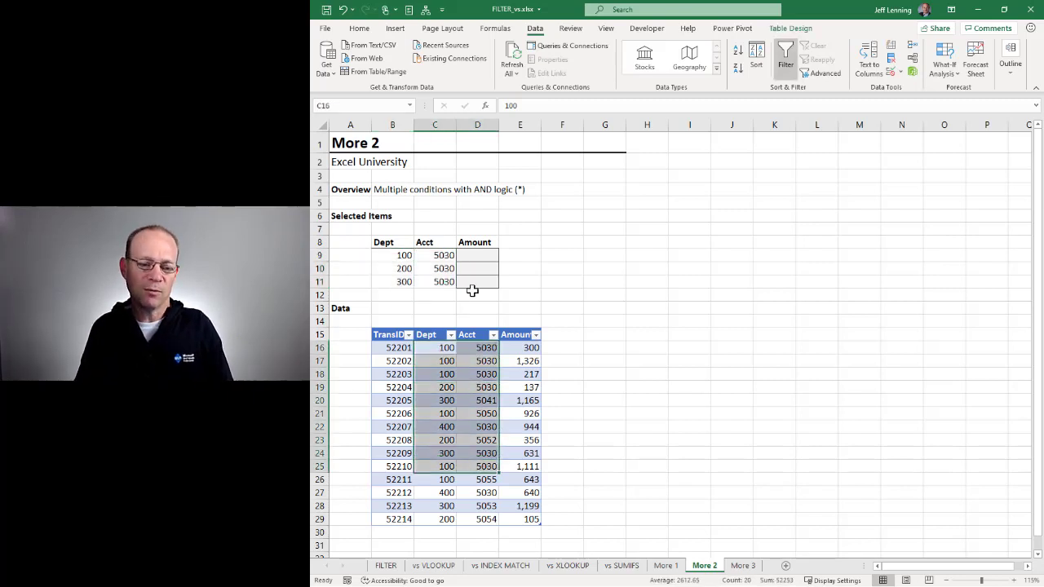
drag(477, 255, 478, 281)
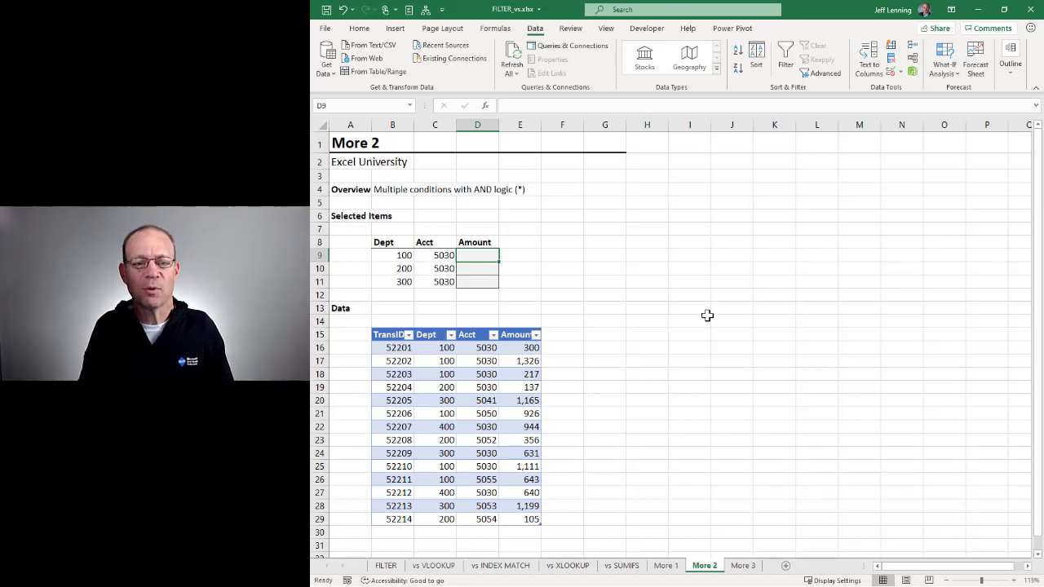
Start a FILTER formula in D9 that returns Table7[Amount], with (Table7[Dept]=B9) as the first include condition.
text(=fil)
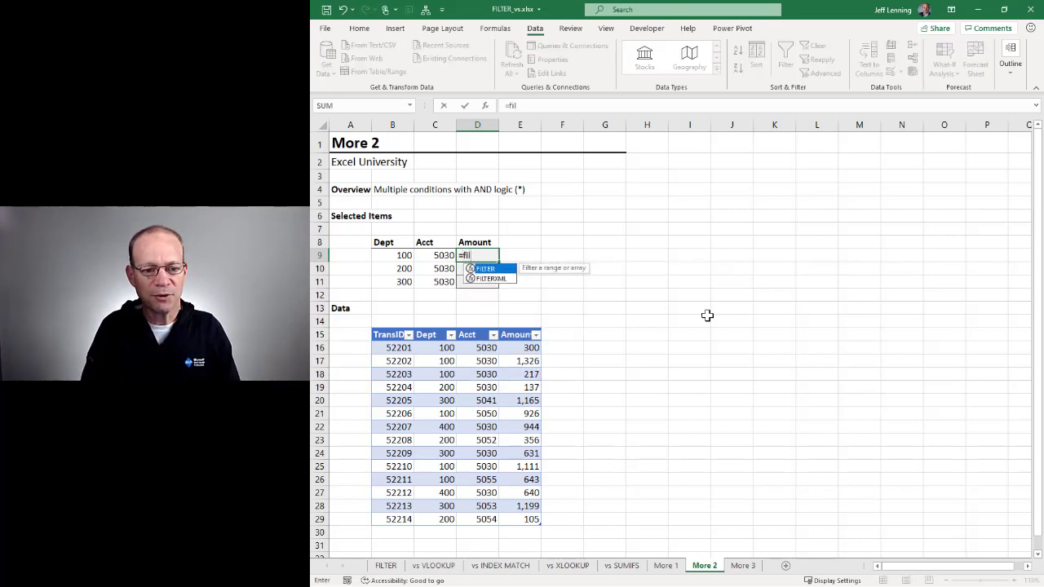
key(Tab)
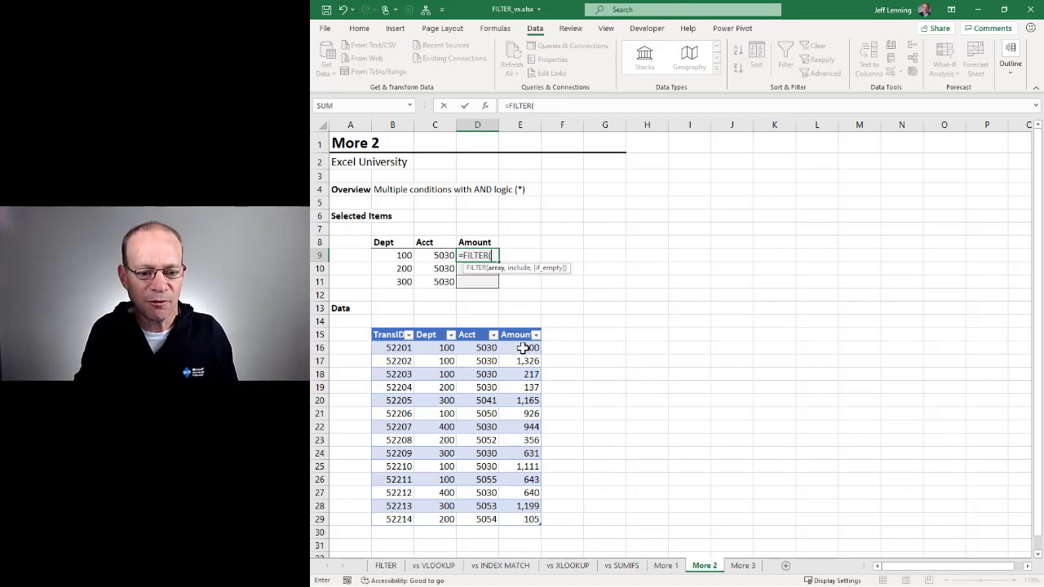
drag(523, 347, 531, 517)
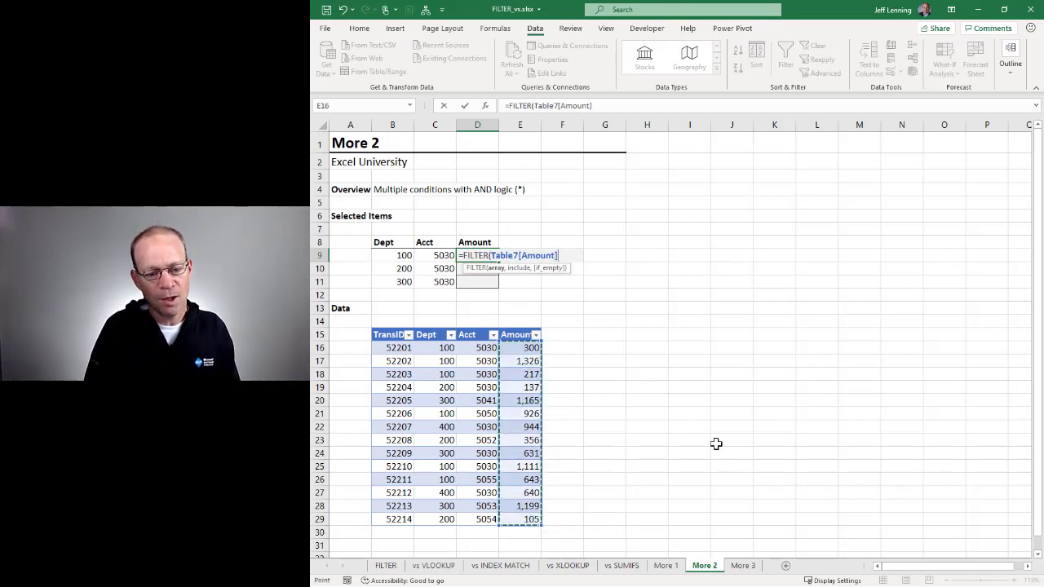
text(,)
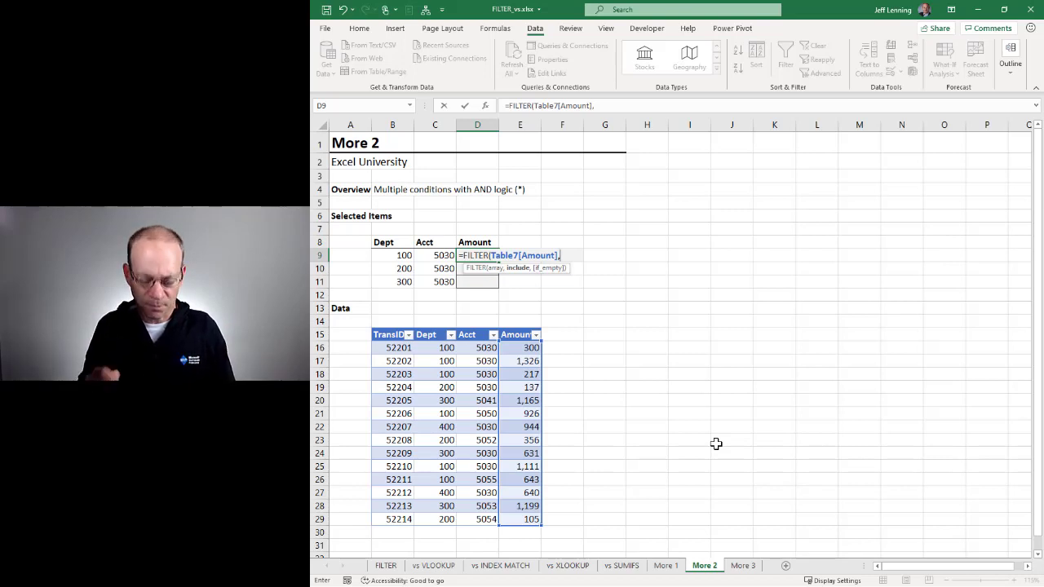
text(()
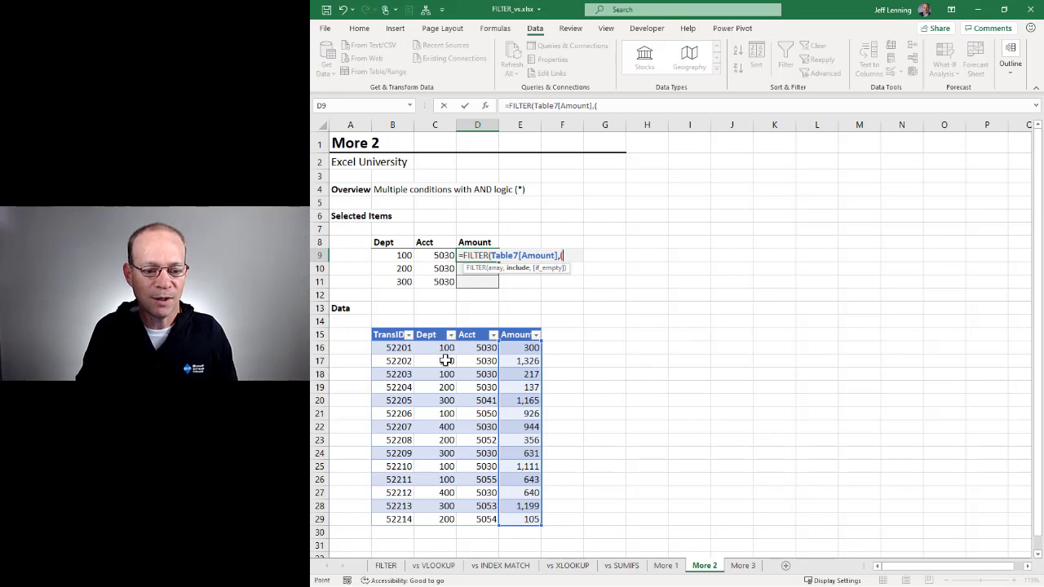
drag(449, 349, 450, 518)
text(=)
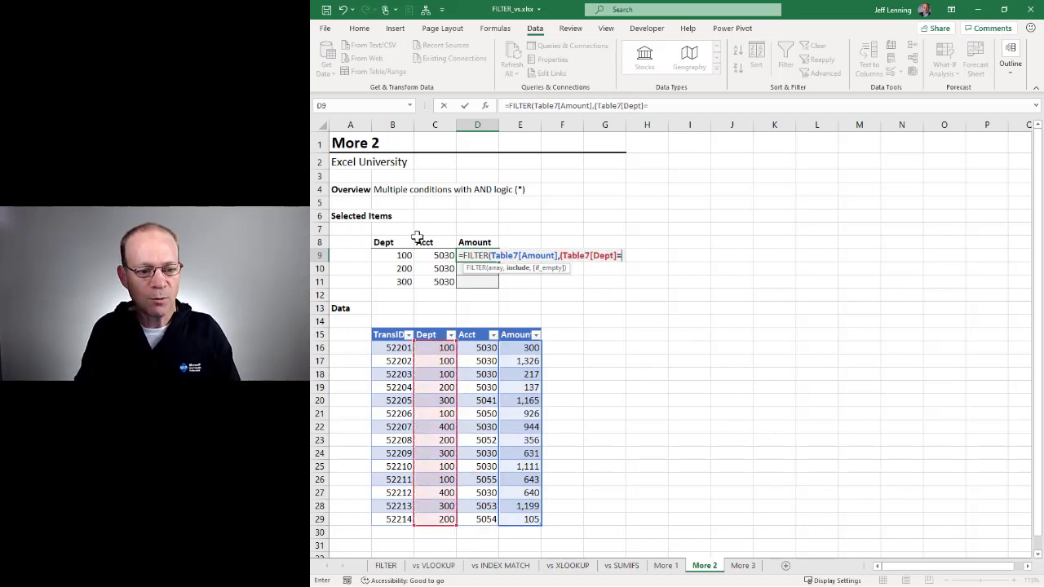
click(403, 256)
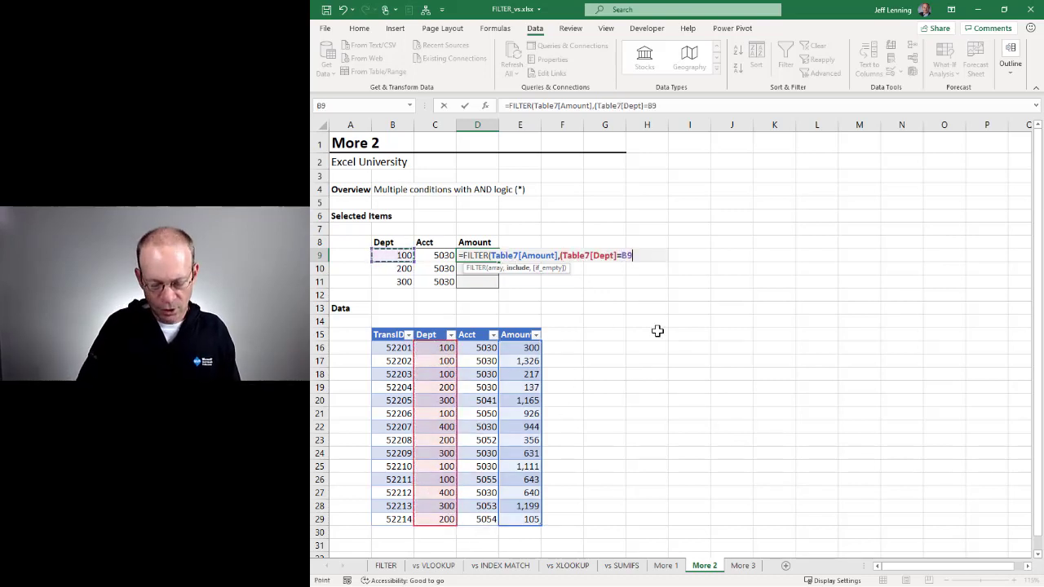
text())
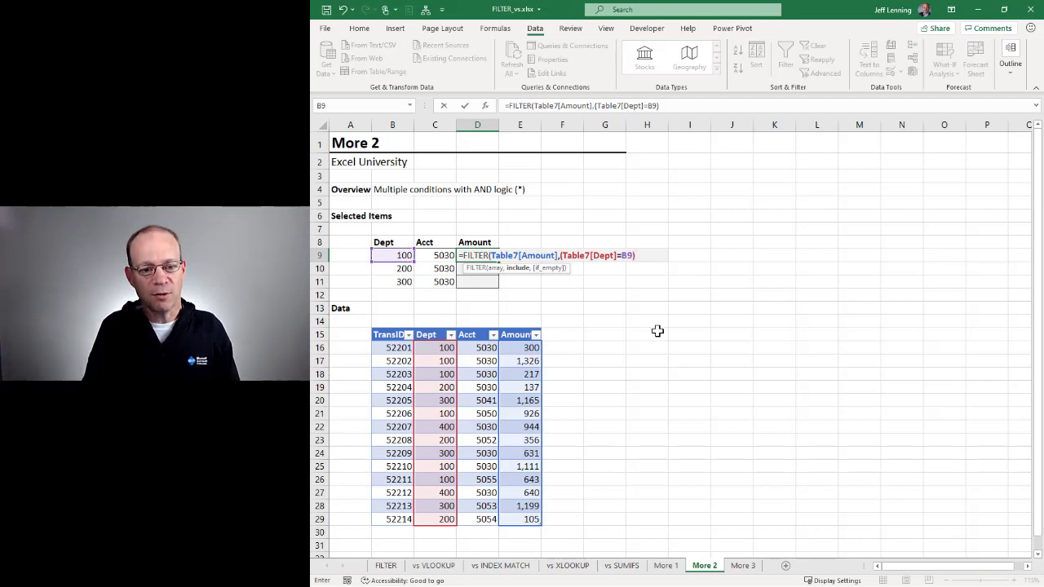
Add the AND condition *(Table7[Acct]=C9) to complete the D9 FILTER formula, and check the matching Dept 100, Acct 5030 rows in the table.
text(*)
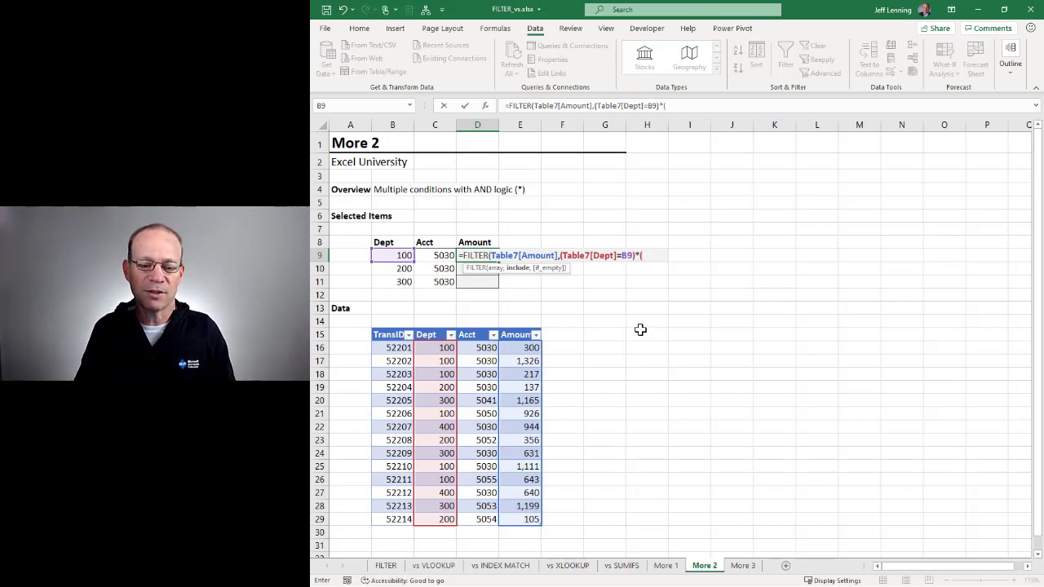
drag(476, 347, 476, 517)
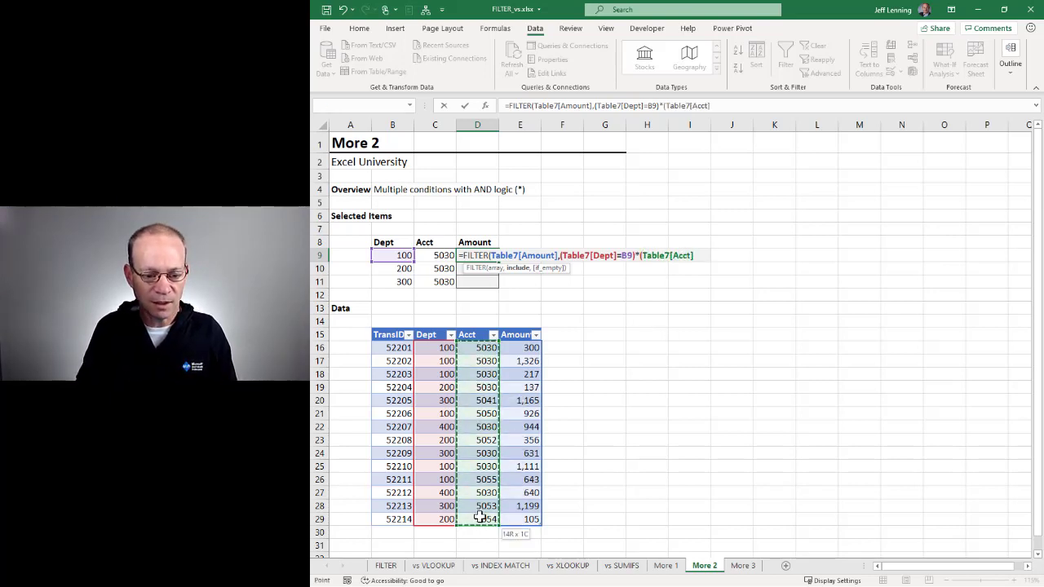
text(=)
click(441, 255)
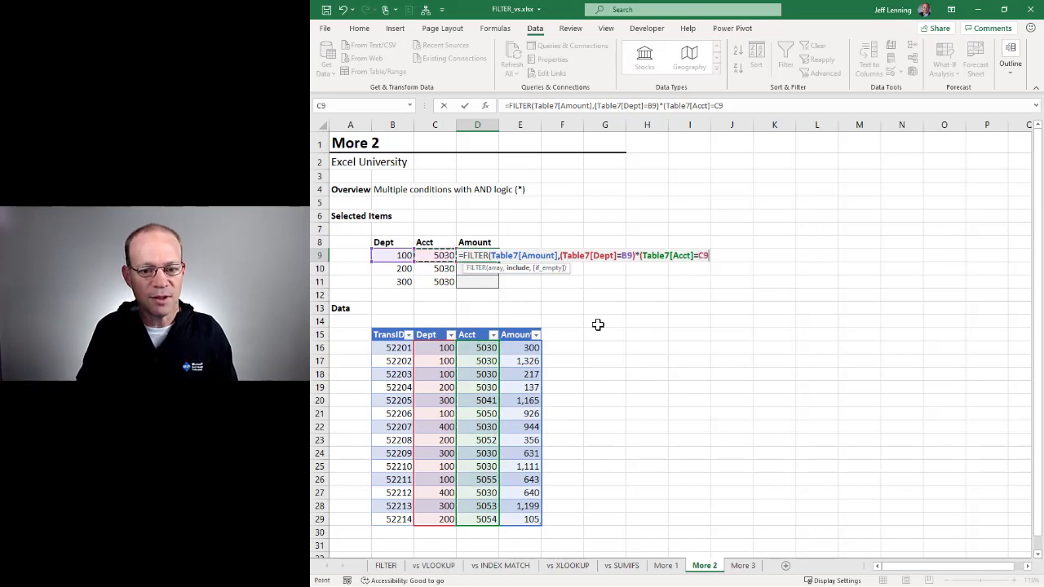
text())
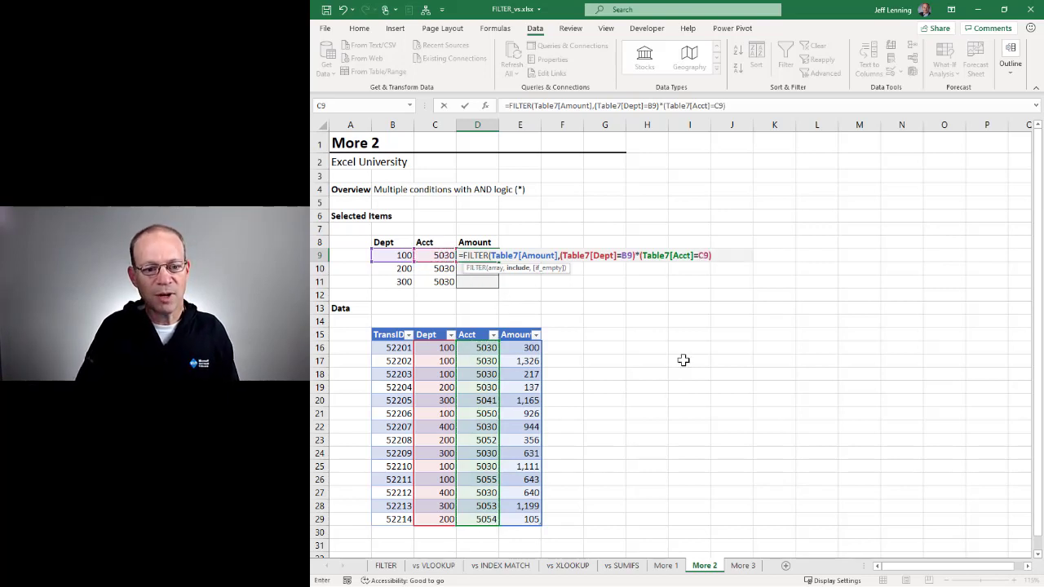
text())
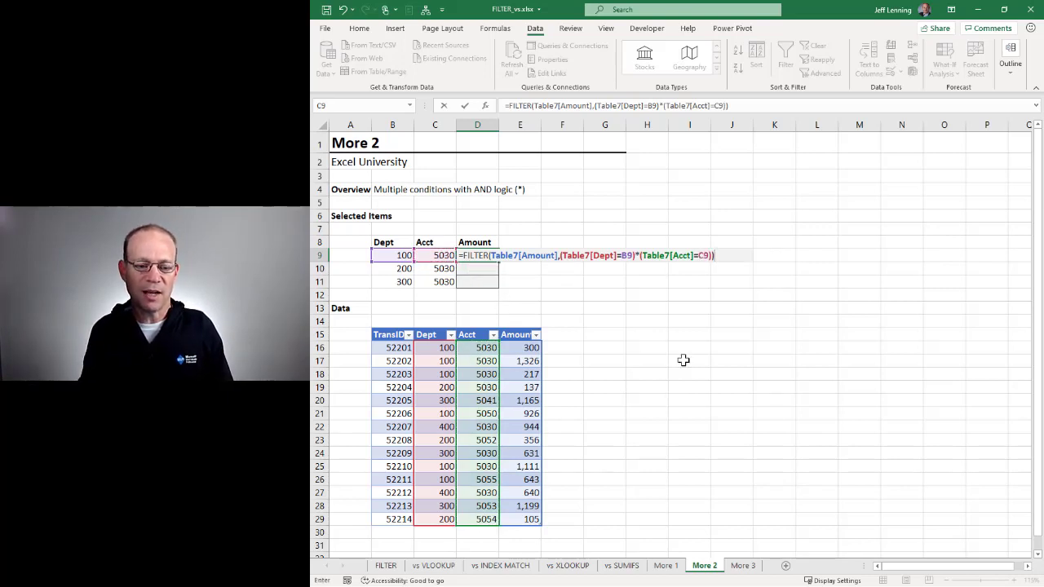
key(Return)
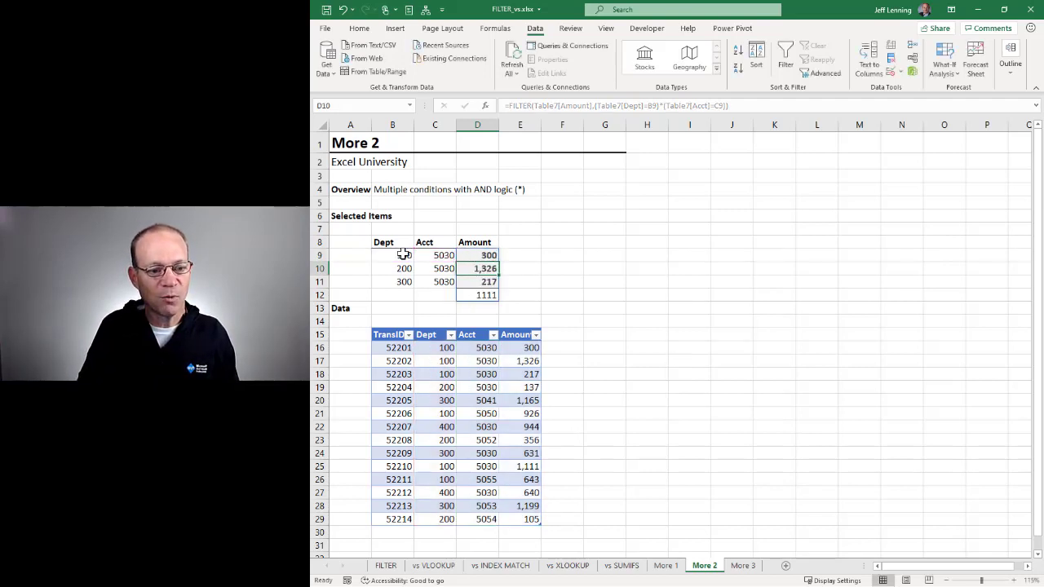
drag(443, 370, 483, 375)
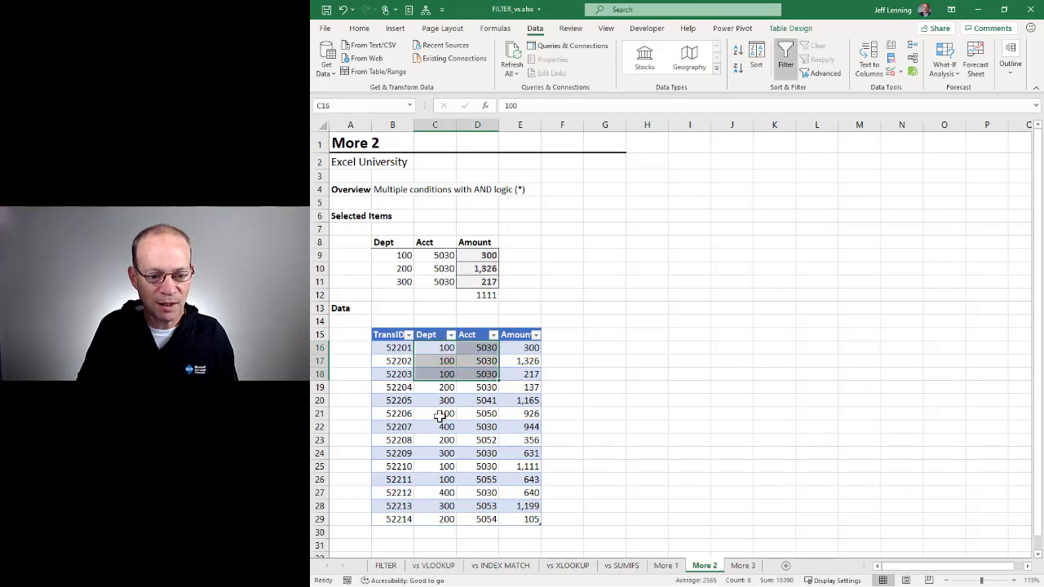
drag(459, 467, 530, 466)
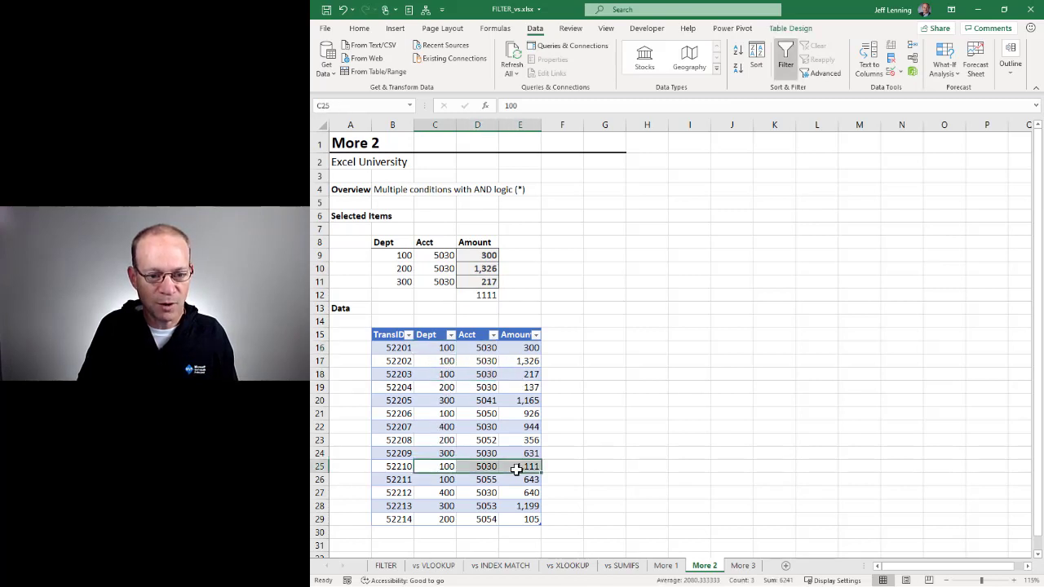
Wrap the FILTER formula in D9 in SUM and fill it down to D11.
double_click(478, 255)
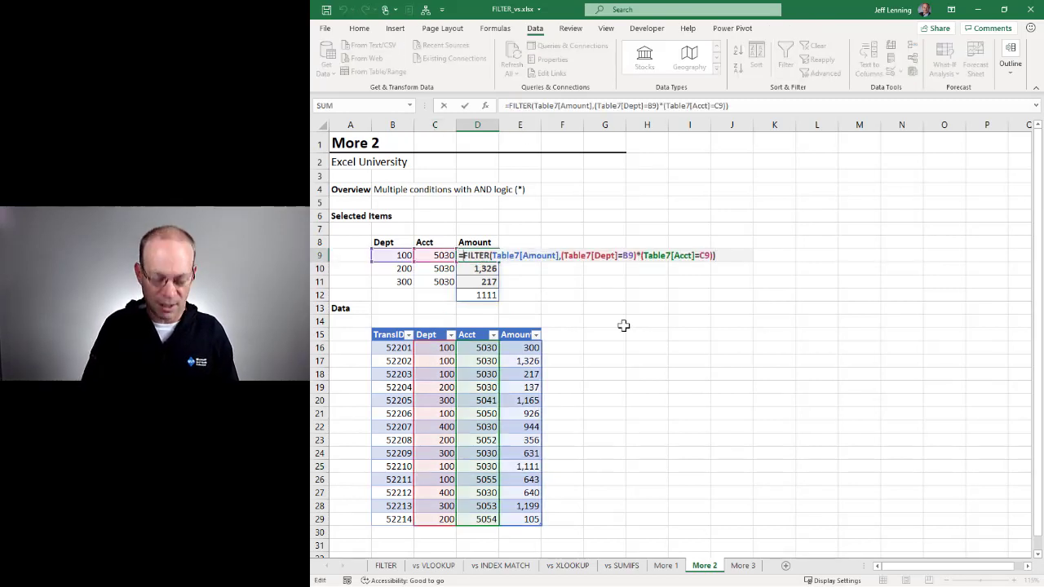
text(sum)
key(Tab)
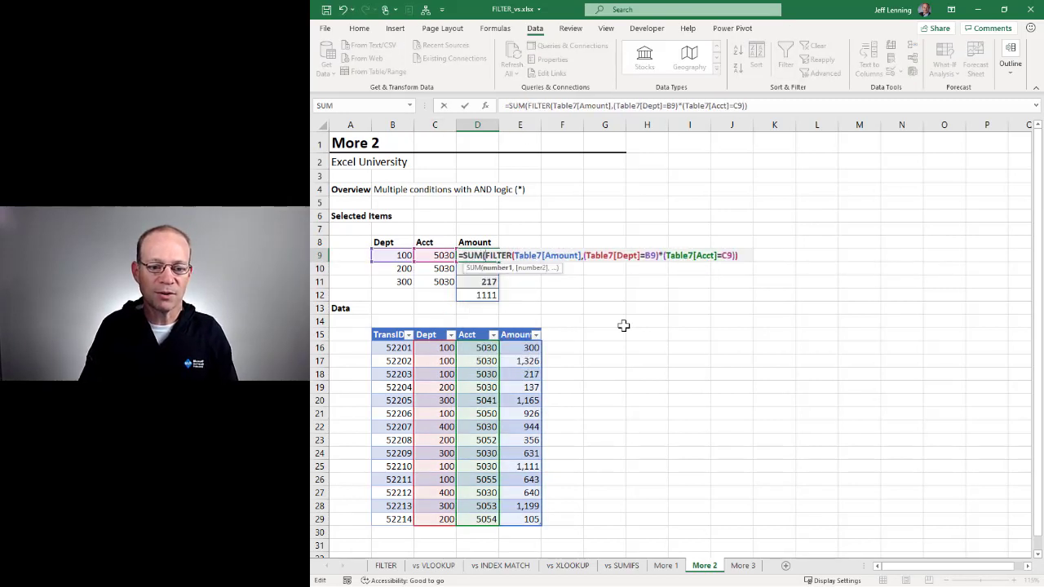
text())
key(Return)
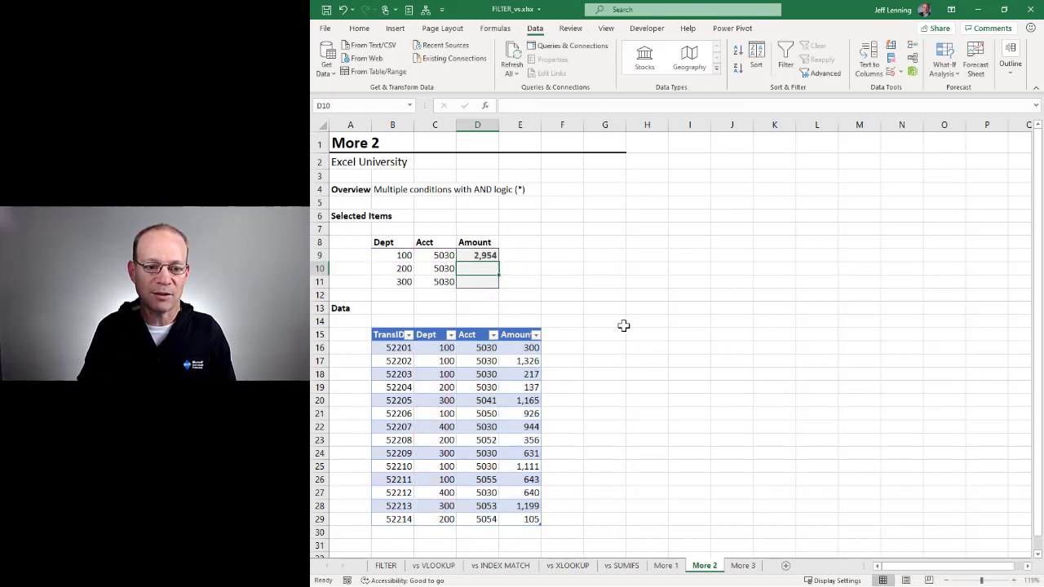
click(488, 257)
drag(499, 261, 496, 284)
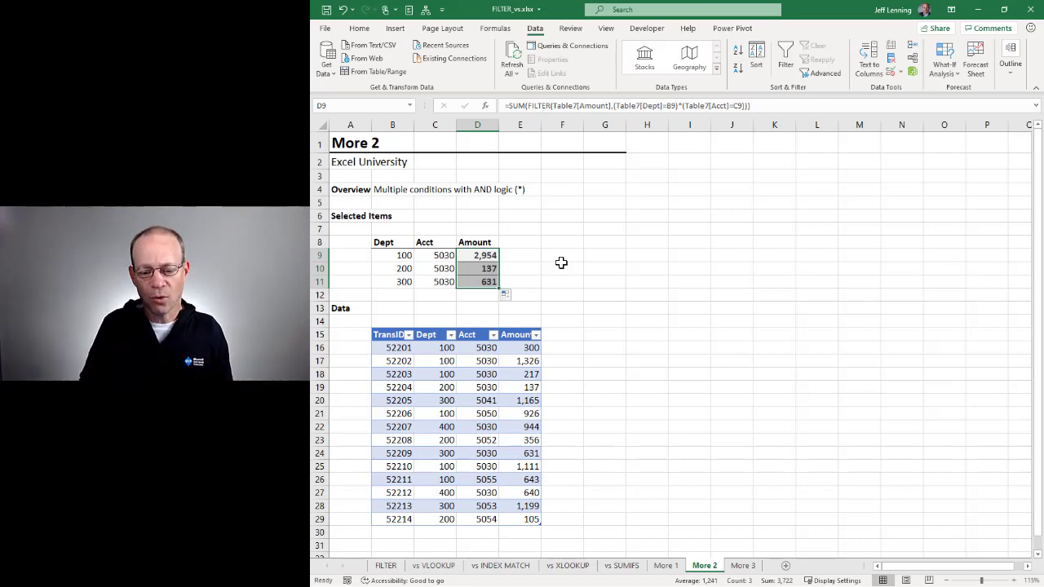
Open the More 3 sheet and examine the Count cell, the Amount column and the Open and Pending entries in the Status column.
click(742, 566)
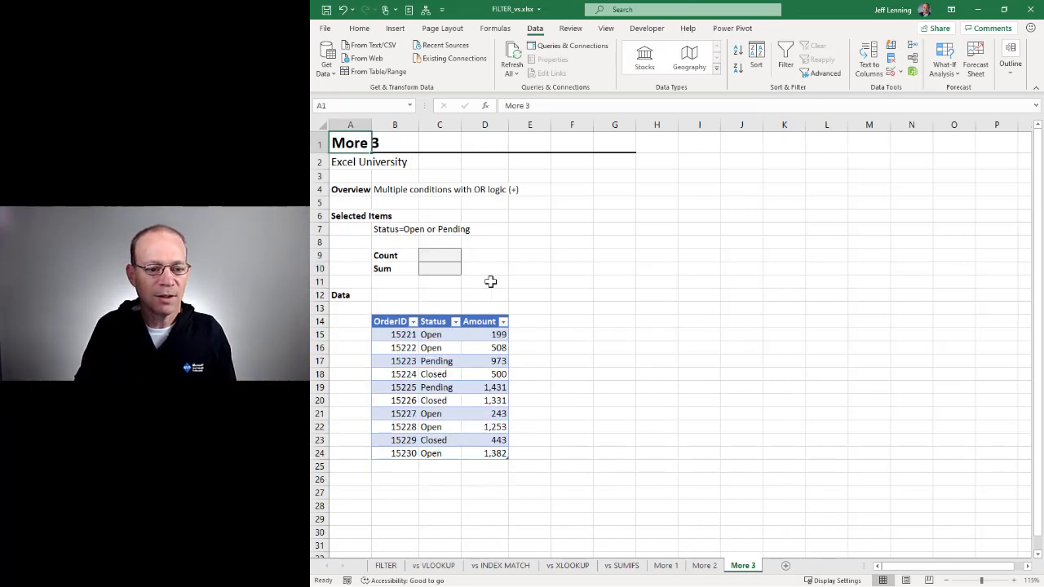
click(442, 255)
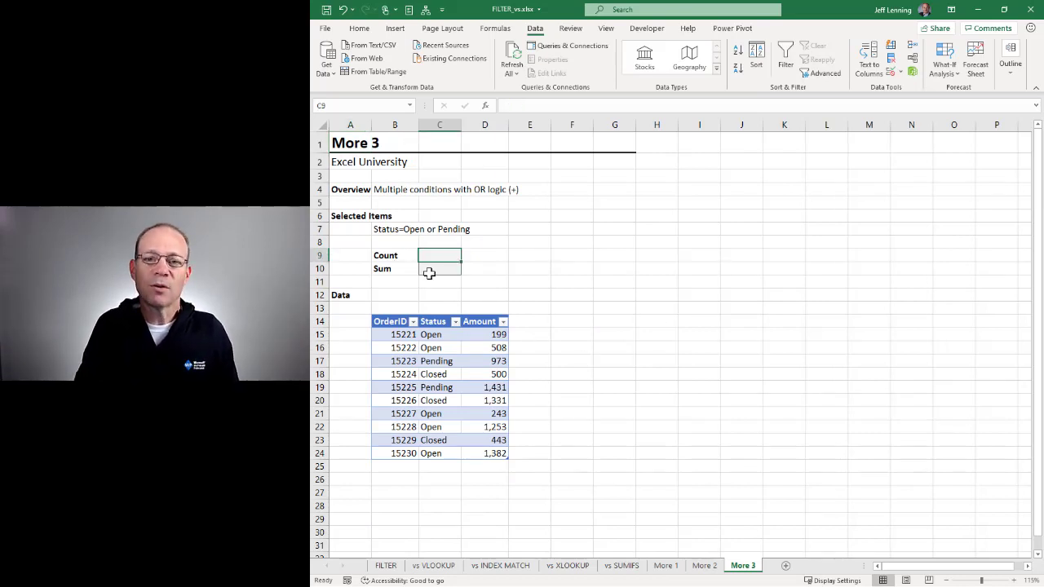
drag(490, 340, 484, 453)
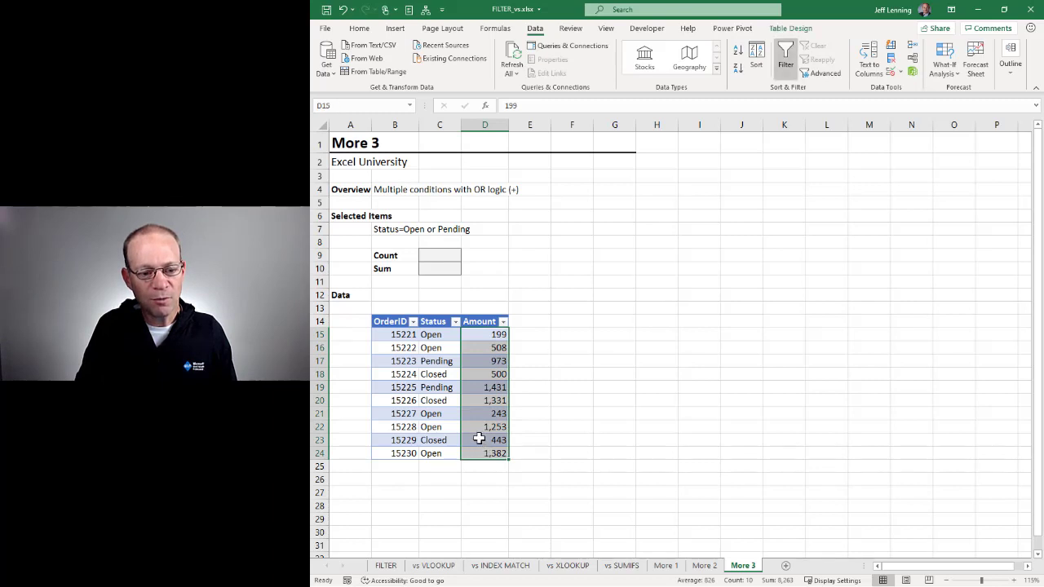
click(434, 334)
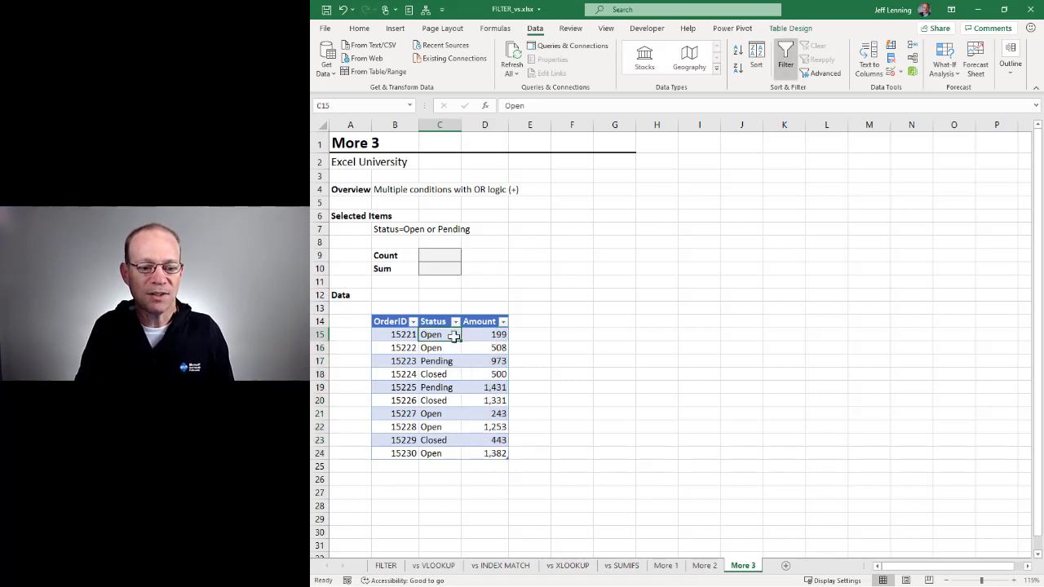
click(438, 361)
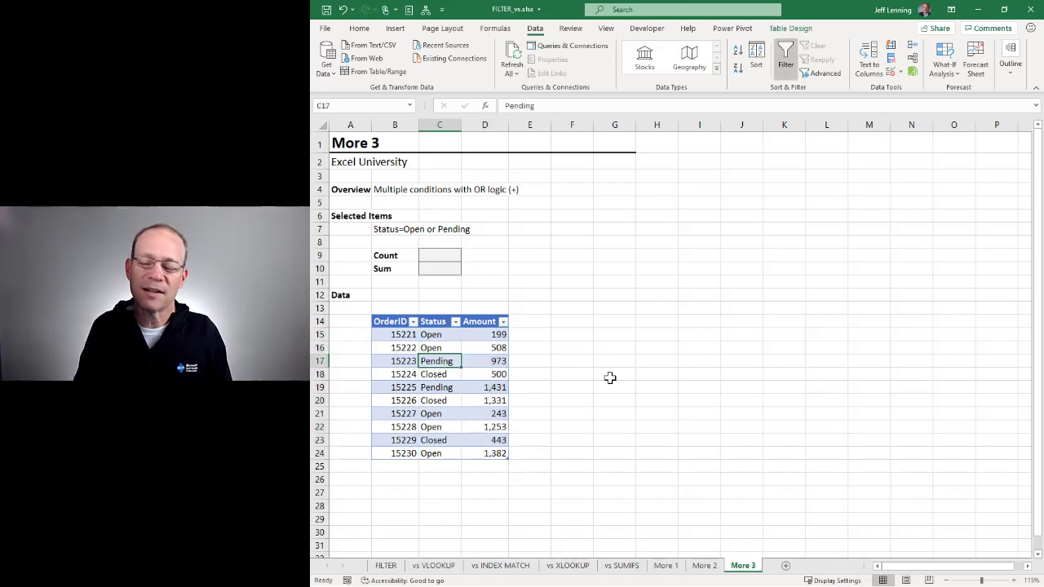
Start a COUNT(FILTER()) formula in C9 that returns Table8[Amount], with (Table8[Status]="Open") as the first include condition.
click(444, 255)
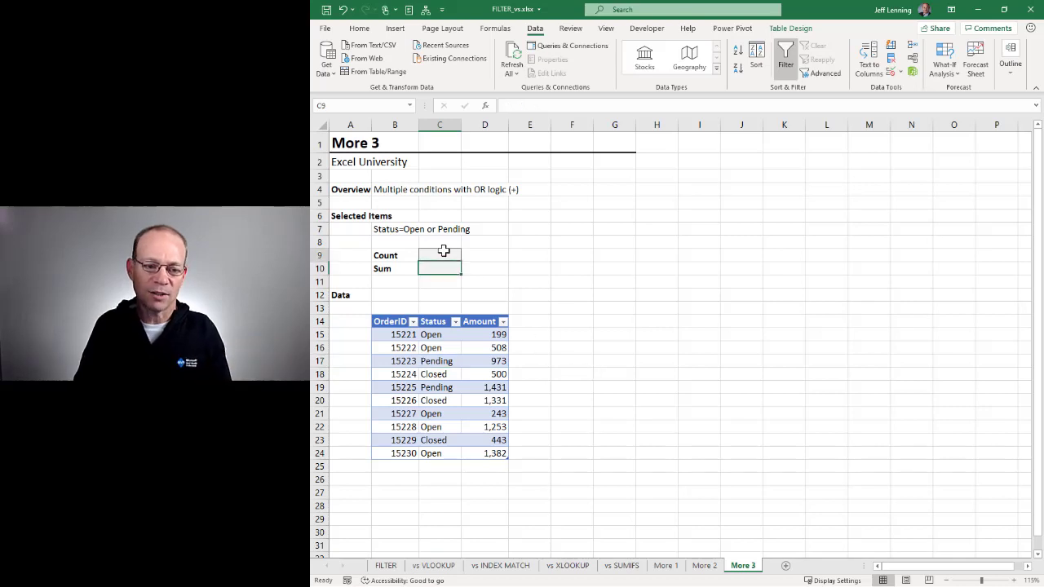
text(=count)
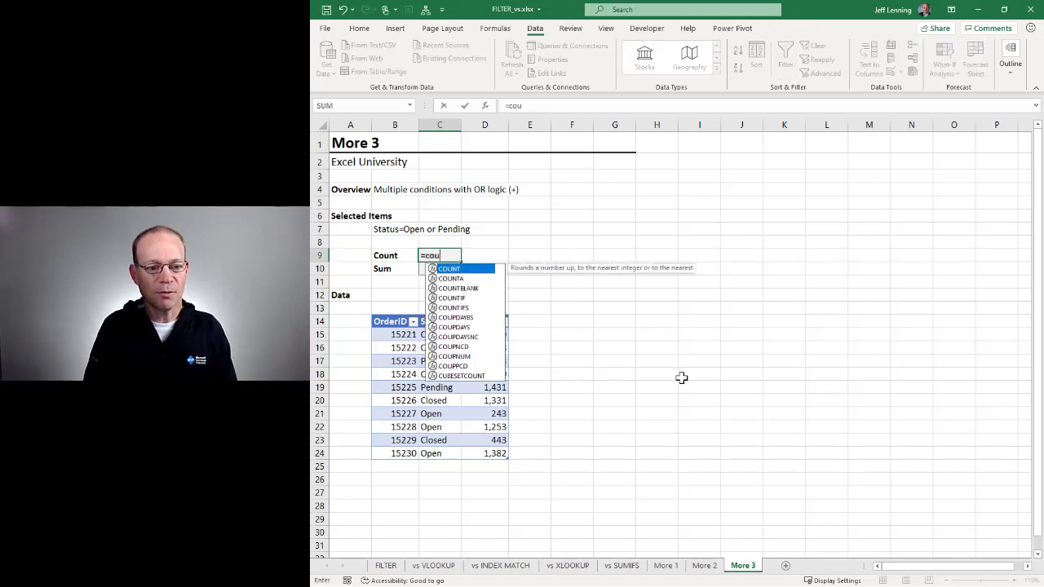
key(Tab)
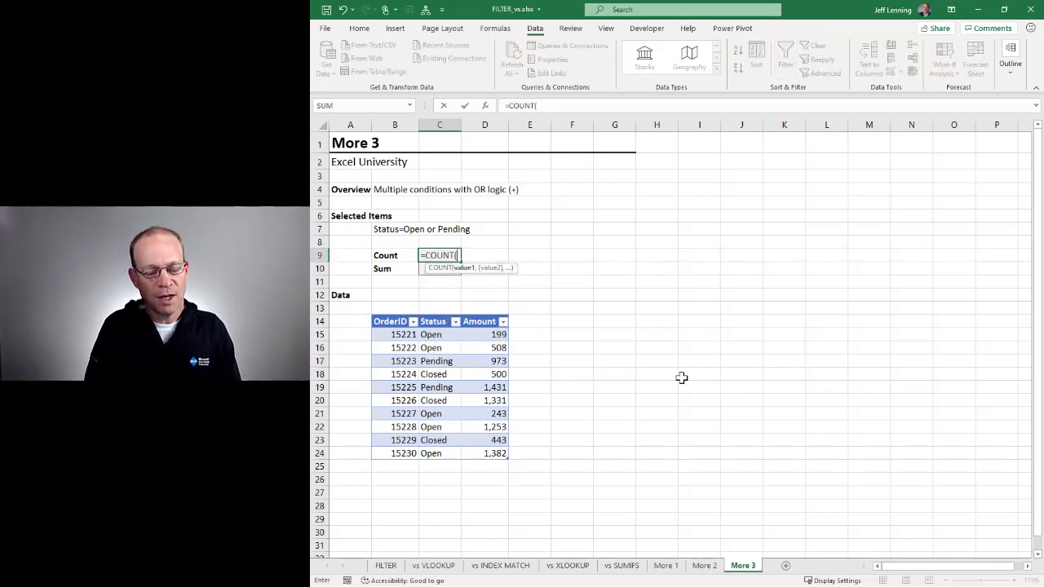
text(filt)
key(Tab)
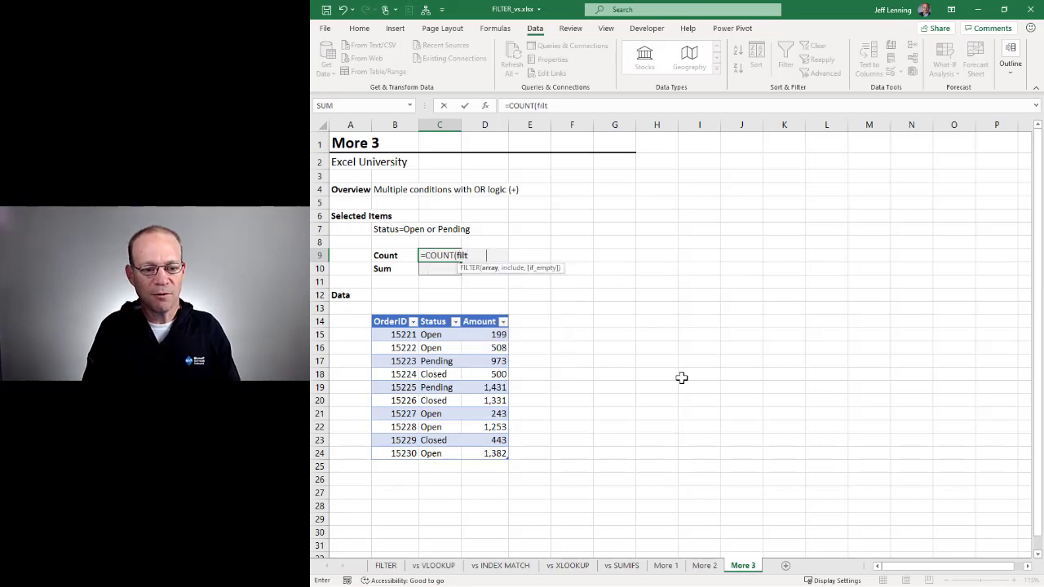
drag(496, 340, 497, 451)
text(,()
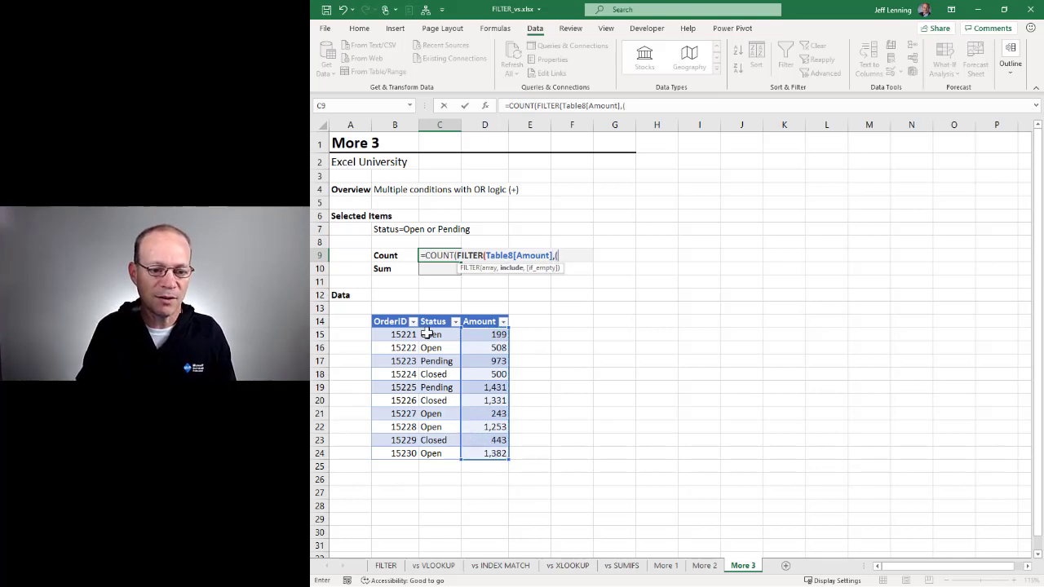
drag(430, 334, 440, 455)
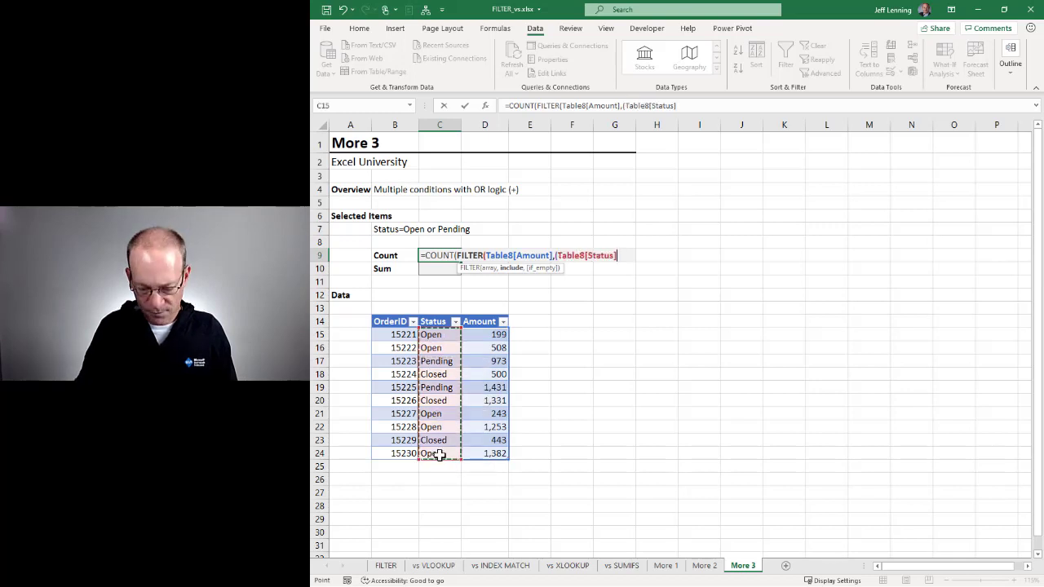
text(="Open)
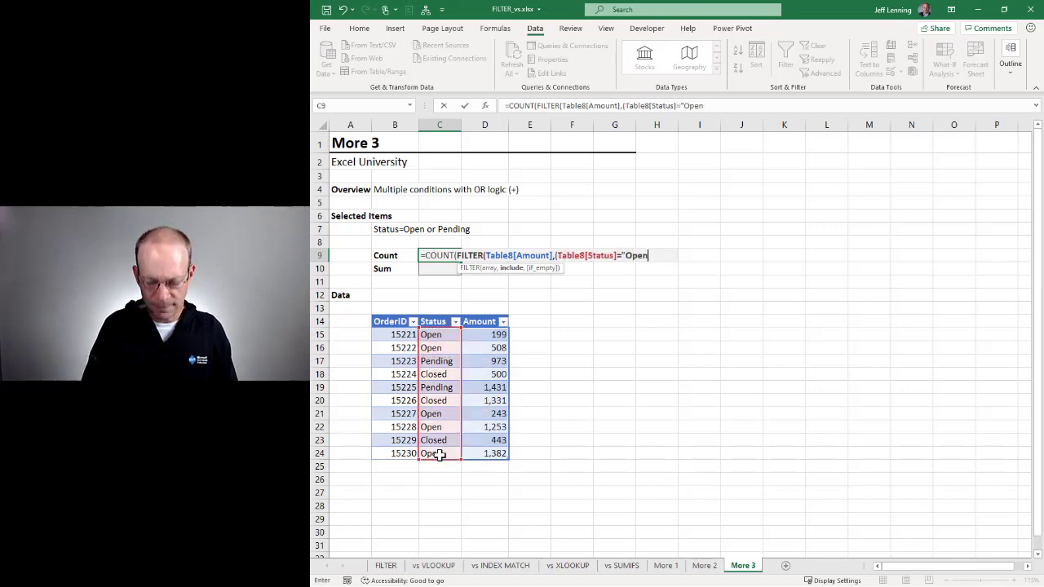
text("))
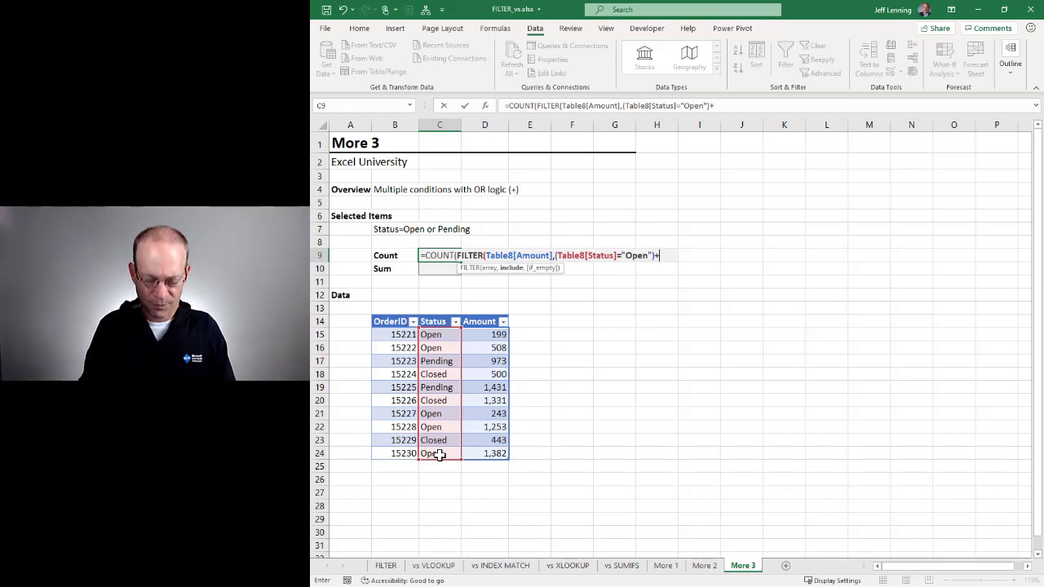
Add the OR condition +(Table8[Status]="Pending") and complete the COUNT formula in C9.
text(+()
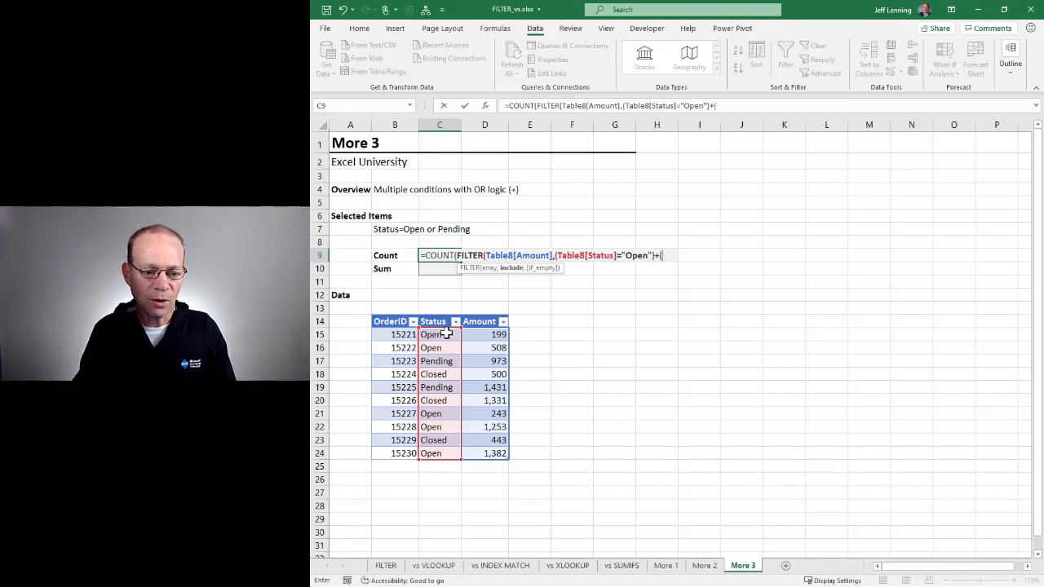
drag(447, 333, 447, 454)
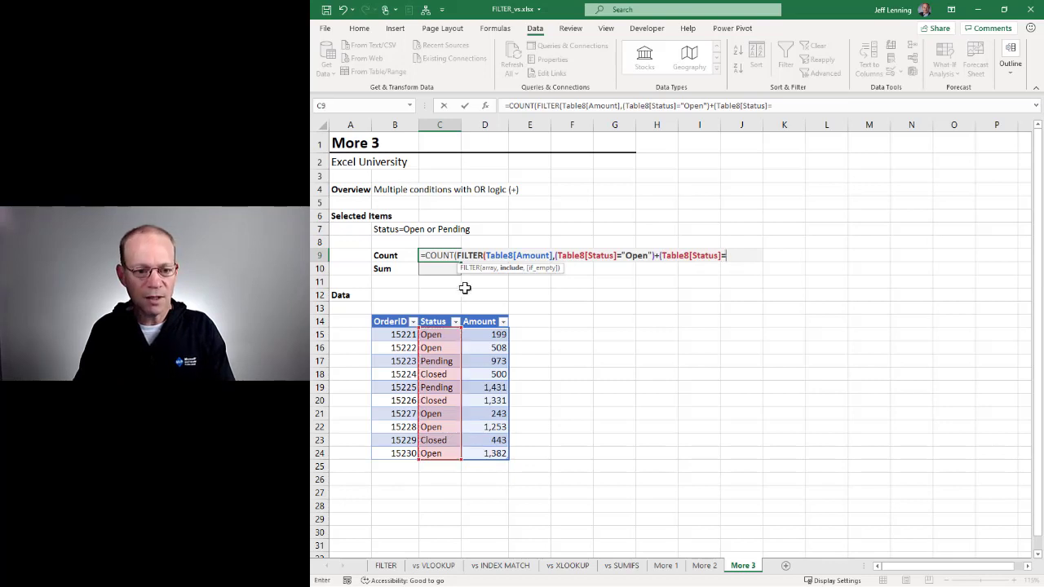
text(=")
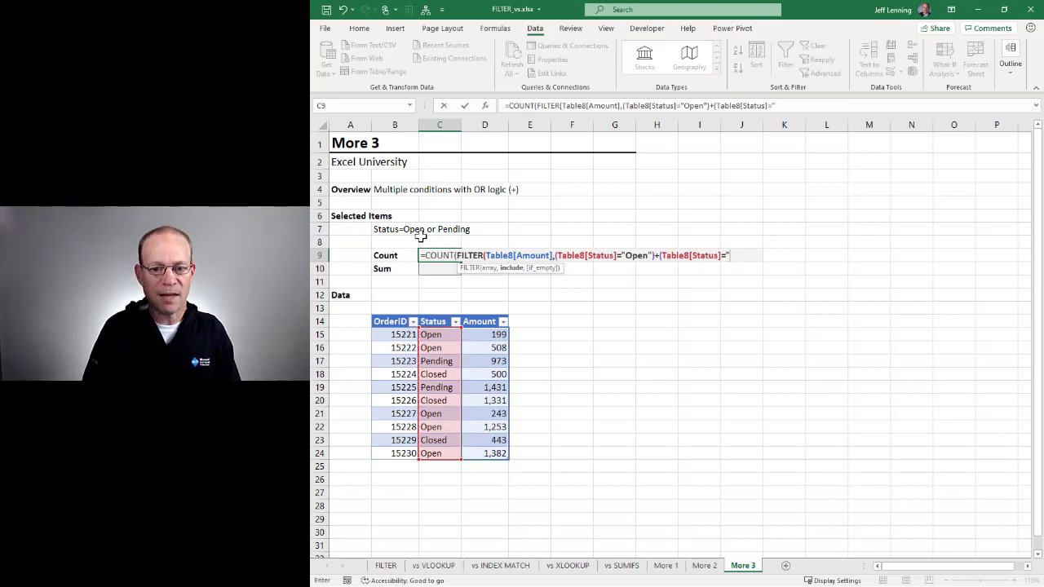
text(Pending)
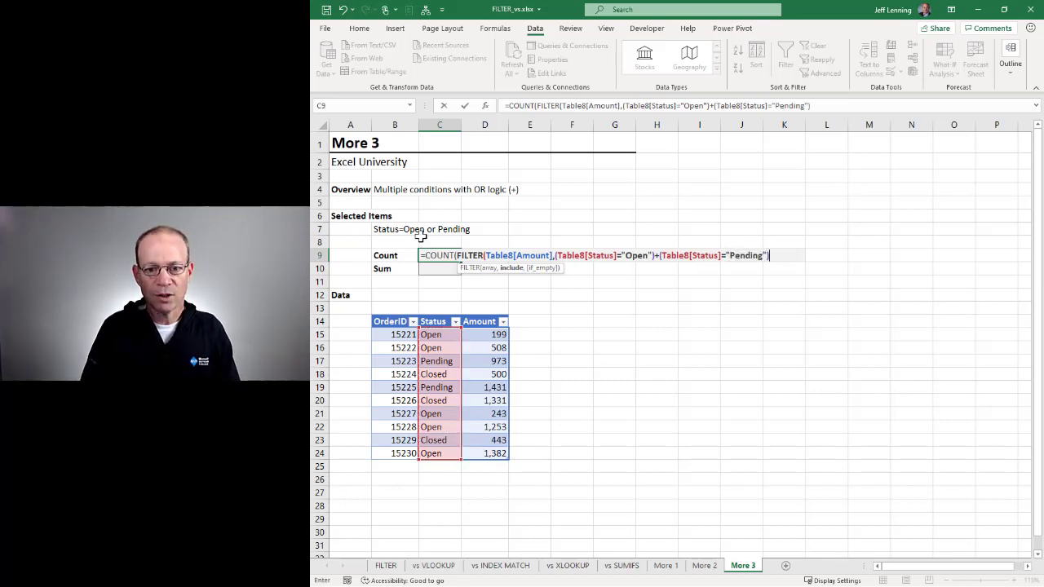
text(")))
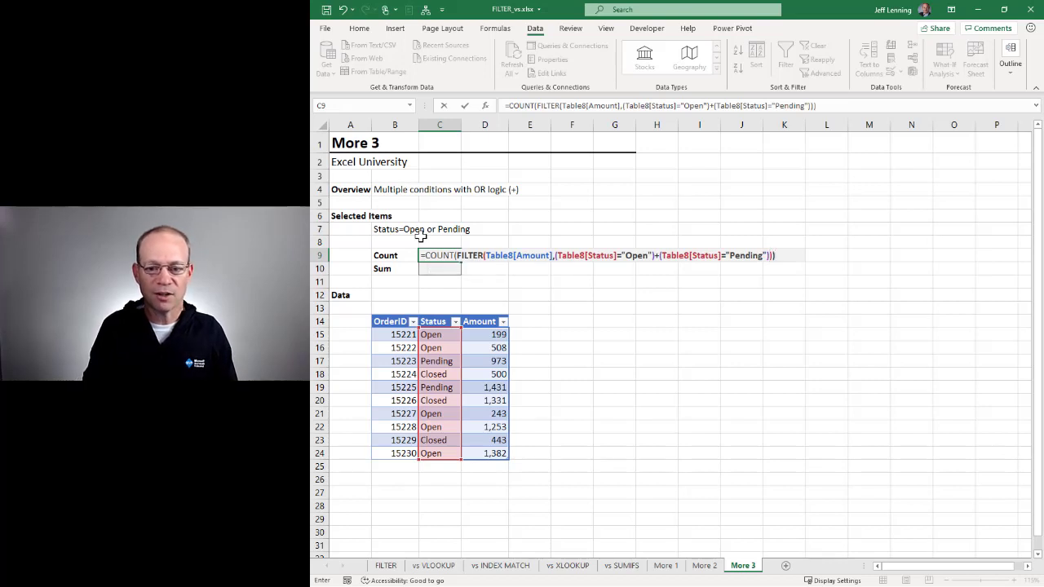
key(Return)
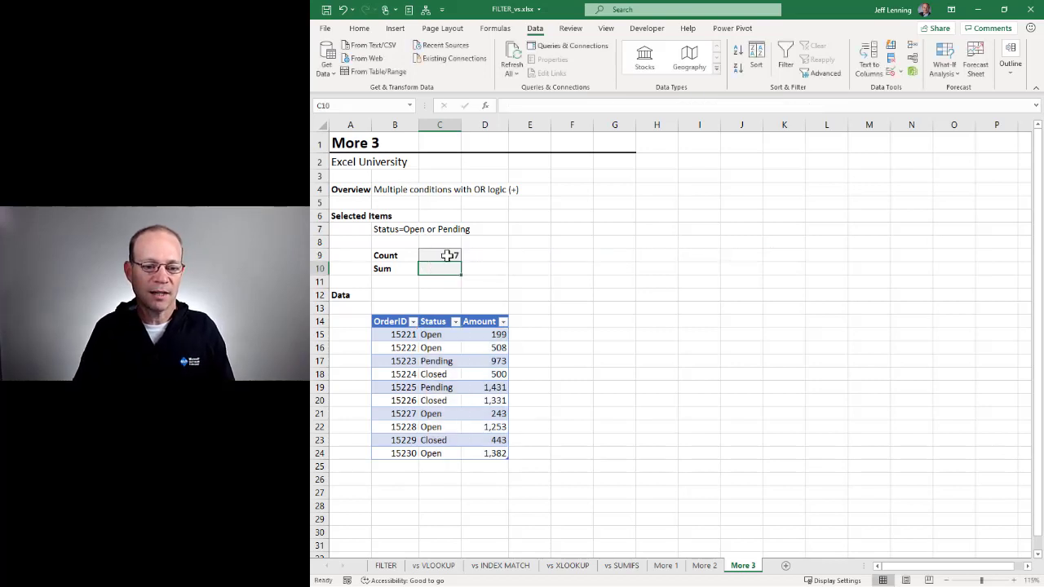
Copy the Count formula from C9 into C10 and replace its COUNT function with SUM.
click(446, 257)
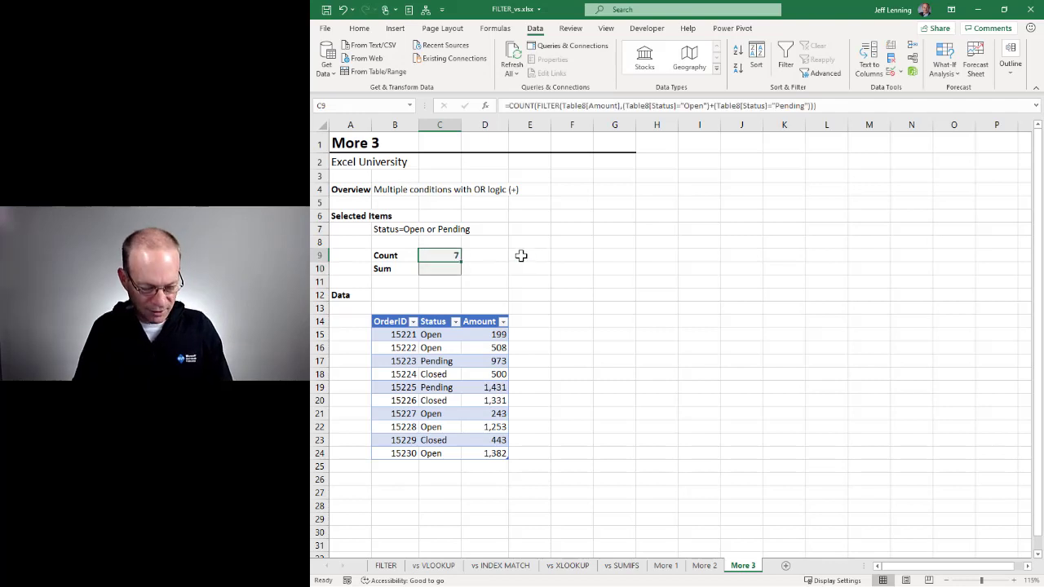
key(ctrl+c)
click(434, 269)
key(Return)
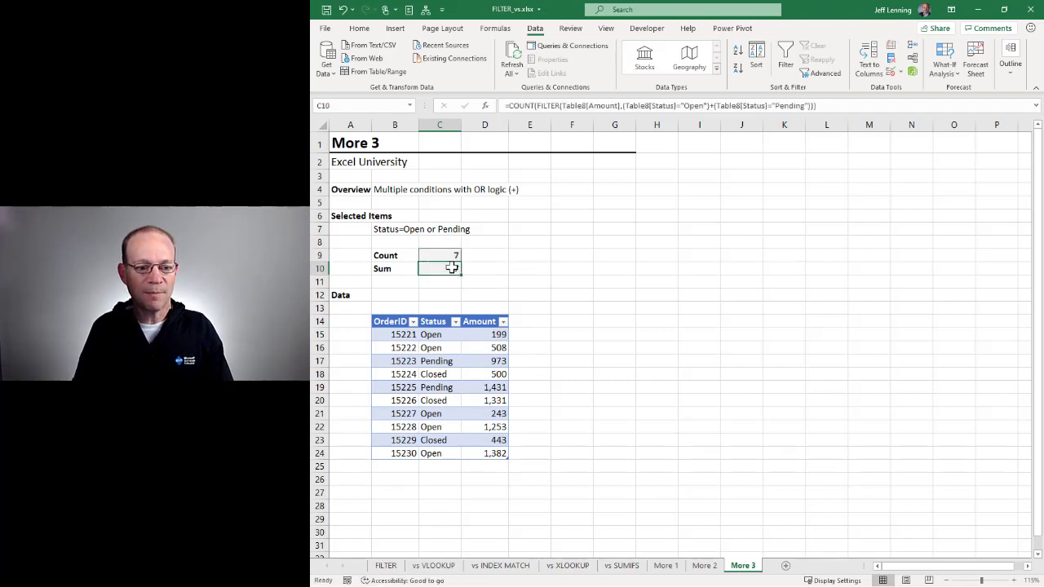
double_click(452, 267)
double_click(440, 268)
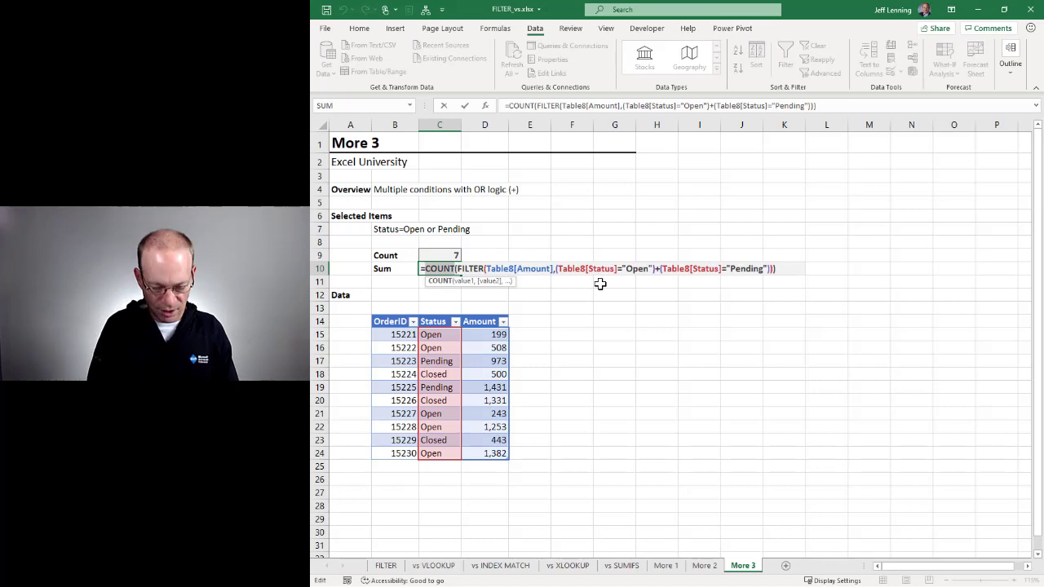
text(SUM)
key(Return)
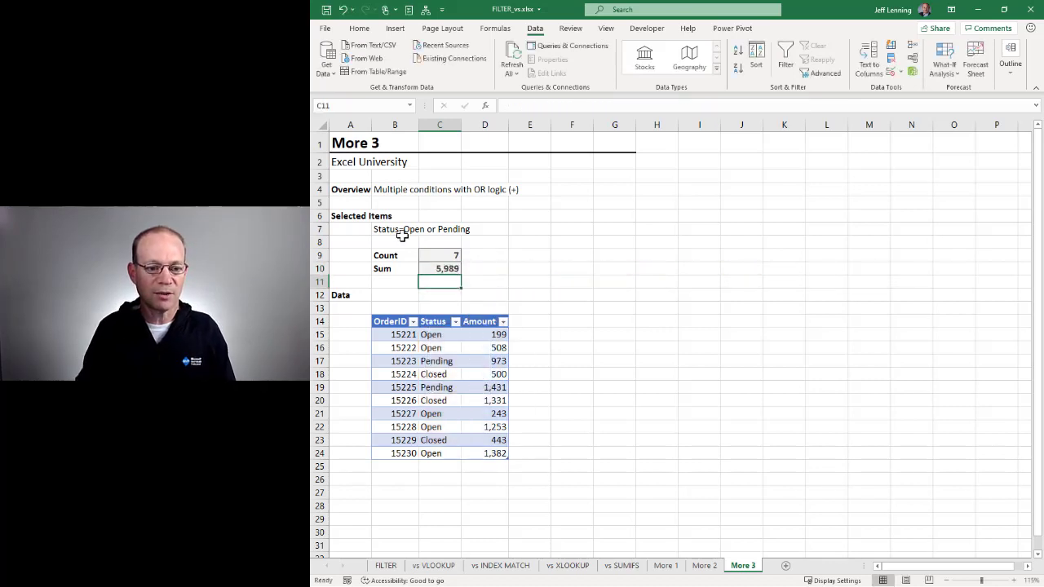